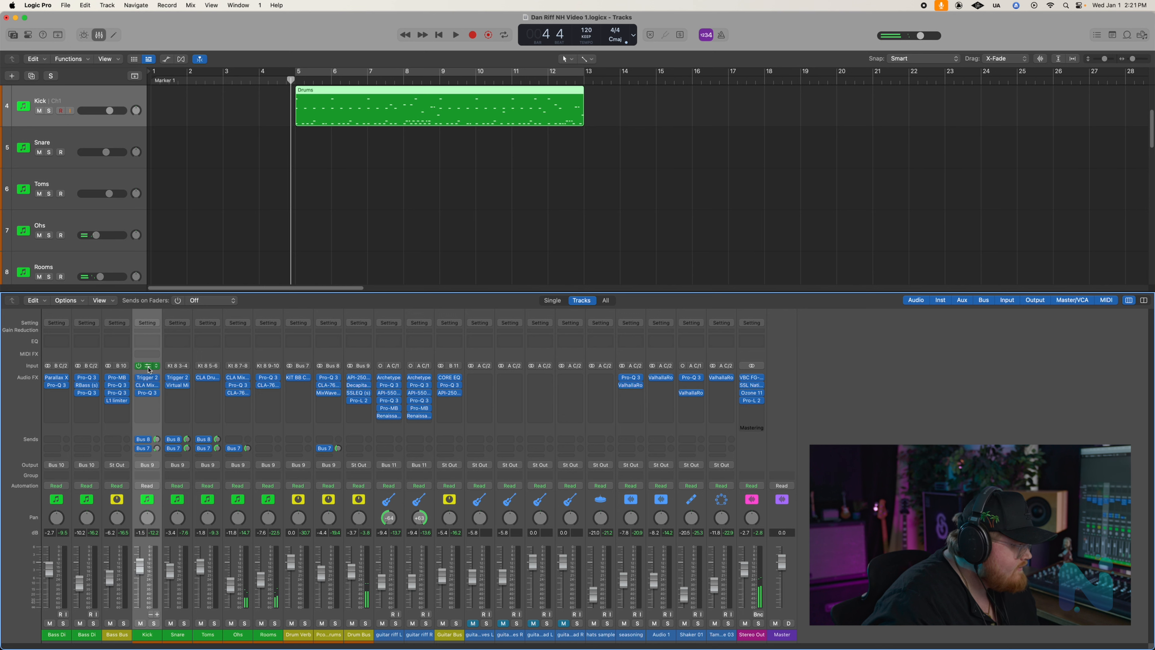
- Open the Kick channel's Kontakt 8 instrument, examine the One Kit Wonder - Nu Metal kit and its mixer, and close it
left_click(148, 366)
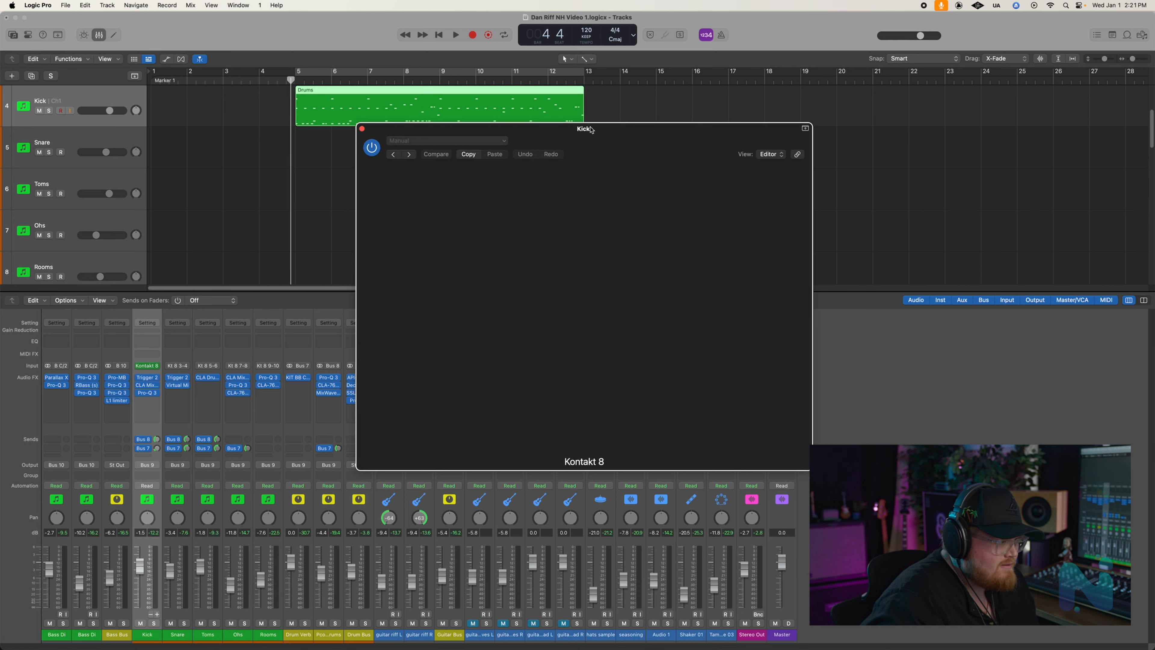
left_click_drag(590, 129, 532, 78)
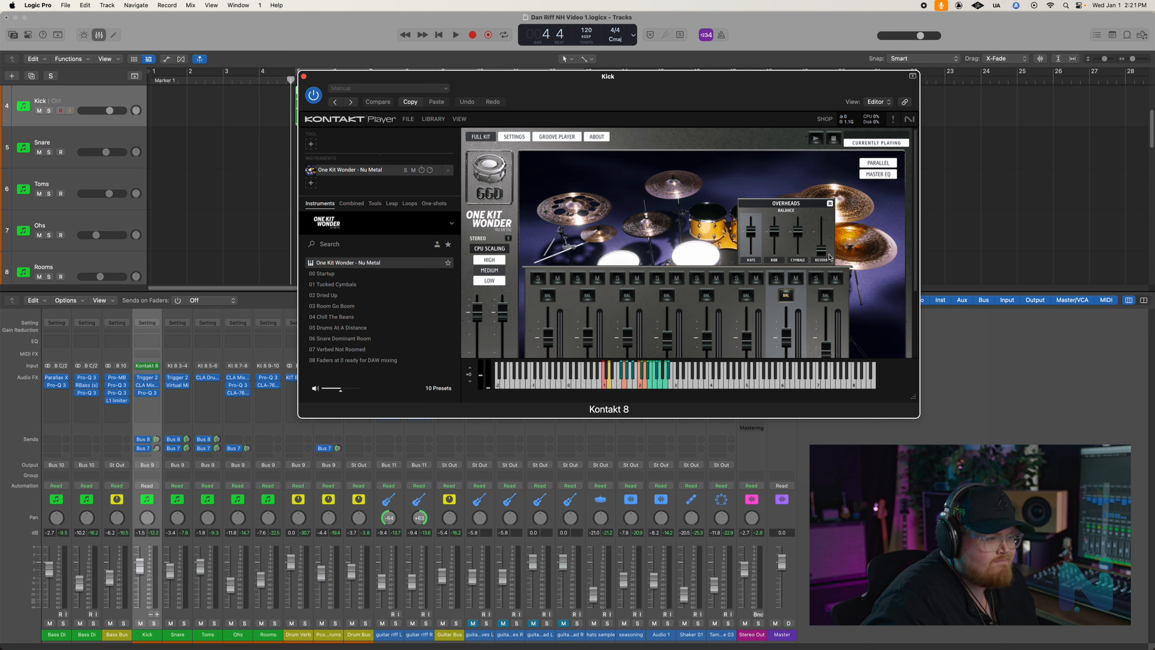
scroll(831, 256, "down", 3)
scroll(854, 278, "up", 3)
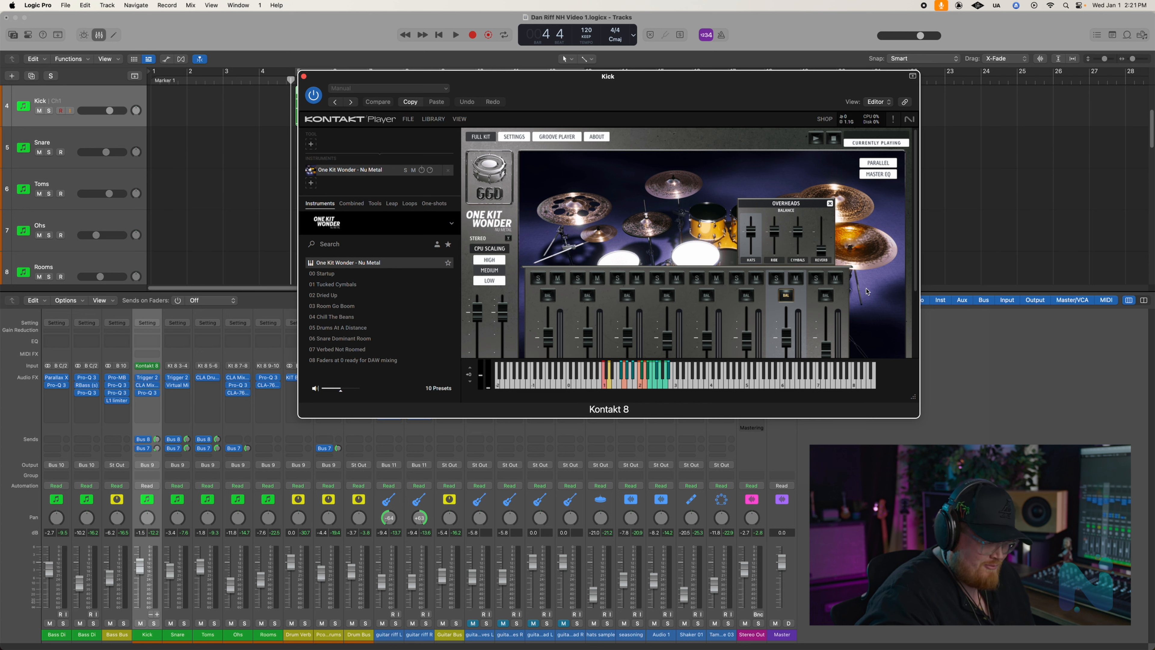
left_click_drag(680, 84, 678, 93)
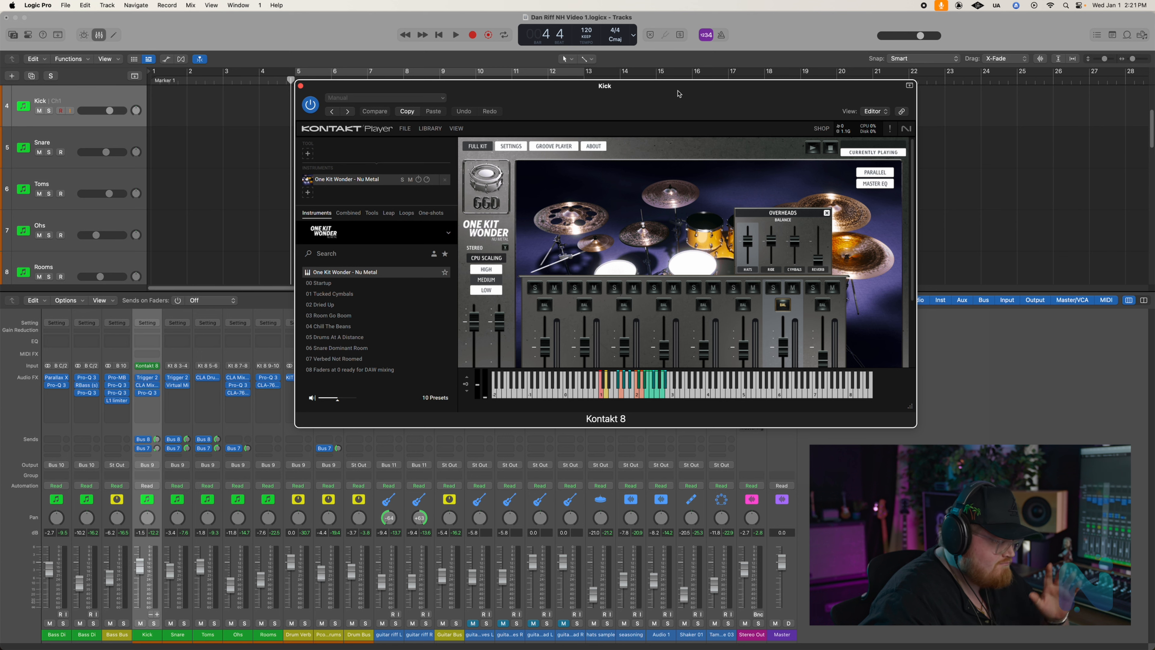
left_click(300, 86)
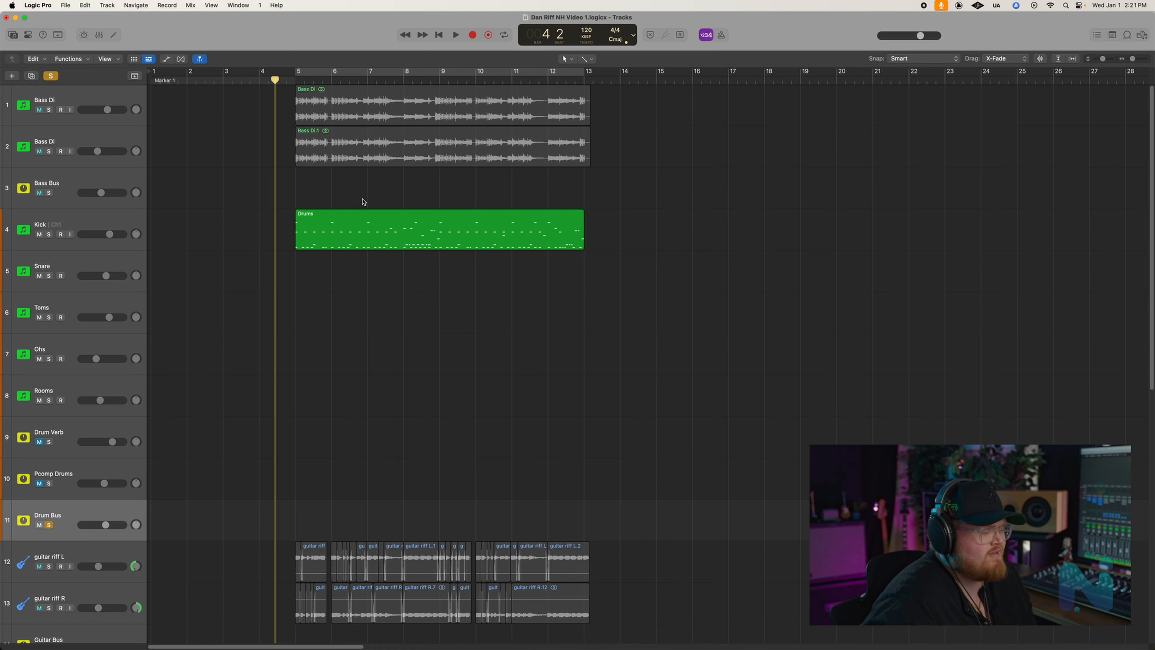
- Play back the soloed Drum Bus up to about bar 8, stop, and return the playhead to bar 5
key("space")
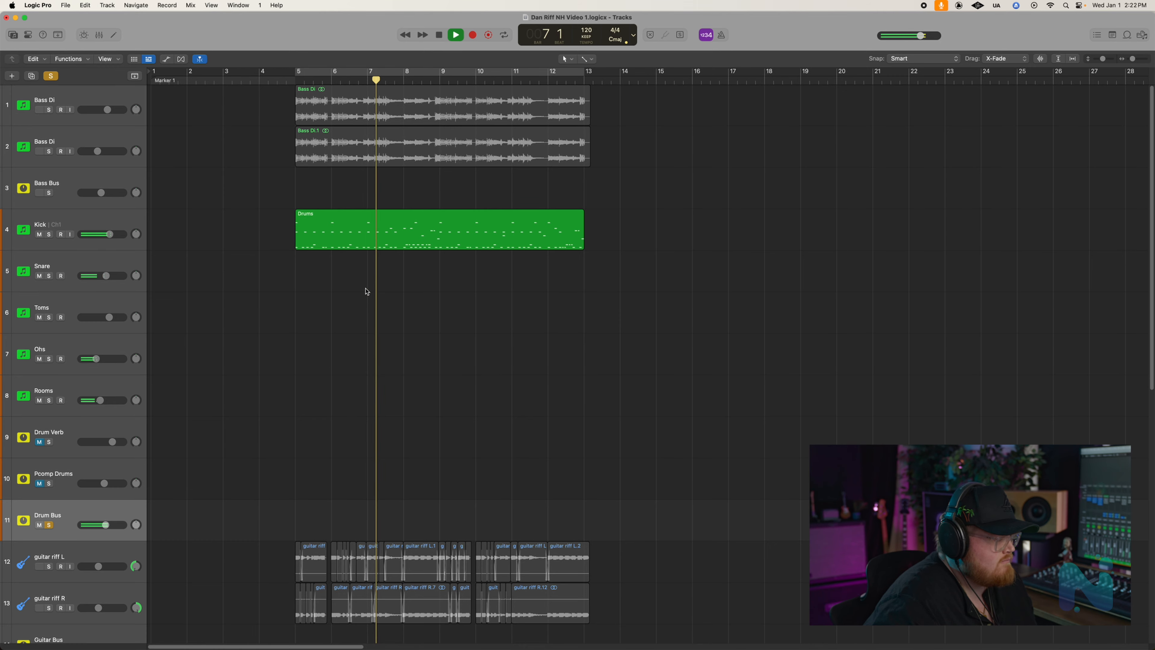
key("space")
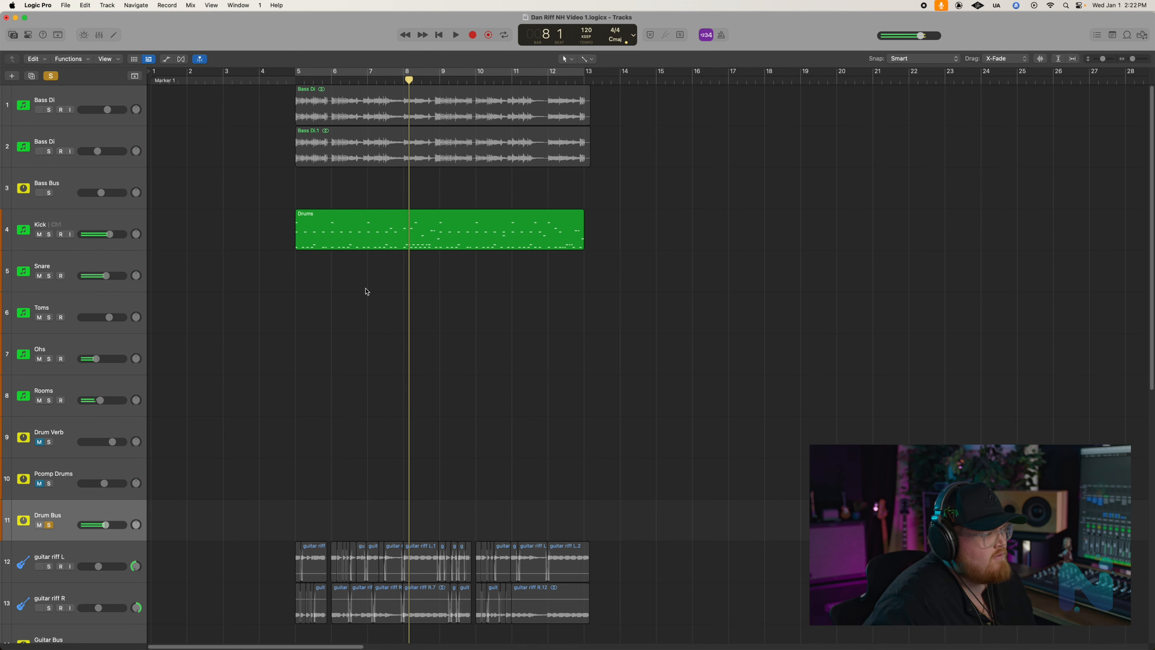
left_click(297, 81)
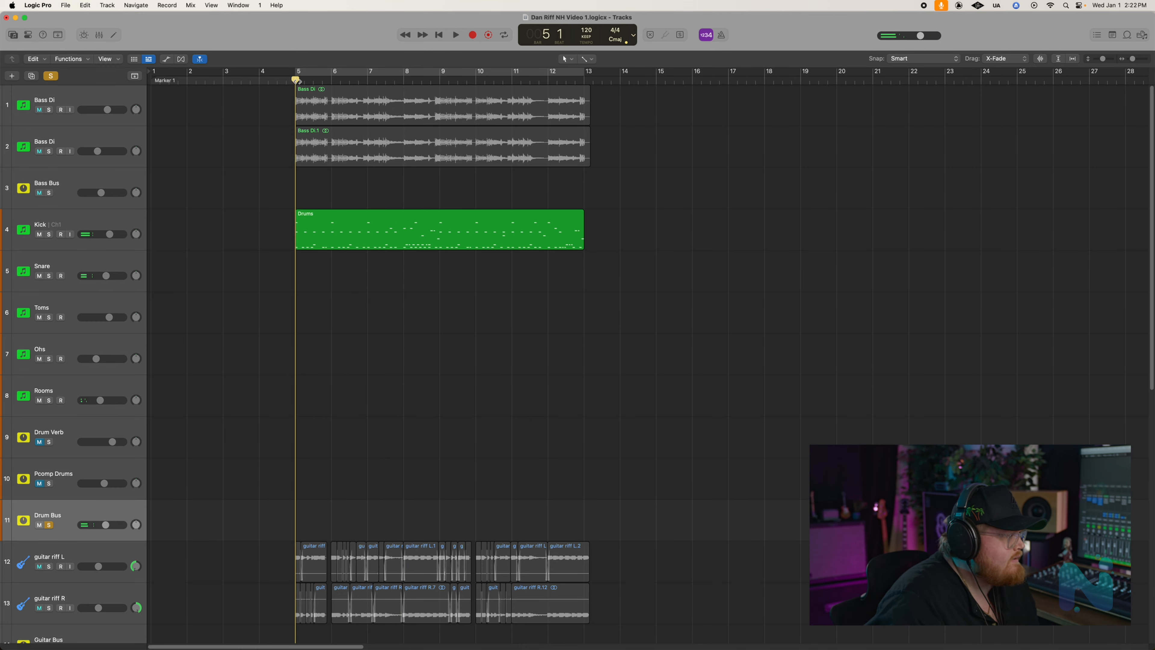
- Select the Kick track, show the mixer, and solo the Kick channel
left_click(142, 215)
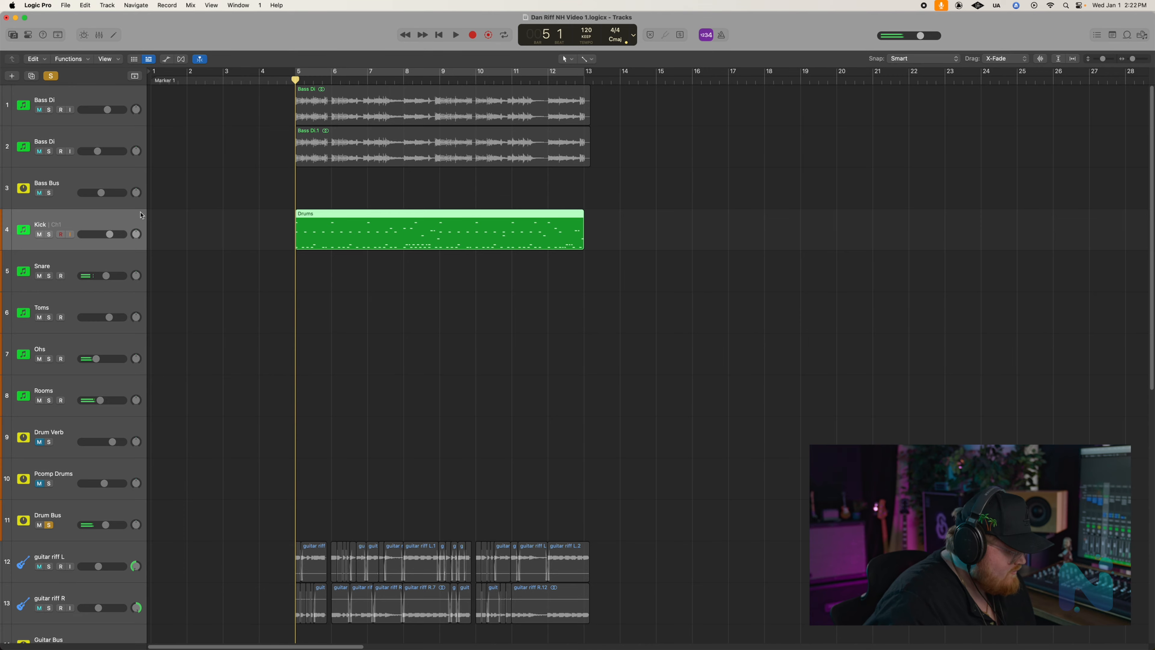
key("x")
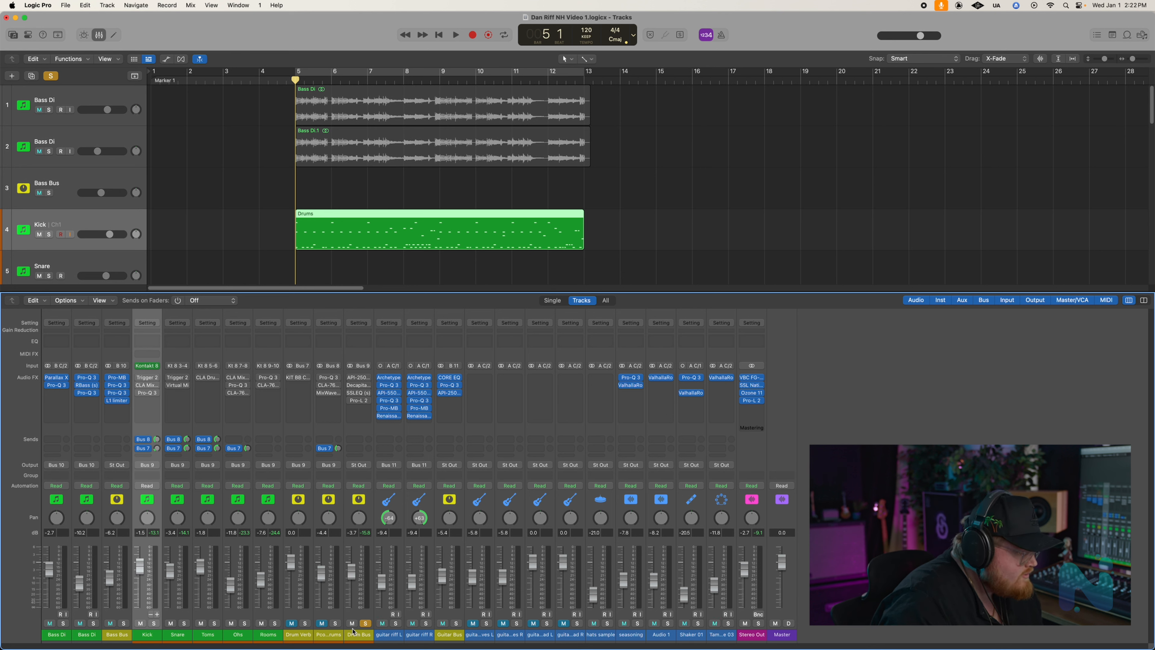
left_click(155, 623)
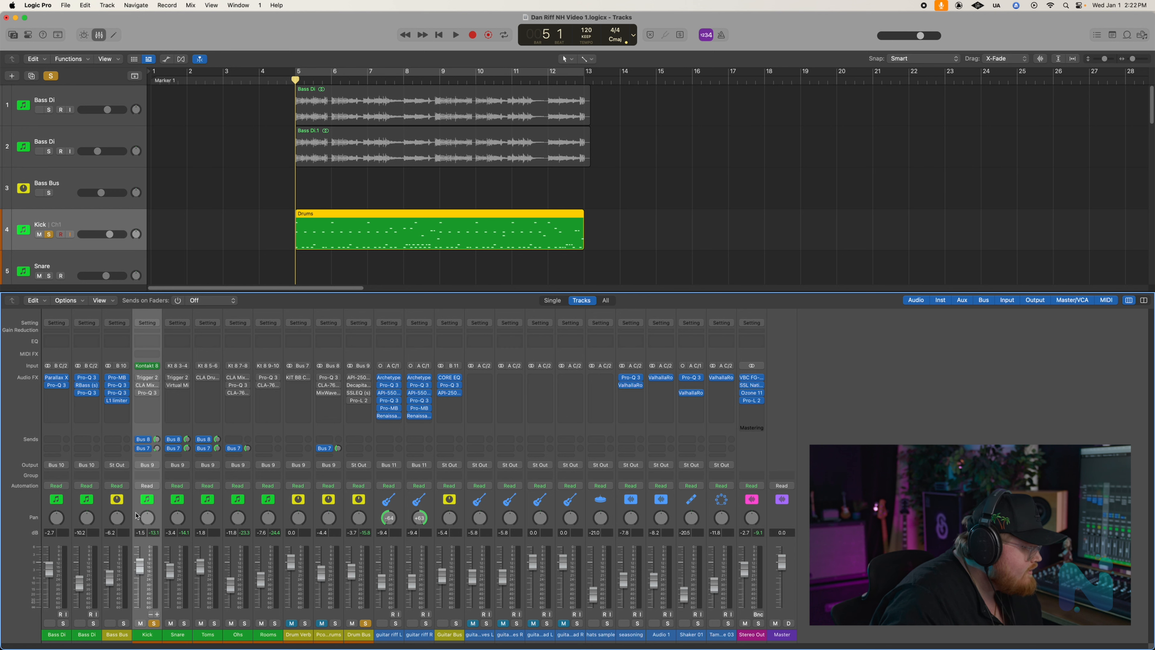
- Open Trigger 2 on the Kick channel, enable it, and place its window clear of the channel strip to inspect the kick samples
left_click(149, 380)
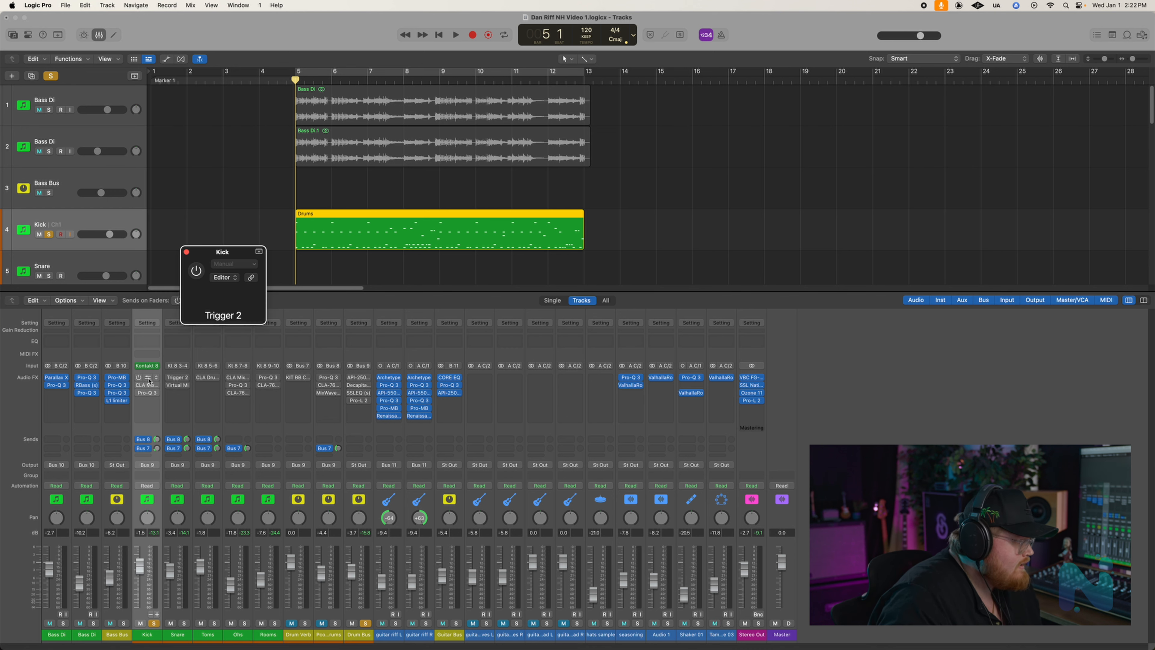
left_click_drag(622, 209, 859, 122)
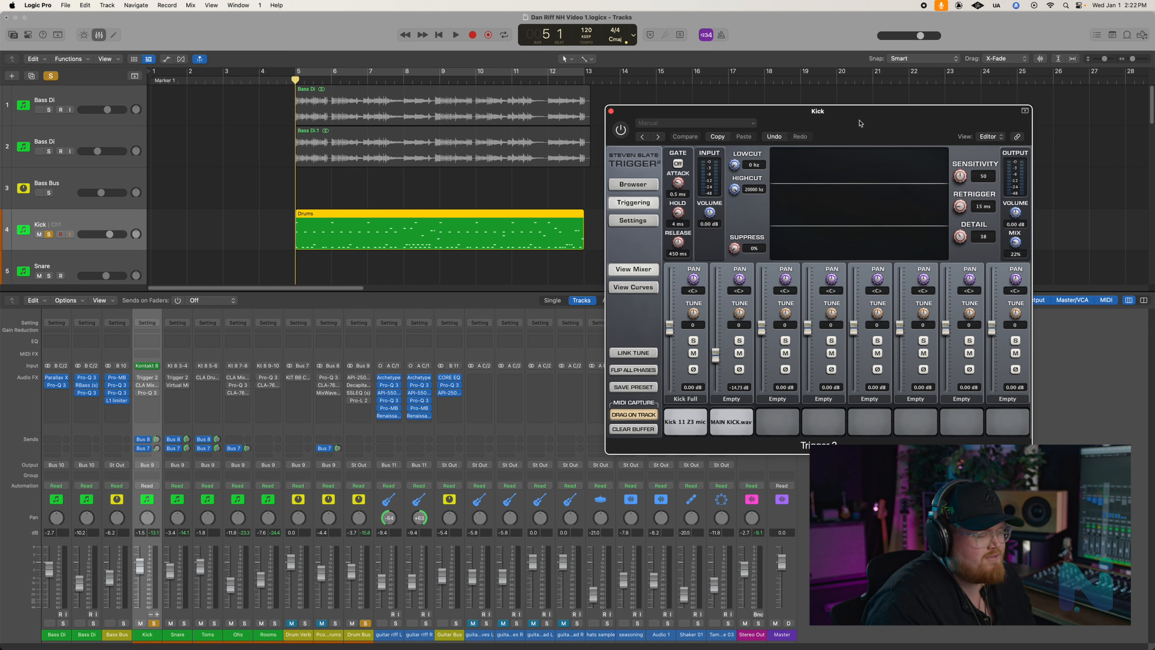
left_click(630, 137)
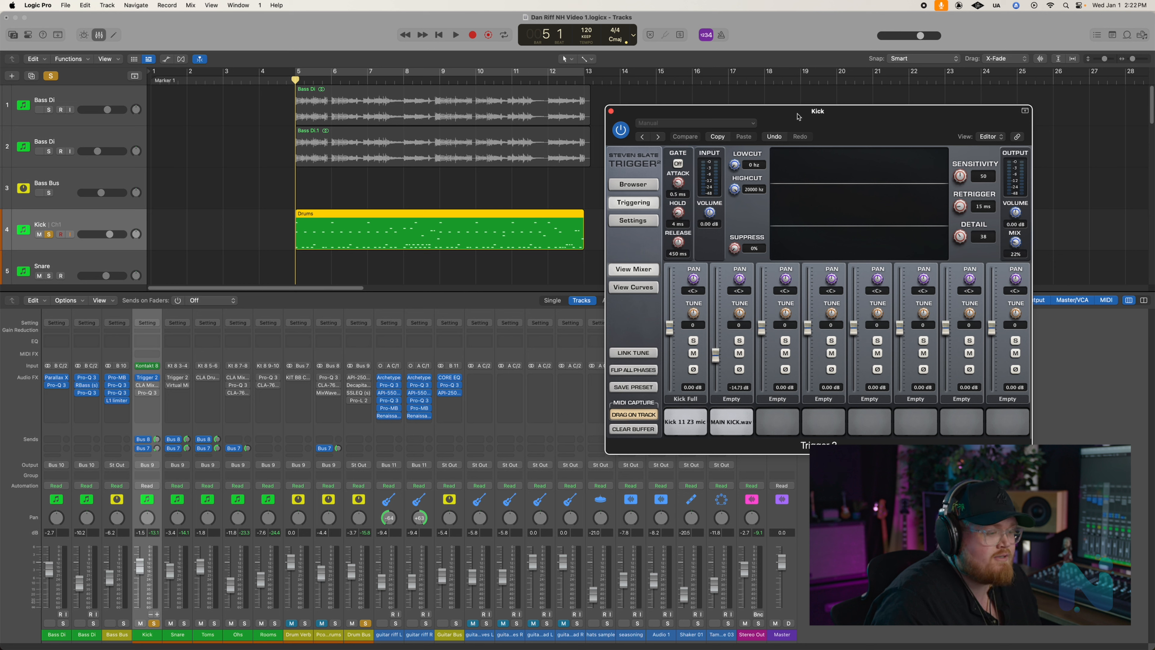
left_click_drag(797, 115, 786, 135)
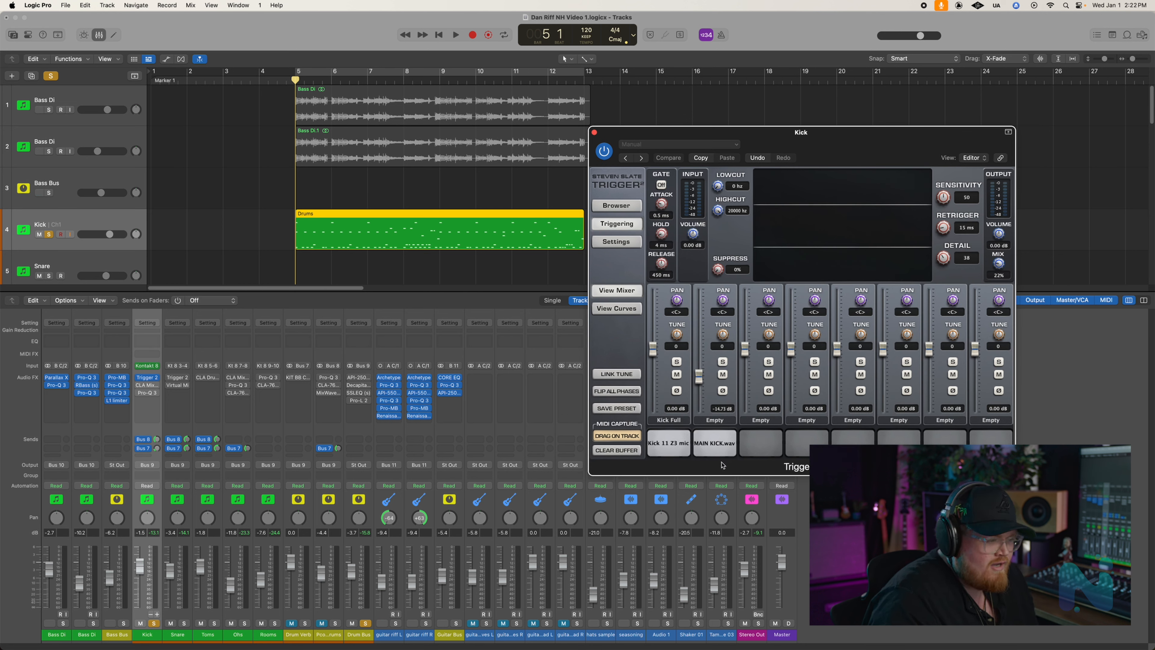
left_click(717, 450)
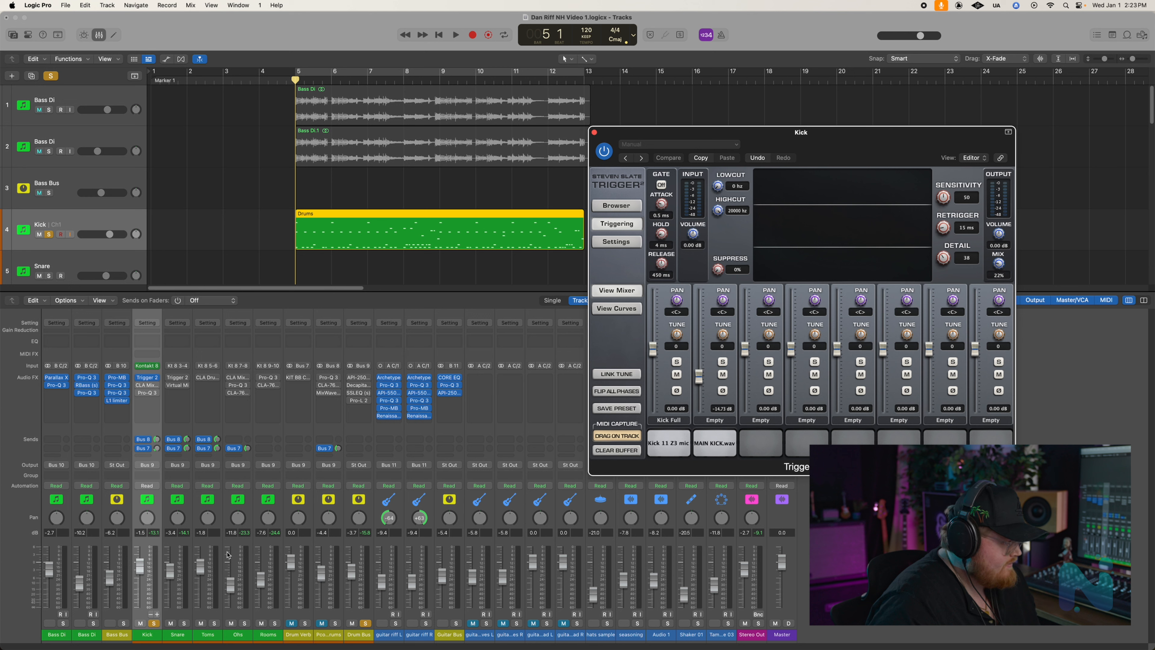
- Play back the soloed kick from just before bar 5 to hear the Trigger 2 samples, then stop
left_click(285, 81)
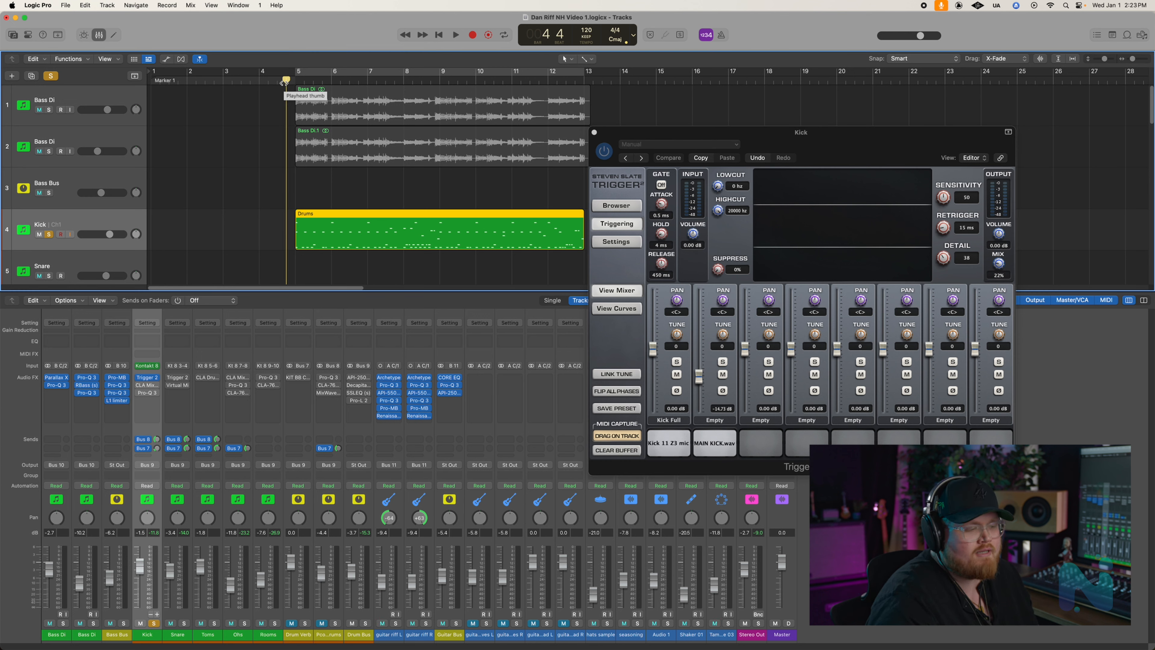
key("space")
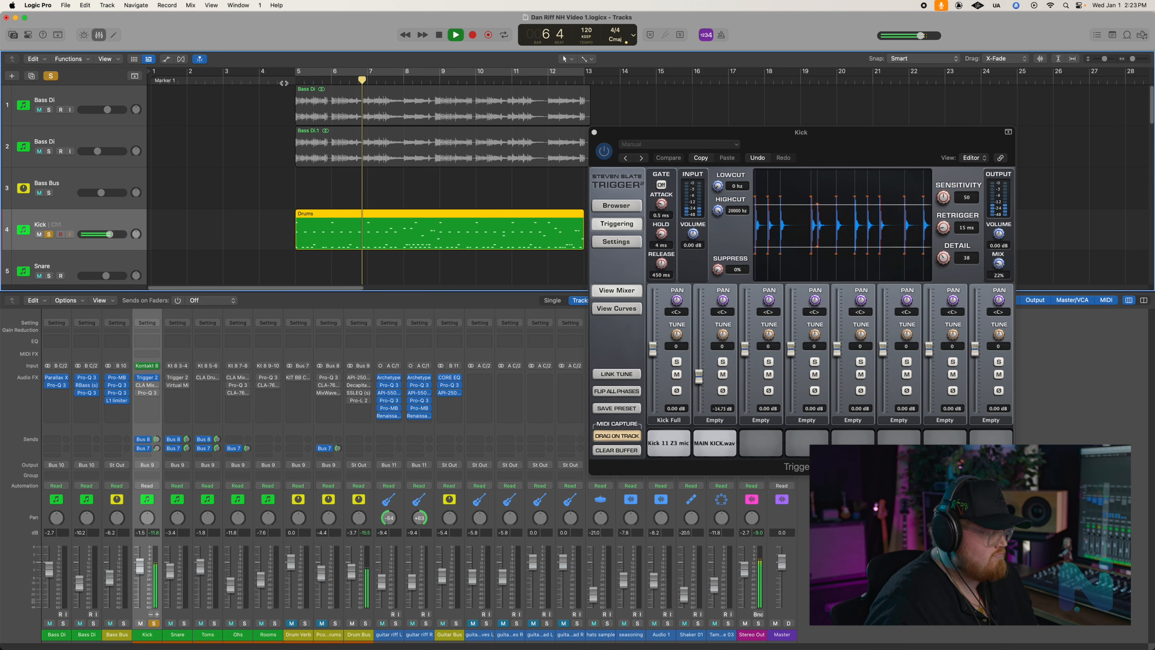
key("space")
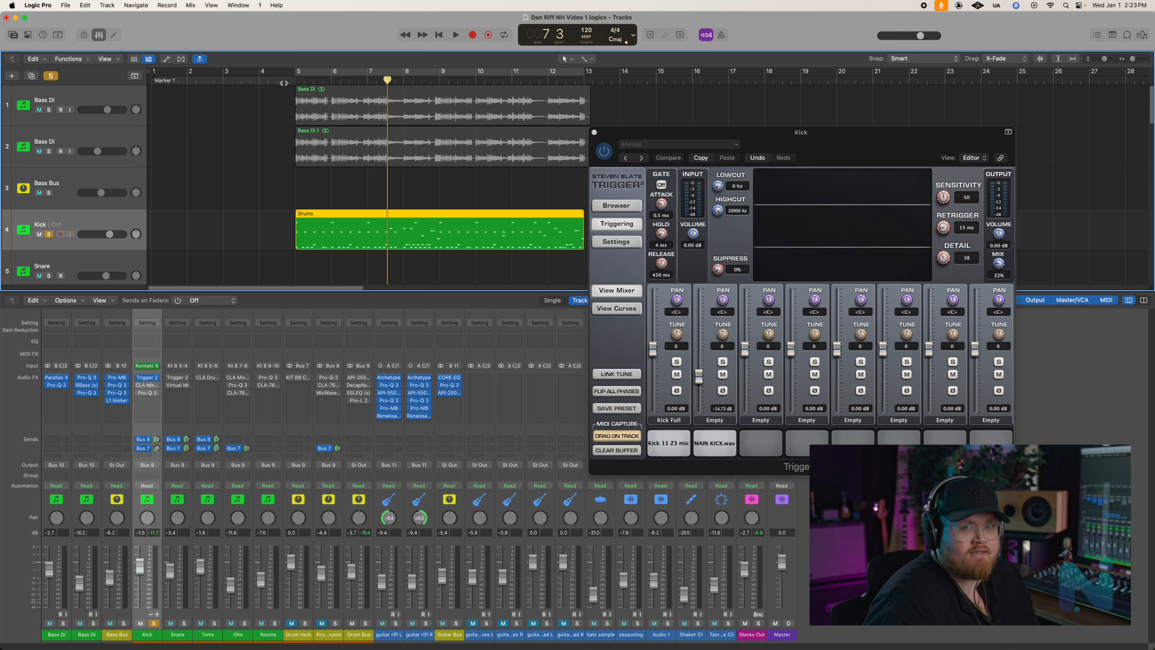
- Enable CLA MixHub Lite on the Kick channel, review its settings, and close the open plug-in windows
left_click(147, 385)
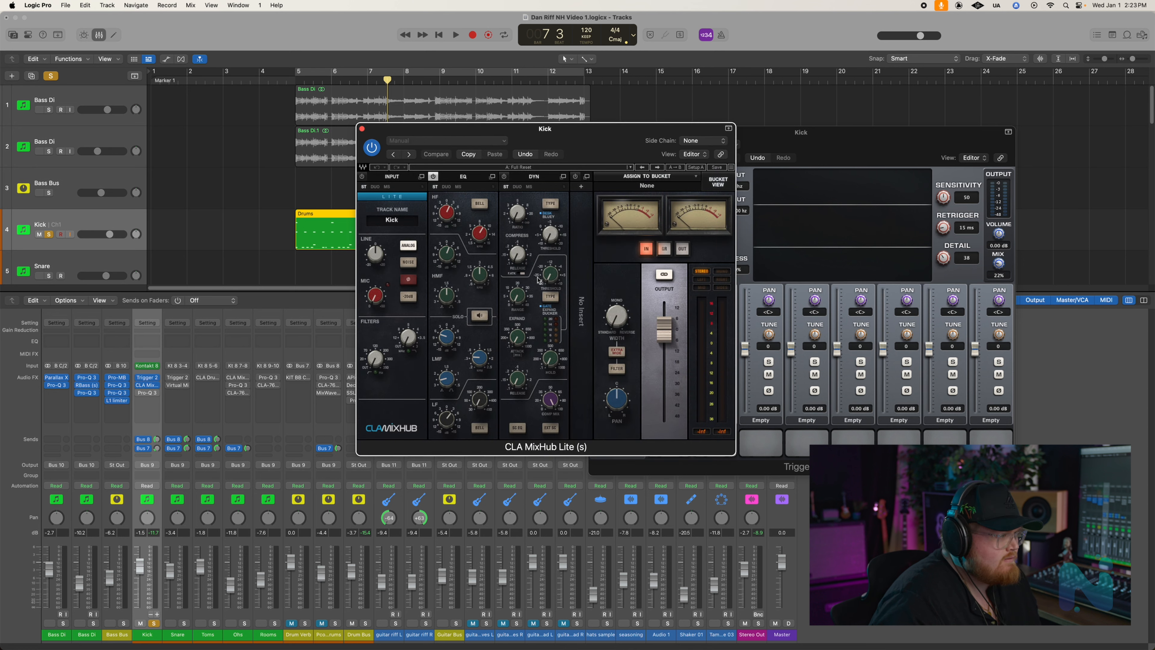
left_click_drag(544, 133, 780, 94)
left_click(725, 137)
left_click(594, 133)
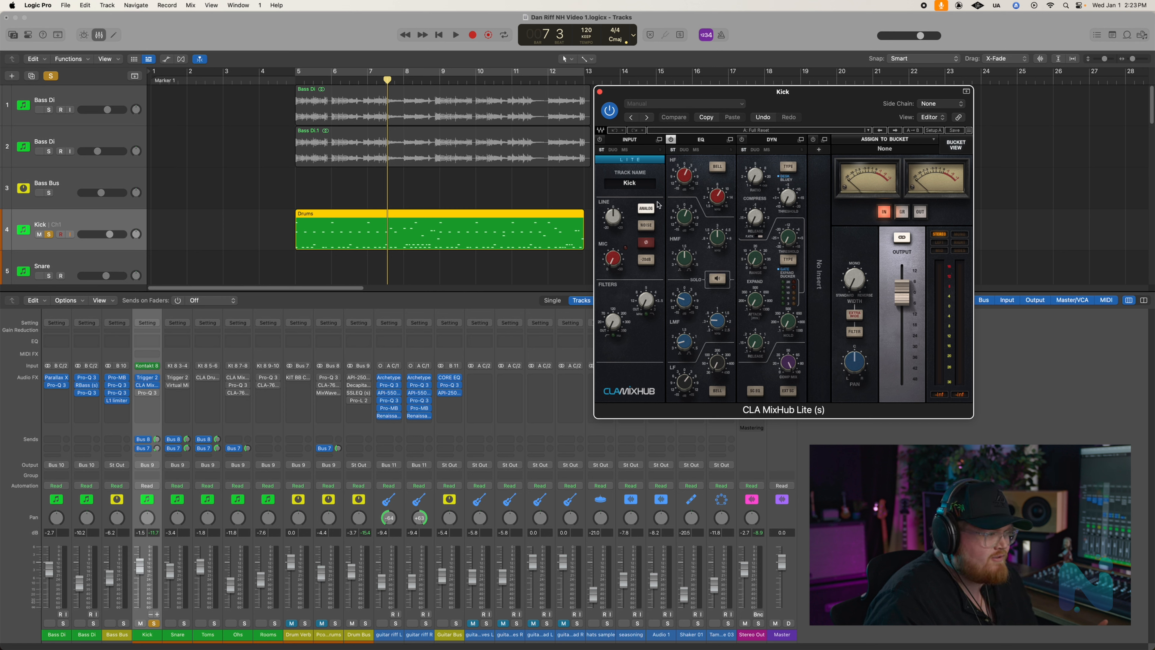
left_click(601, 92)
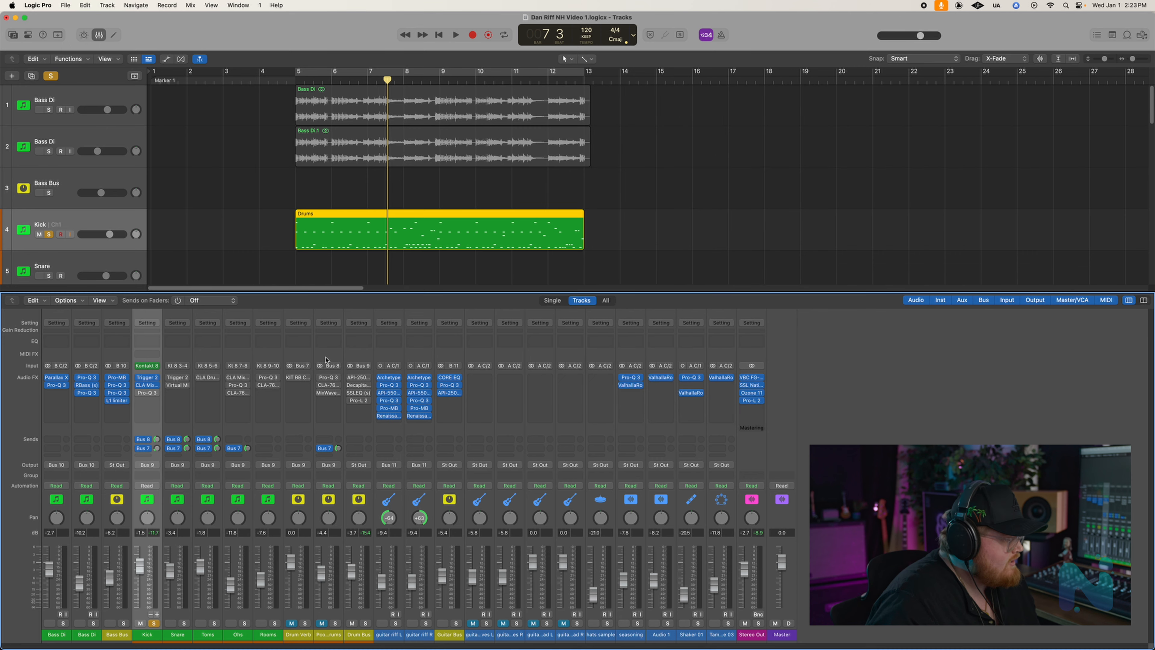
- Play back the kick from just before bar 5 to hear it with CLA MixHub Lite, and stop
left_click_drag(290, 79, 285, 78)
key("space")
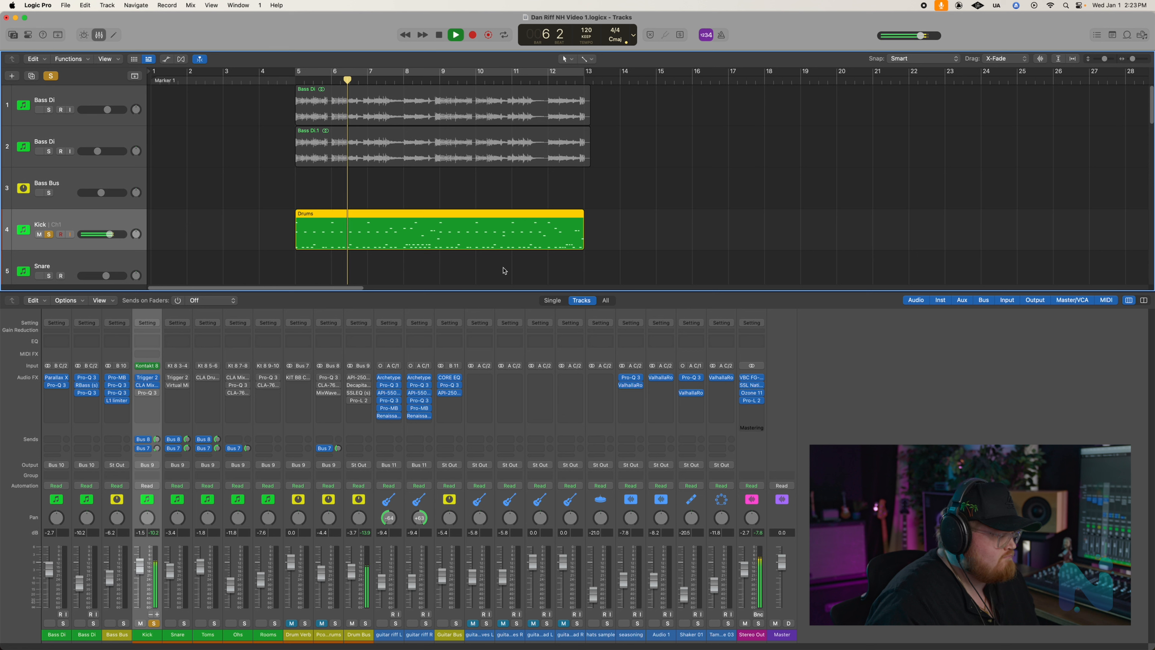
key("space")
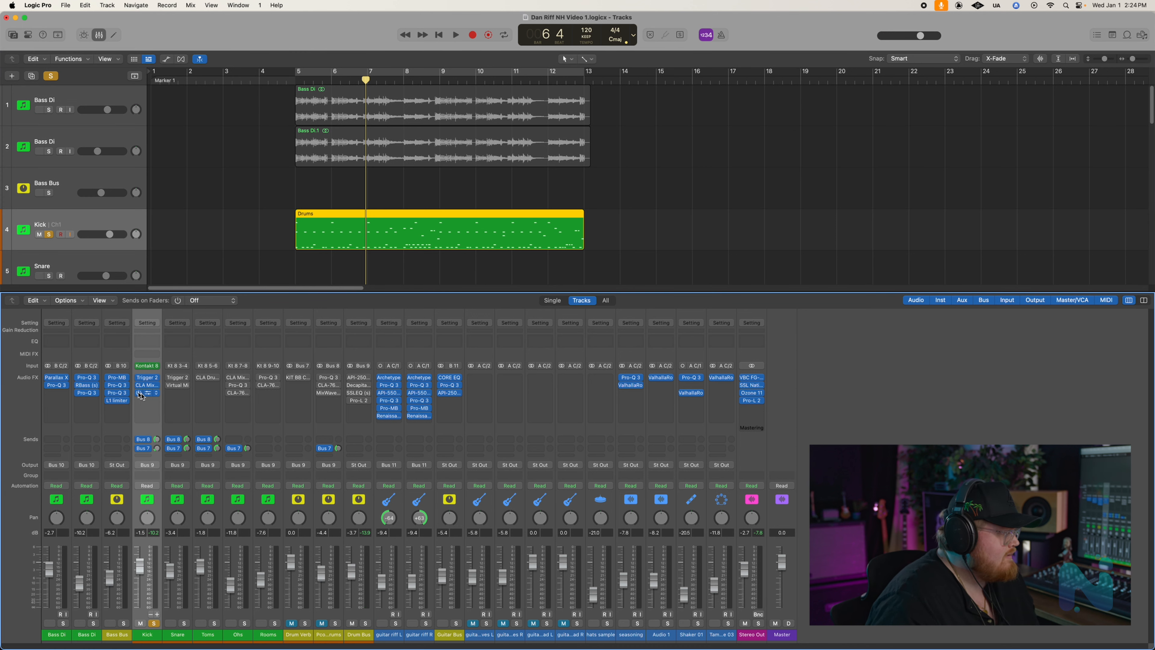
- Open the enabled Pro-Q 3 on the Kick channel, examine its high boost and low-frequency cuts, and close it
left_click(150, 394)
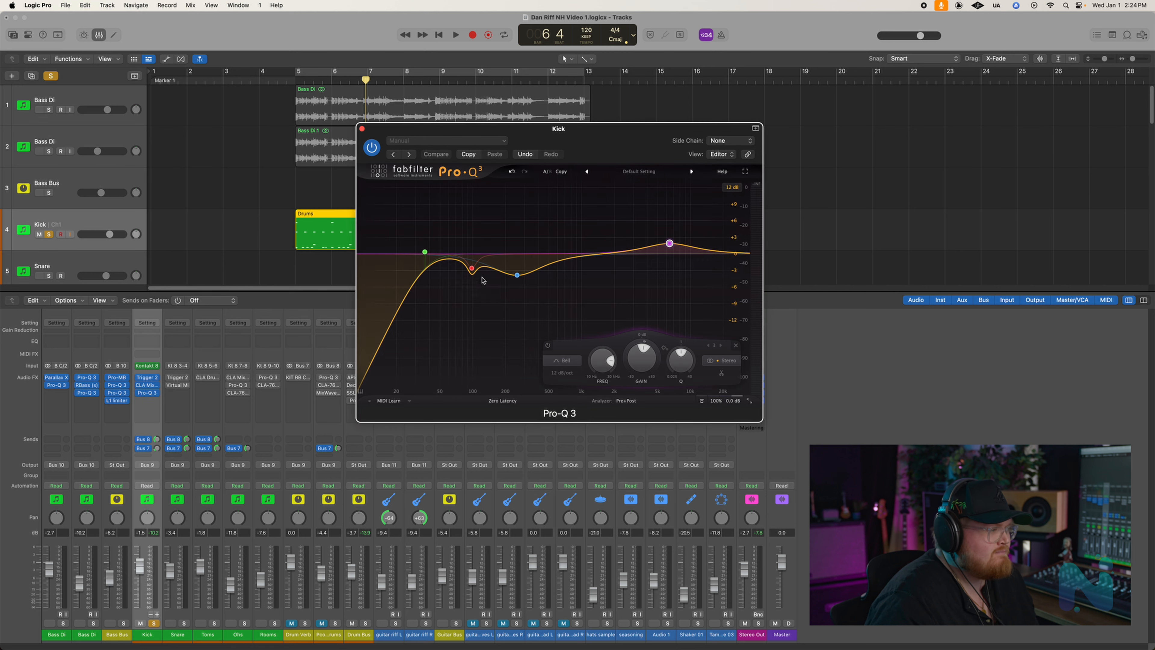
left_click_drag(555, 133, 795, 99)
mouse_move(908, 207)
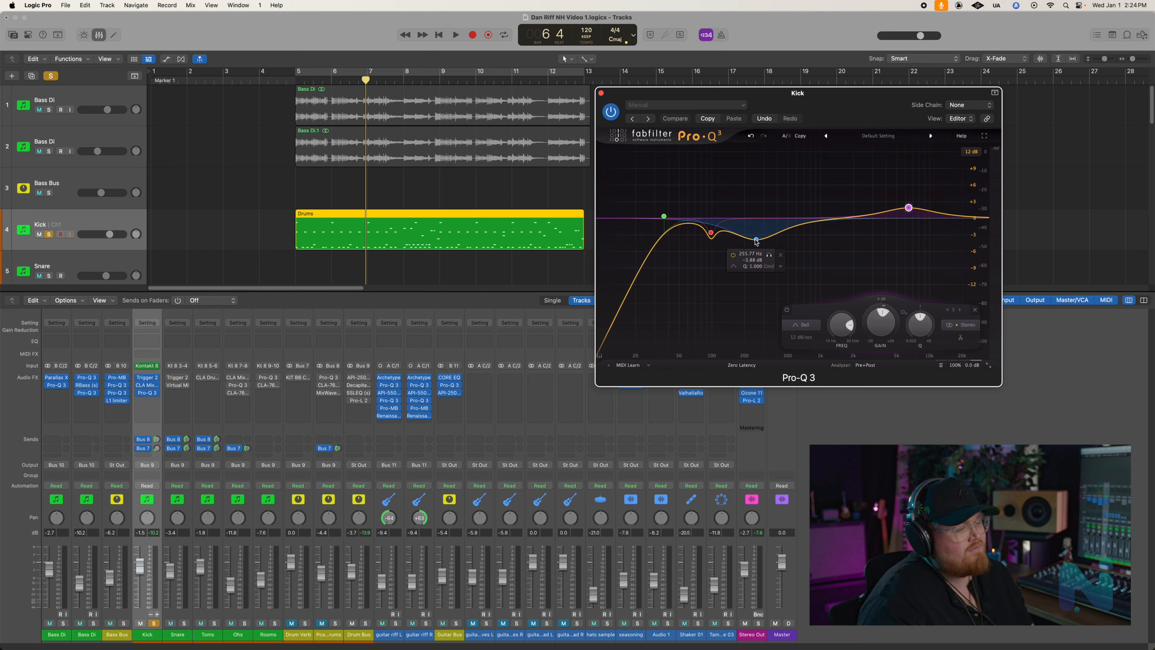
mouse_move(711, 235)
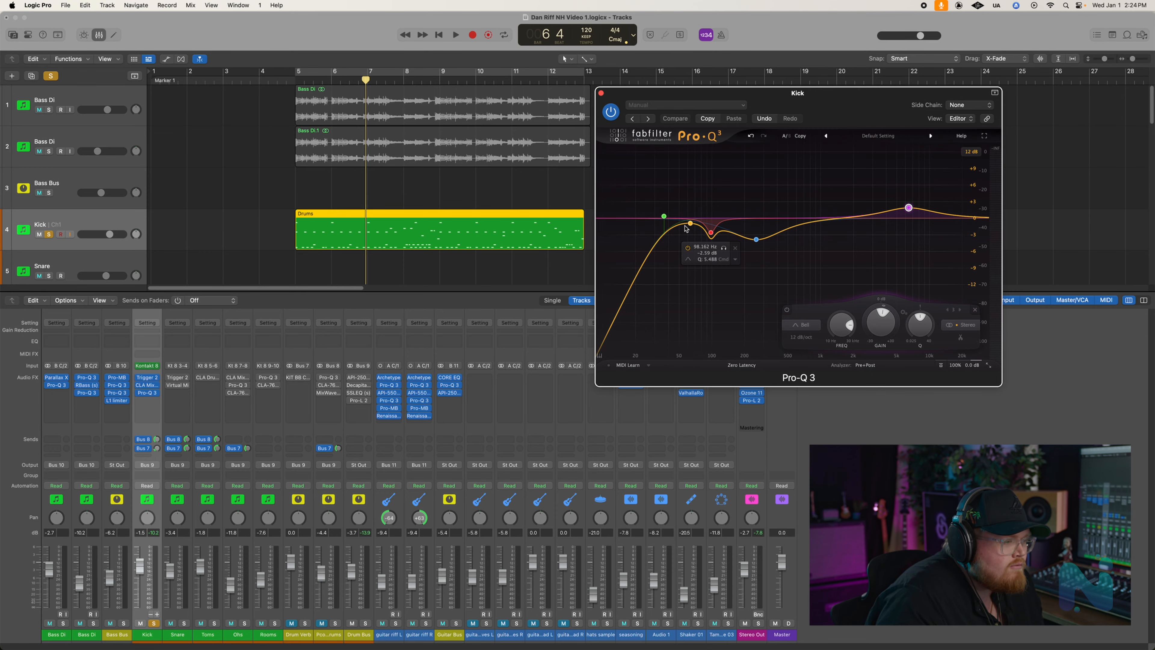
left_click(601, 93)
- Play back the kick from just before bar 5 to hear it with the Pro-Q 3 equalization, and stop
left_click(277, 80)
key("space")
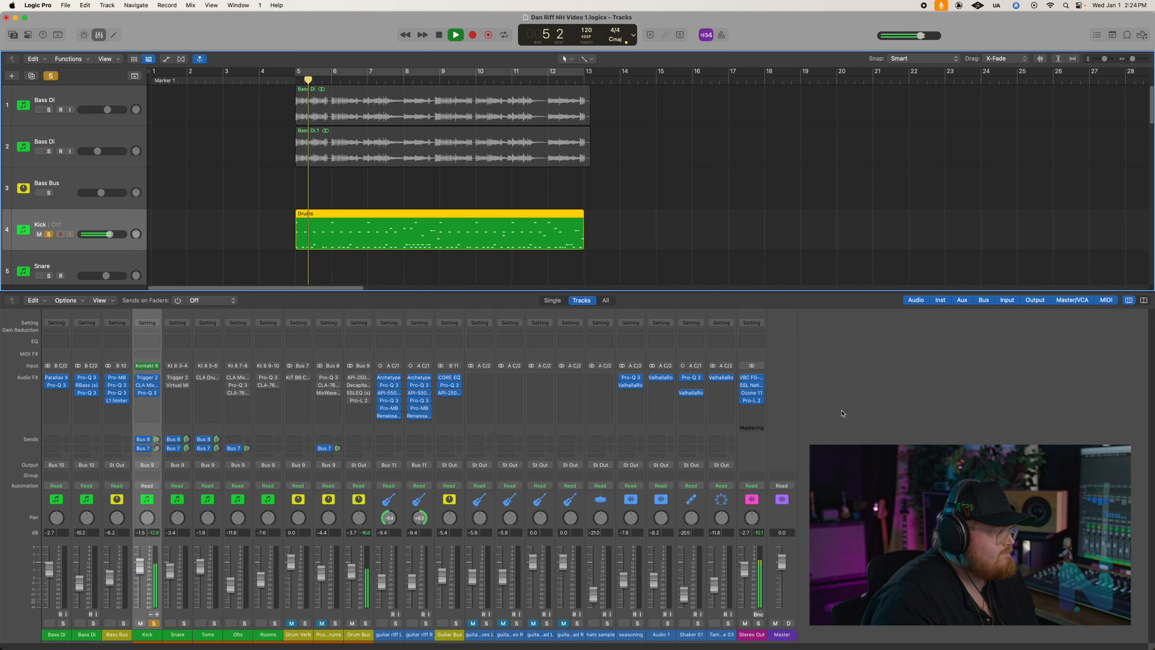
key("space")
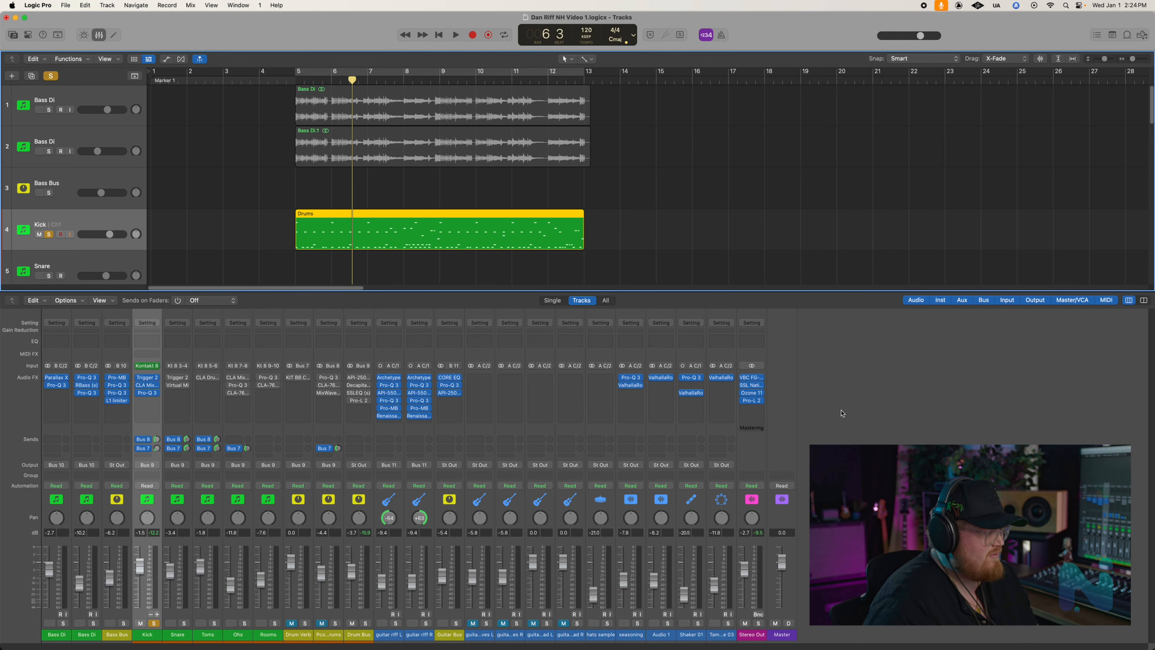
- Solo the Snare channel alongside the Kick and play back both from around bar 5
left_click(172, 501)
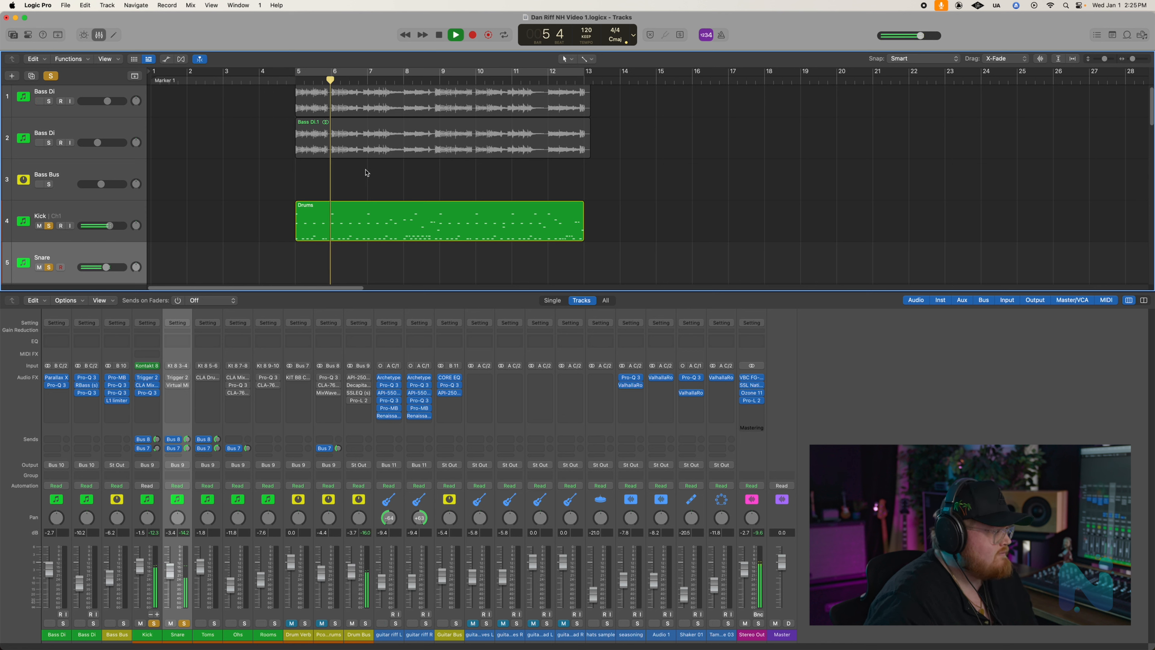
key("space")
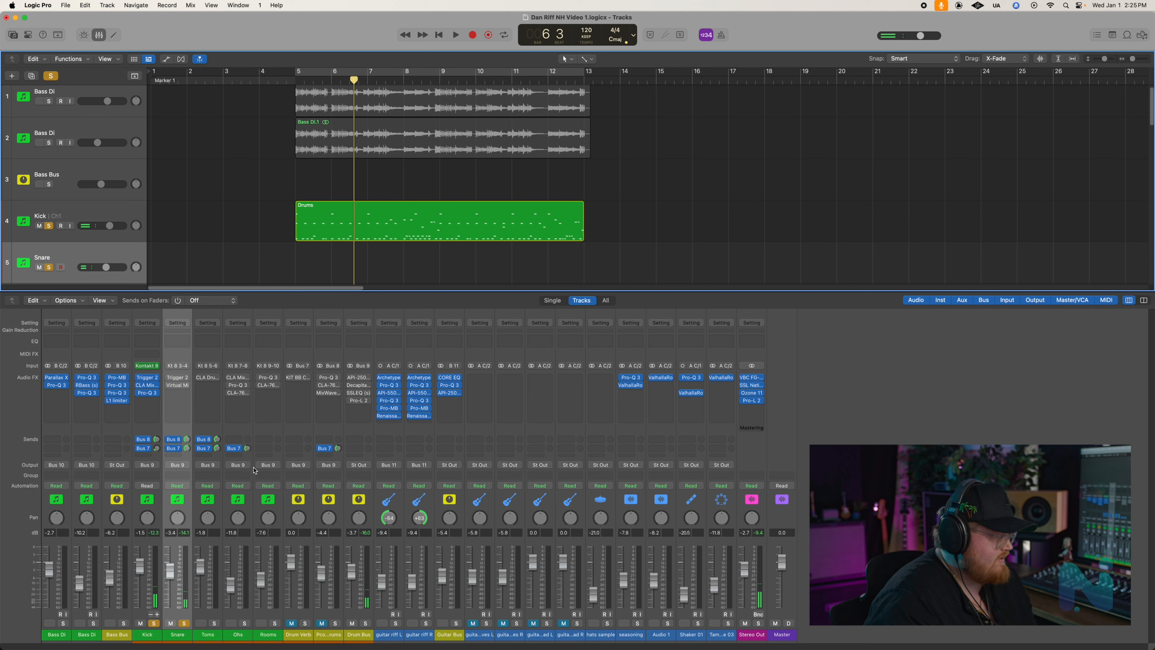
- Enable and open Trigger 2 on the Snare channel, and audition it alongside the kick from just before bar 5
left_click(169, 379)
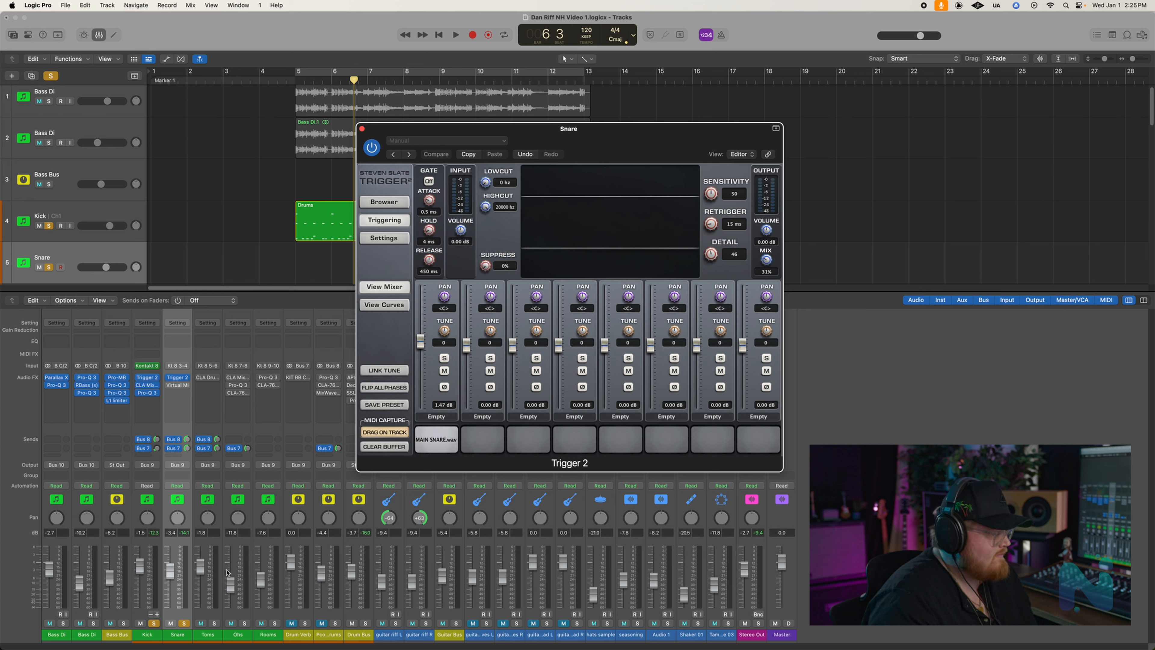
left_click_drag(574, 135, 634, 168)
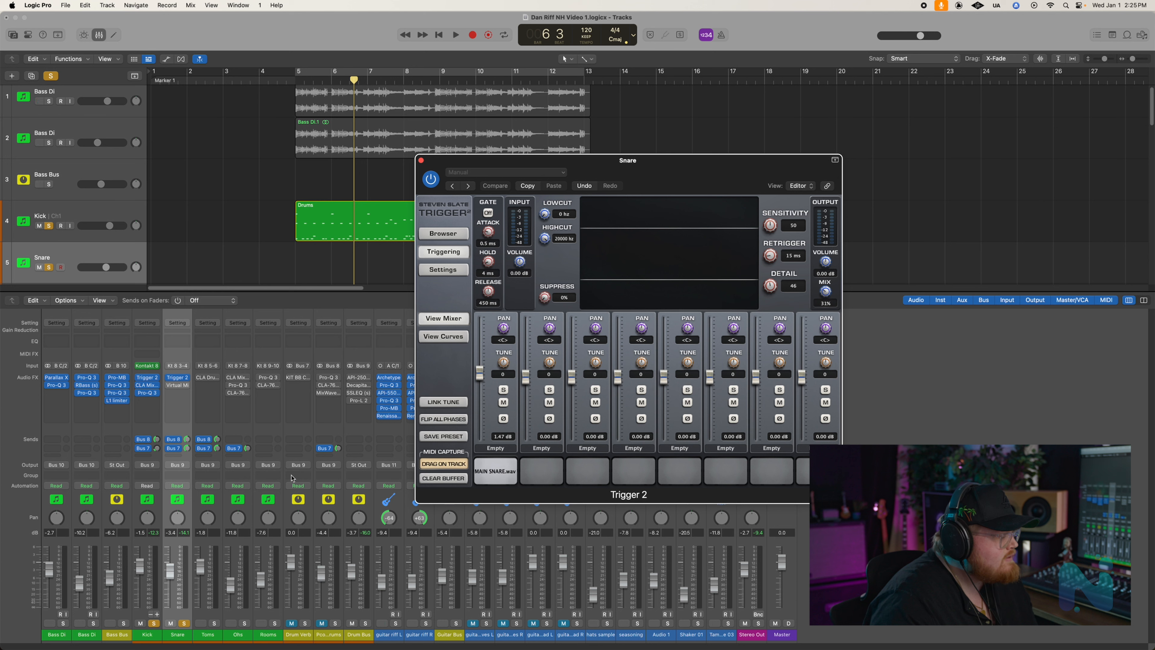
left_click_drag(296, 79, 281, 81)
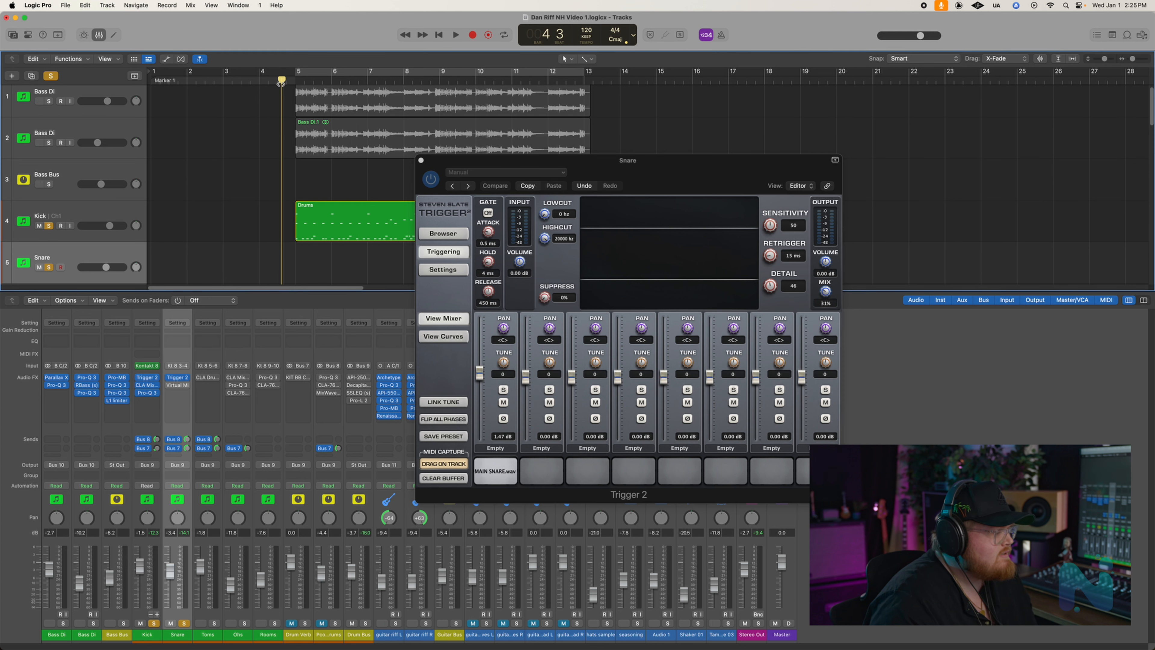
key("space")
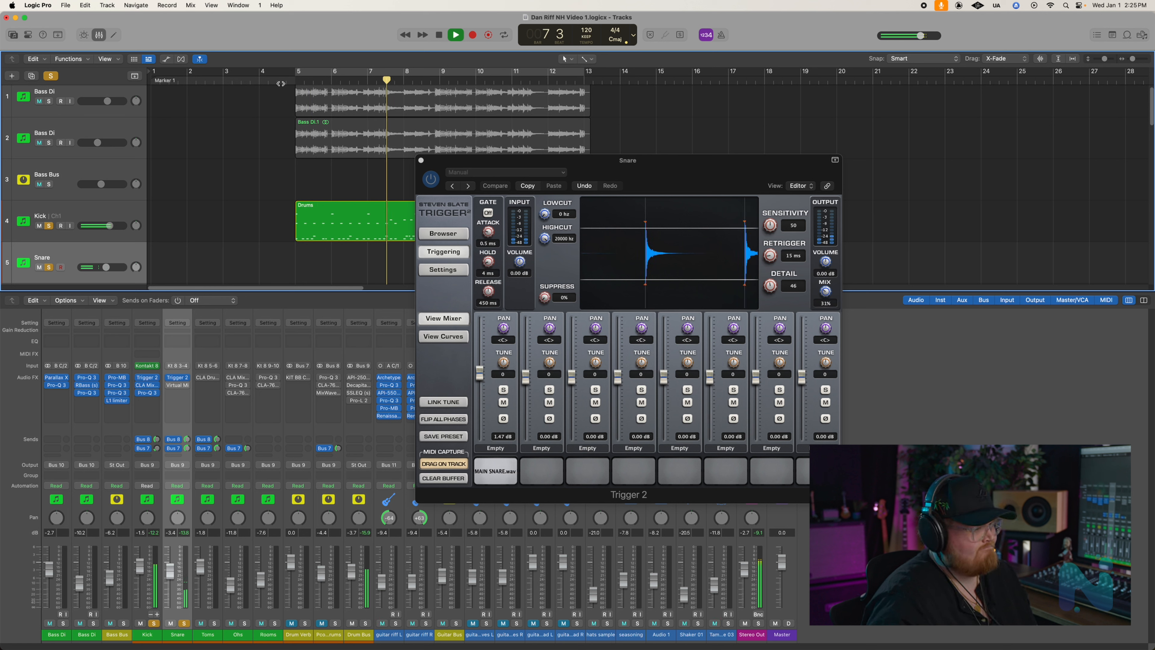
key("space")
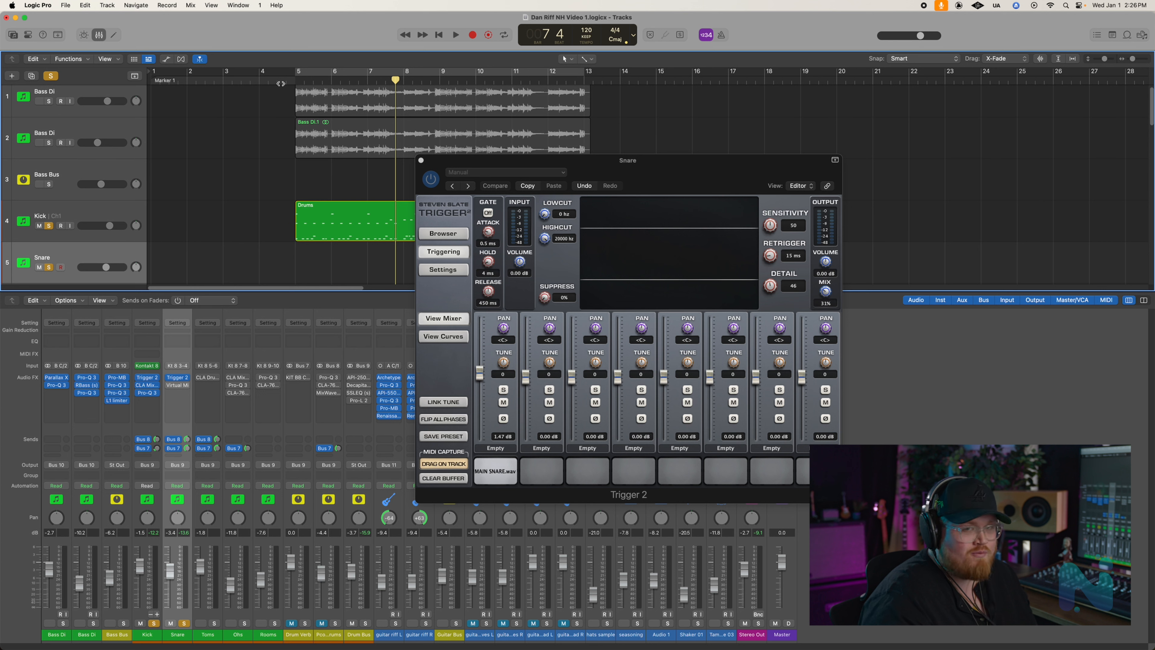
left_click(420, 159)
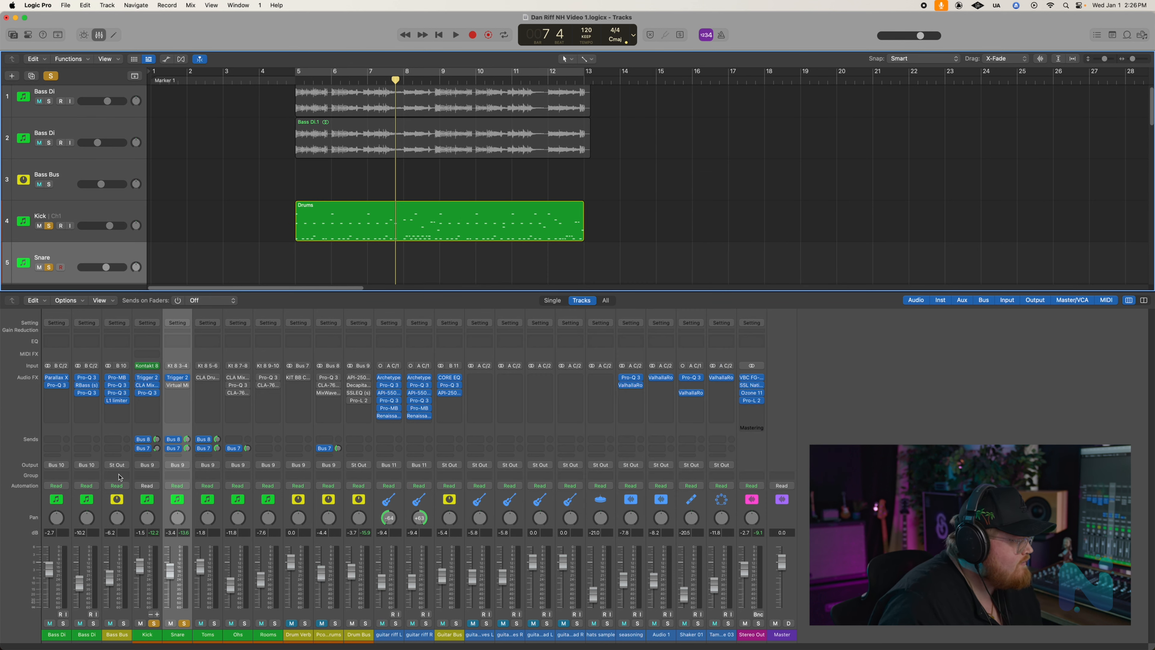
- Open and enable Virtual Mix Rack on the Snare channel, and examine its FG-N, FG-401 and Revival modules
left_click(177, 385)
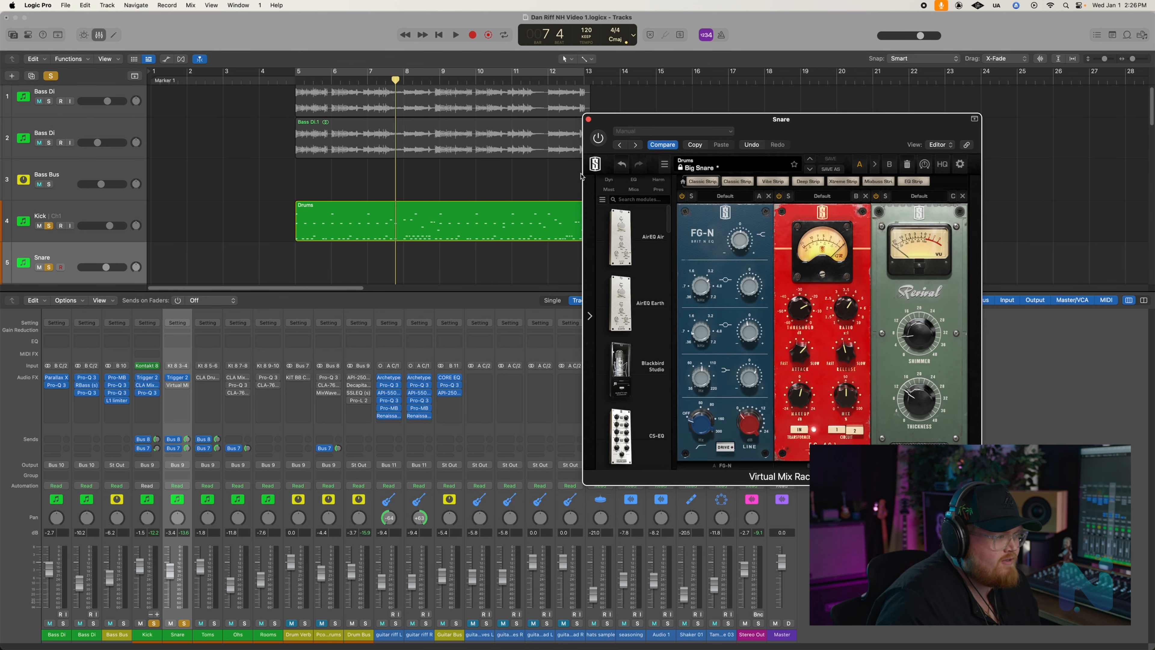
left_click_drag(766, 129, 665, 129)
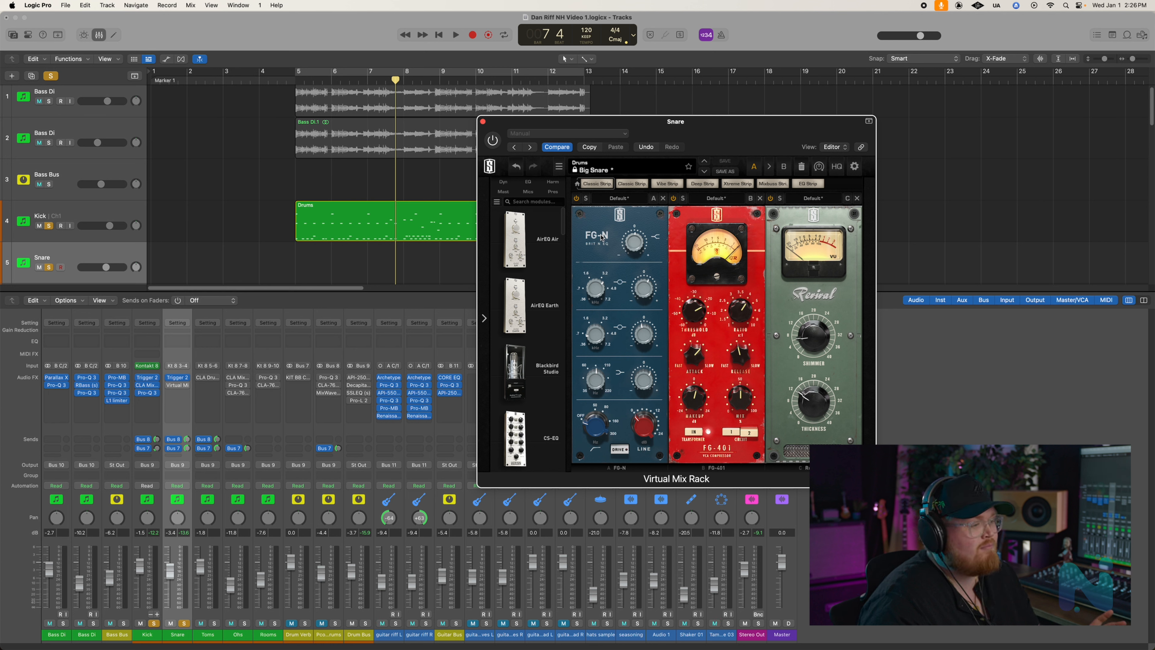
left_click_drag(676, 134, 657, 140)
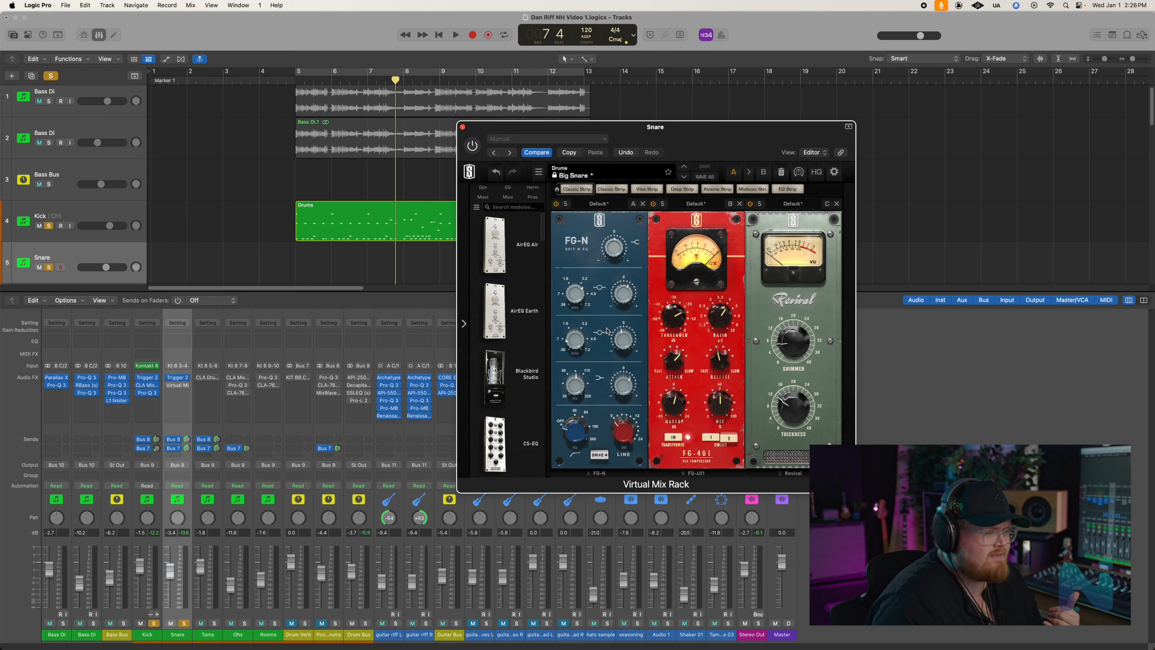
mouse_move(575, 382)
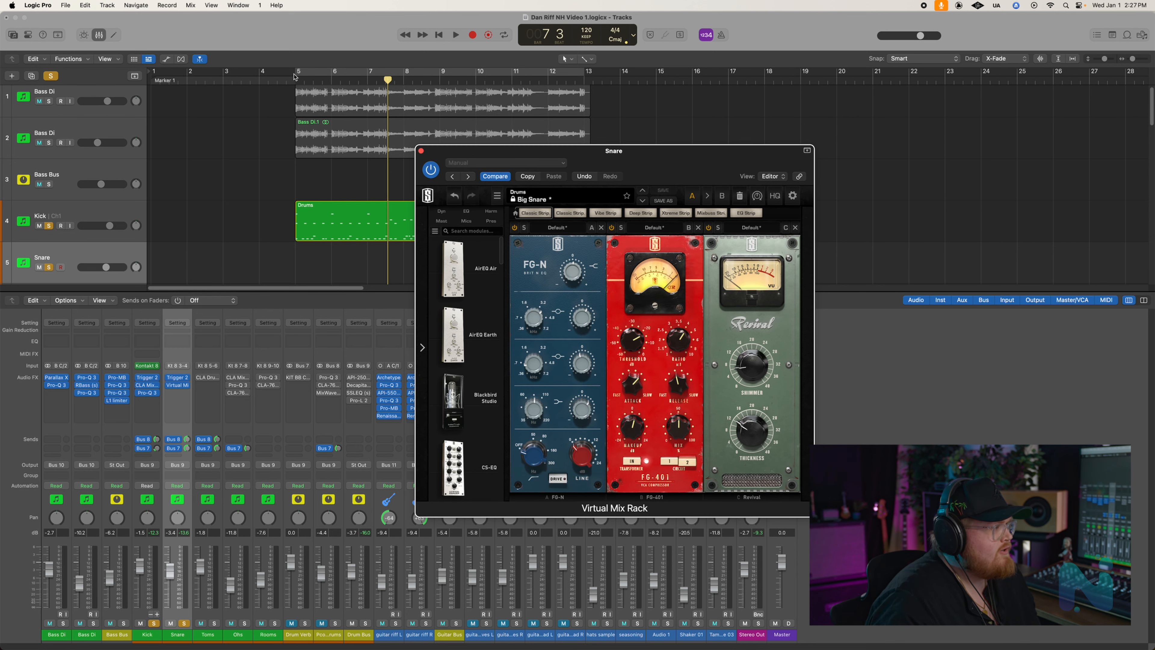
- Play back the kick and snare twice from around bar 5 to hear Virtual Mix Rack on the snare, and close the plug-in
left_click_drag(292, 82, 269, 80)
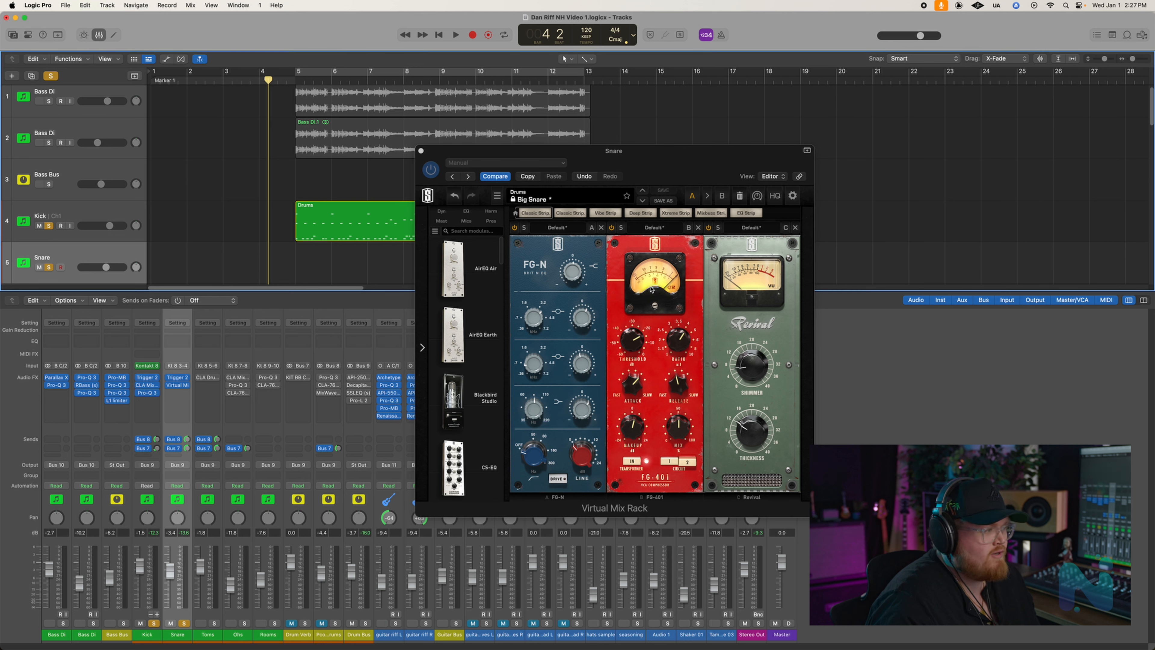
key("space")
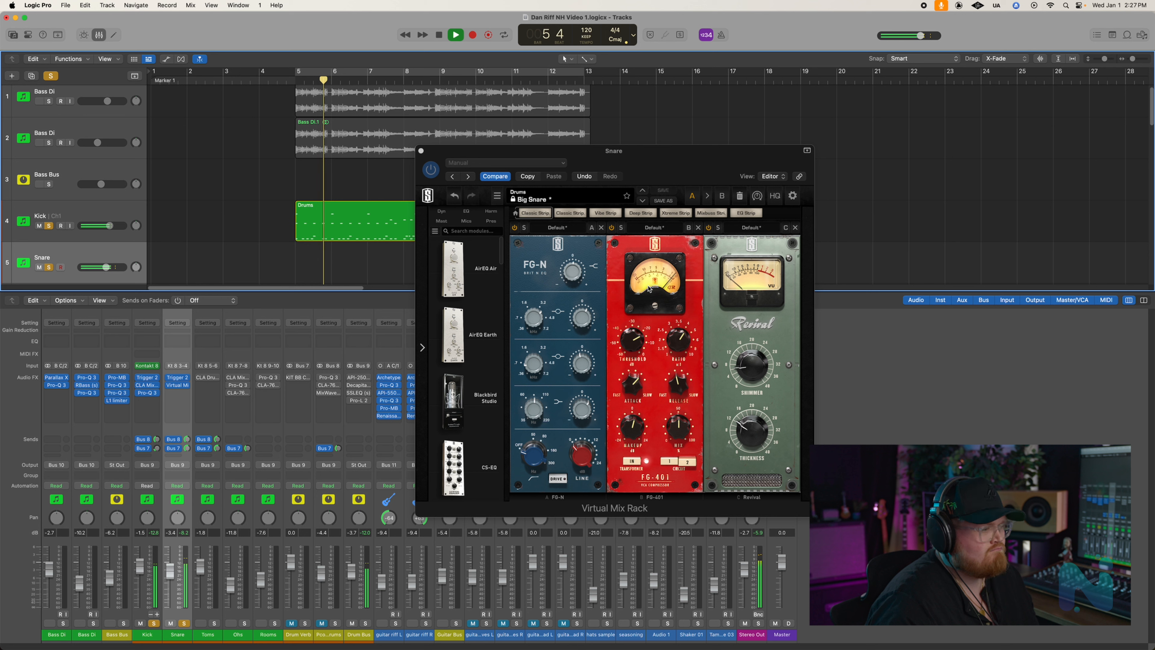
key("space")
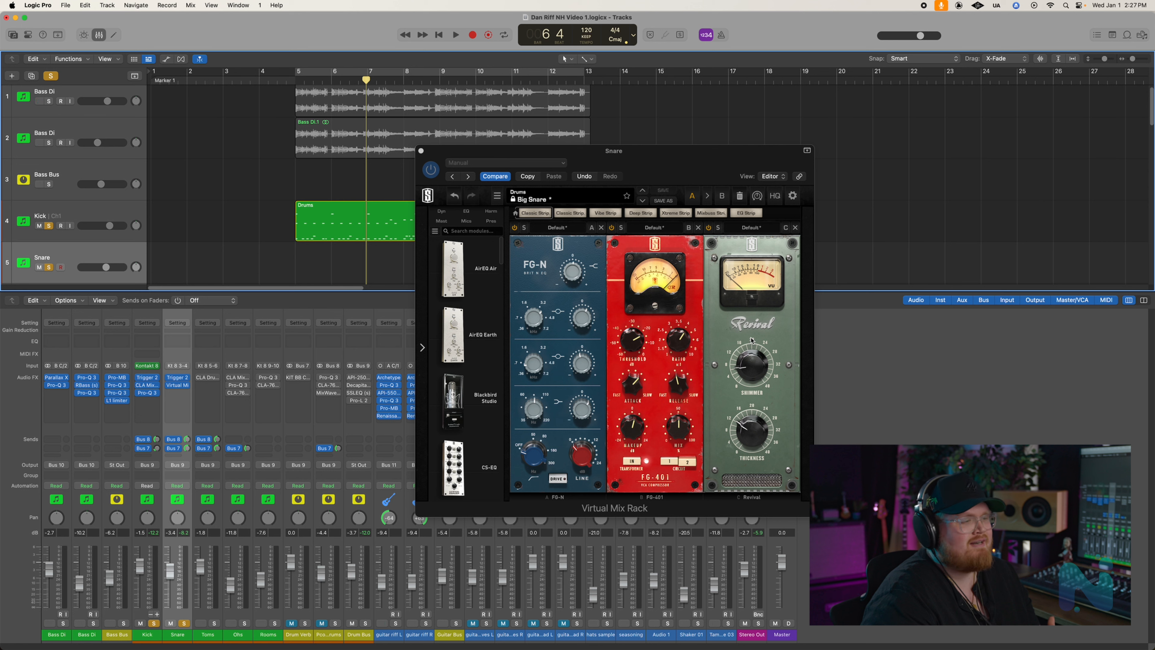
left_click(292, 93)
key("space")
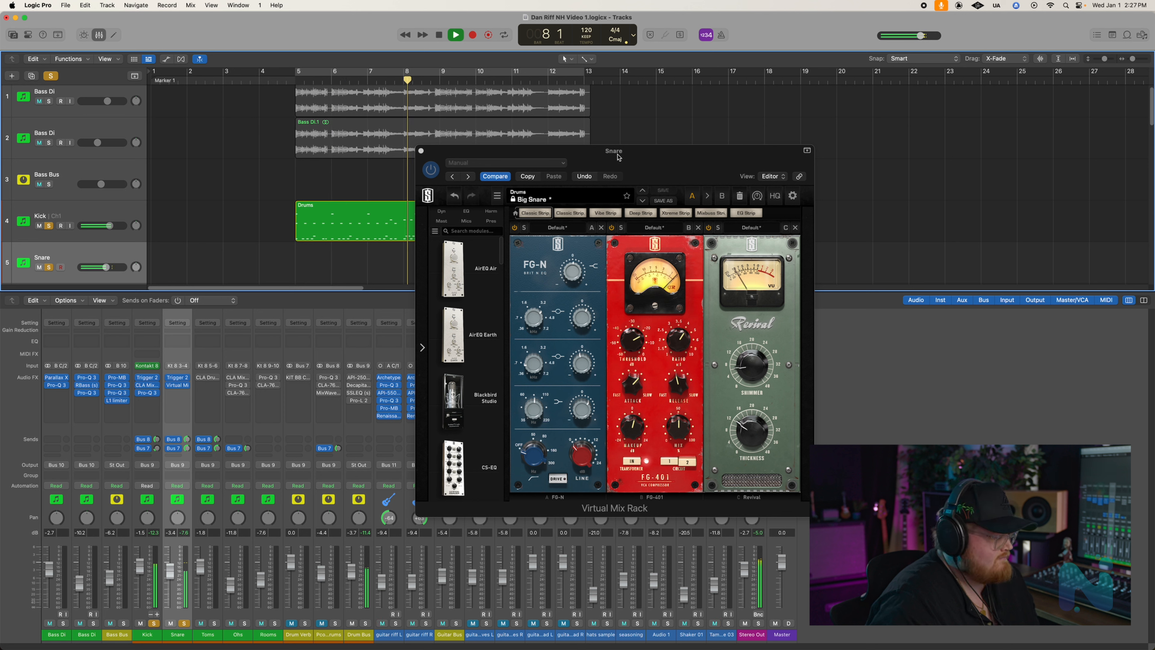
key("space")
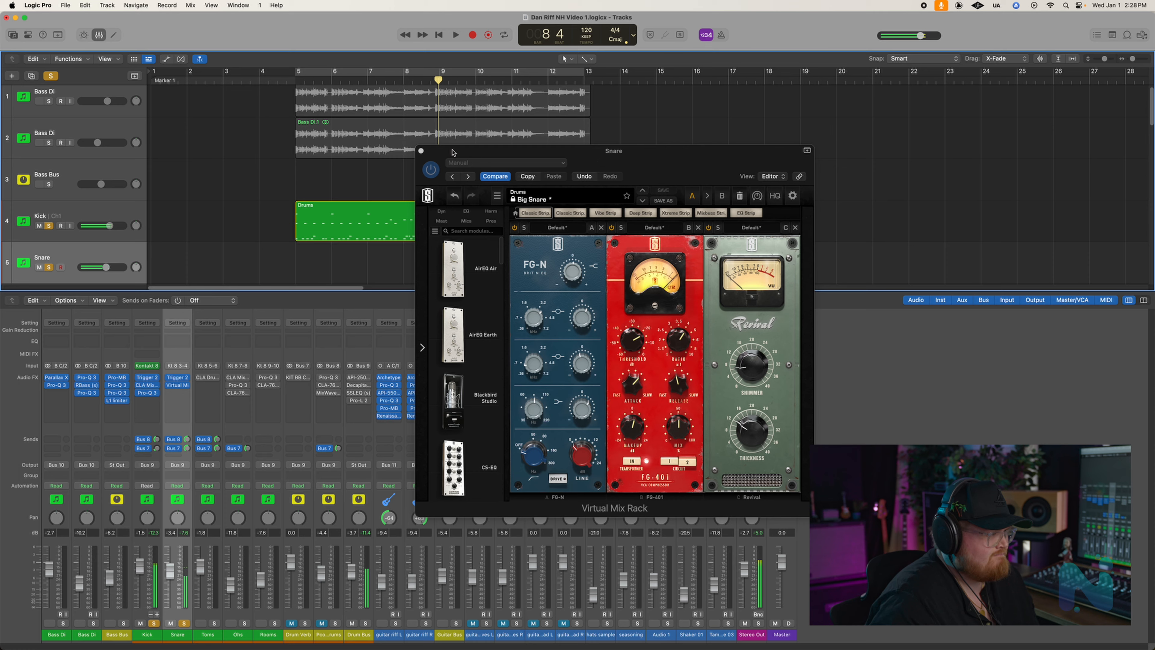
left_click(421, 151)
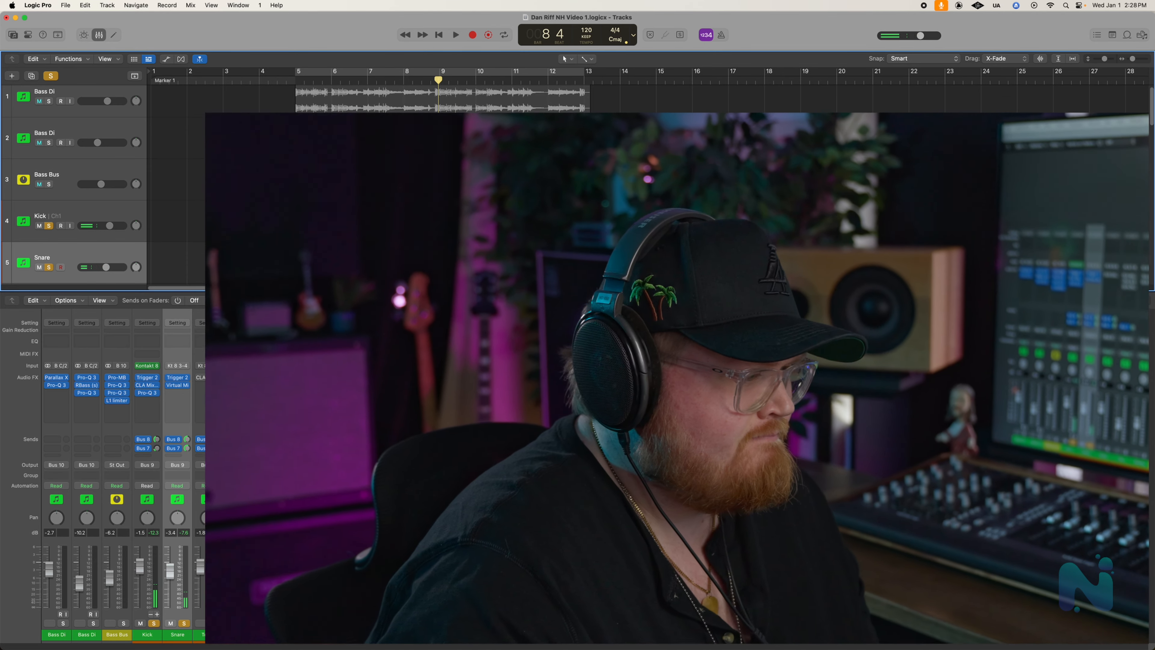
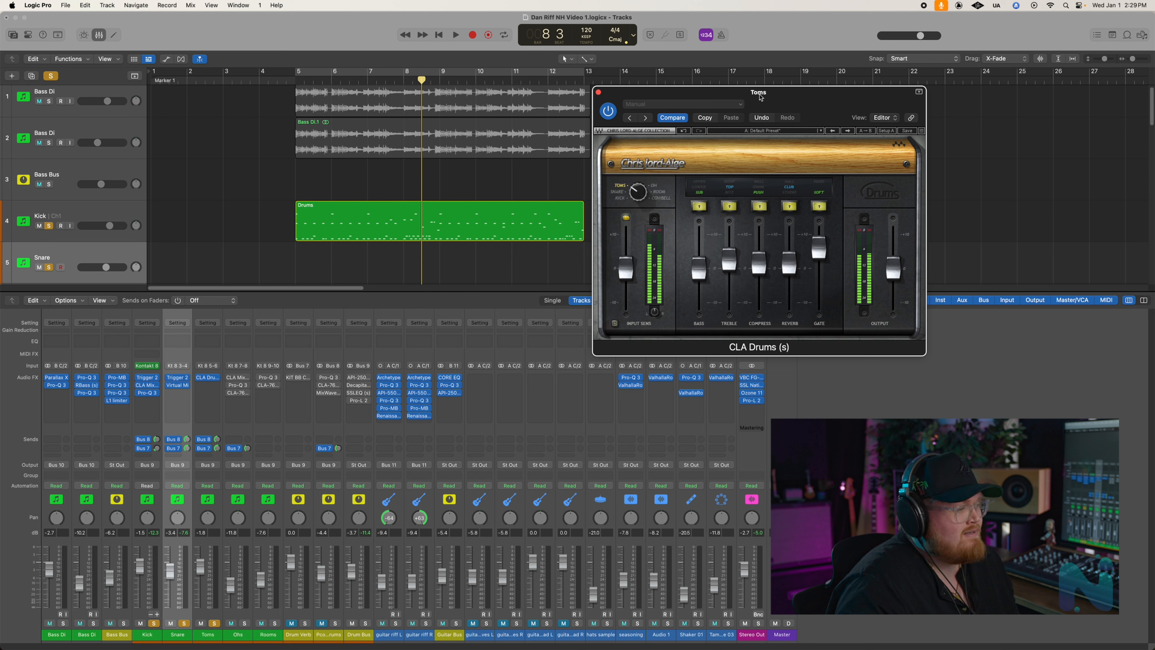
- Play back the soloed kick, snare and toms from around bar 8 to hear CLA Drums on the toms, and close the plug-in
left_click(424, 82)
key("space")
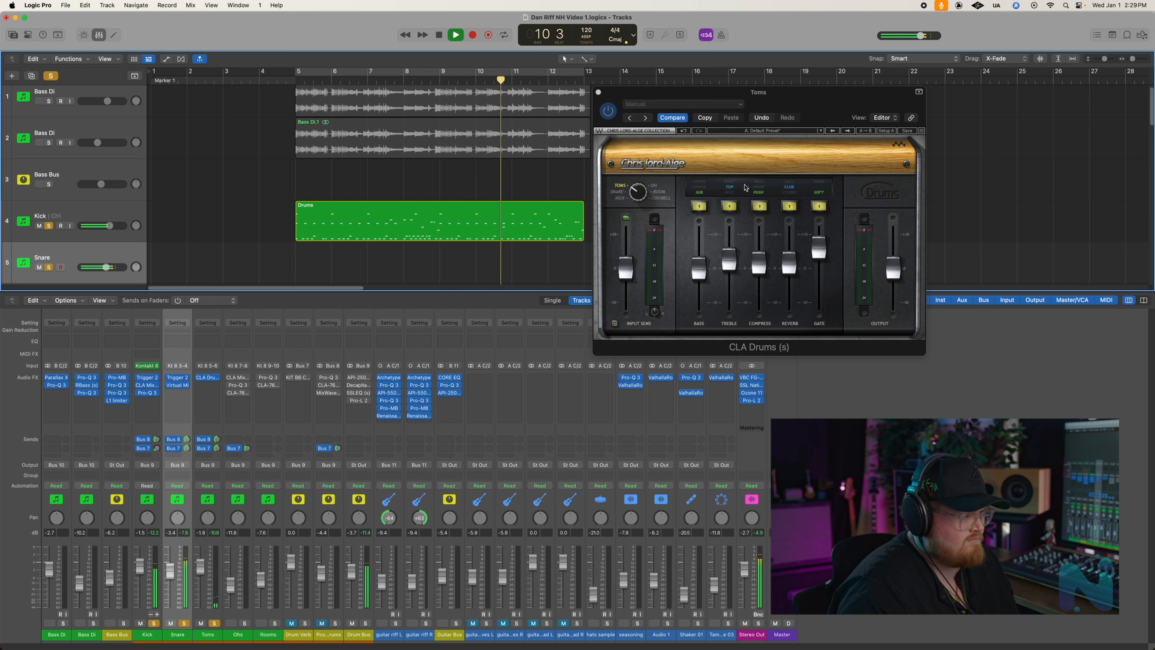
key("space")
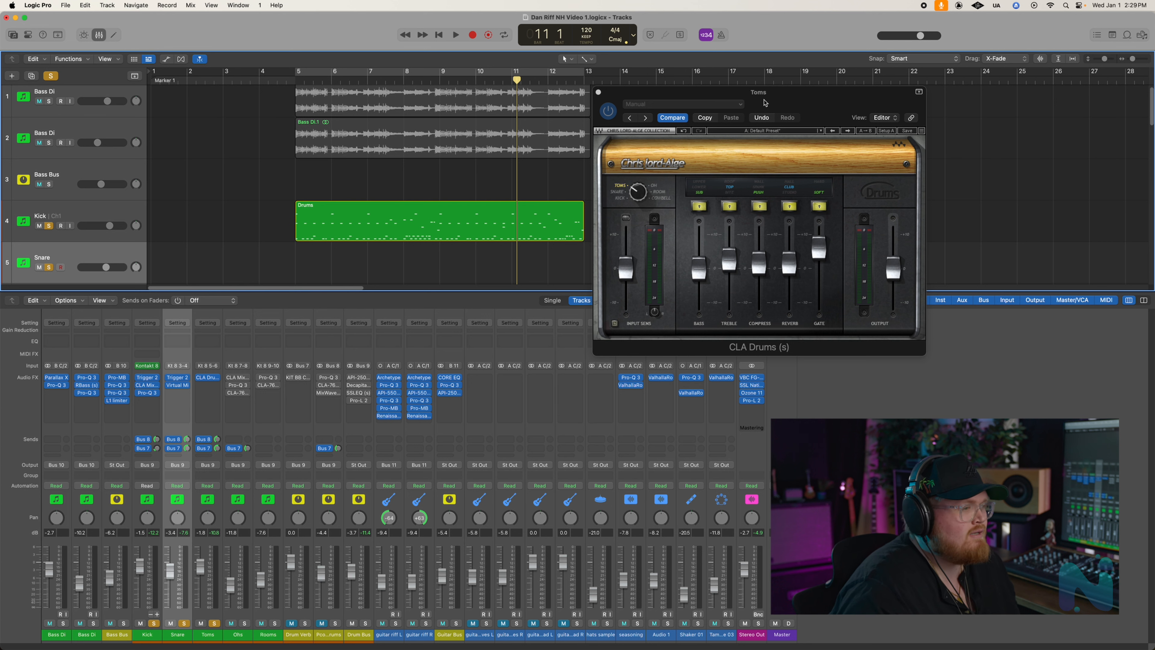
left_click(598, 92)
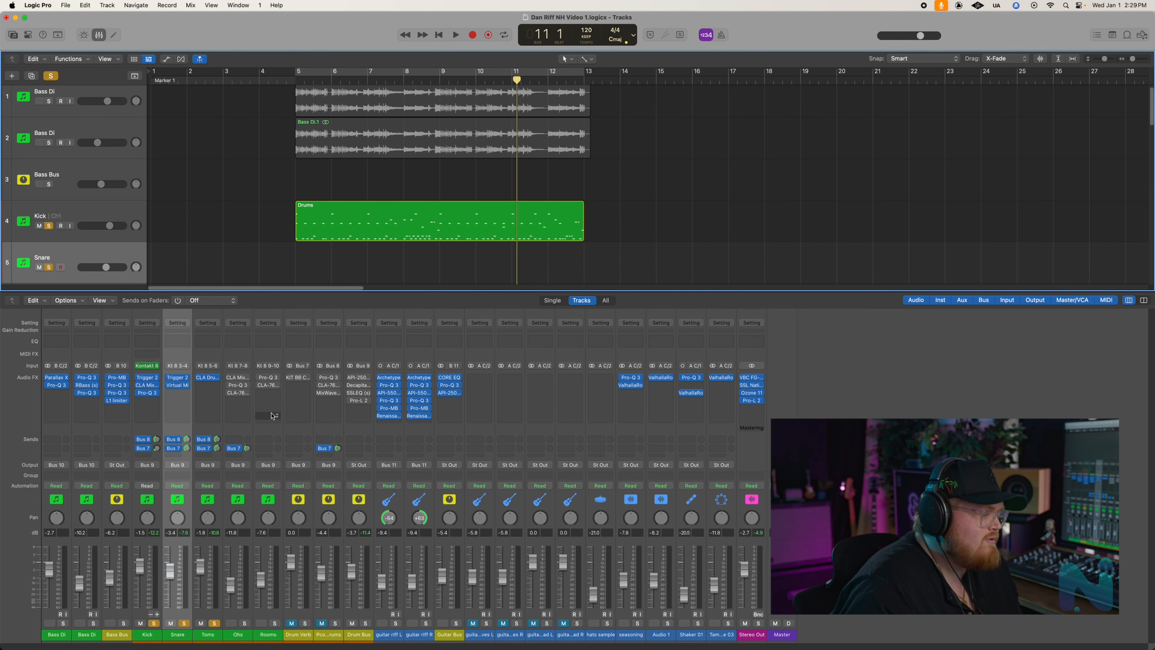
- Solo the Ohs channel alongside the kick, snare and toms, and play them back from just before bar 5
left_click(229, 495)
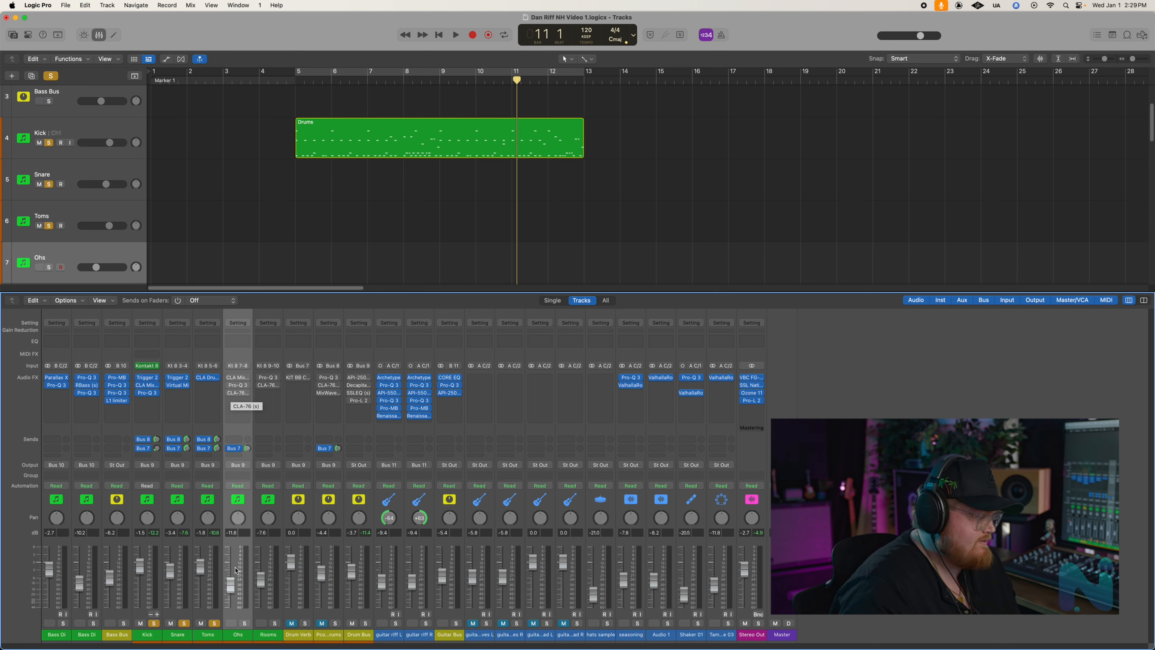
left_click(290, 81)
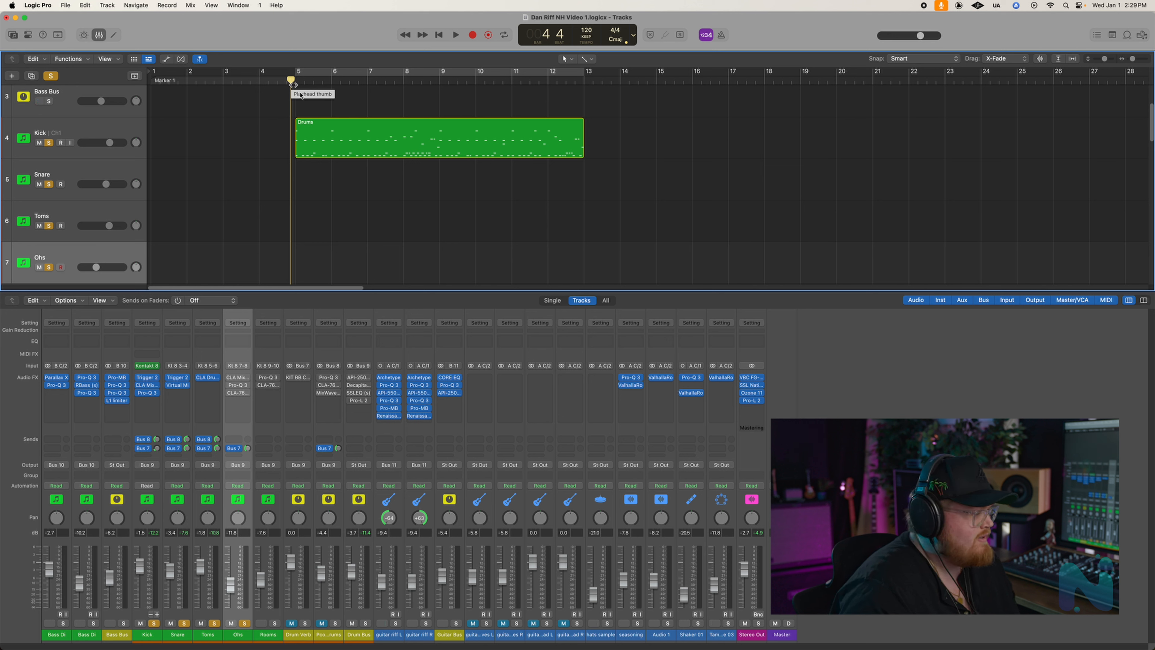
key("space")
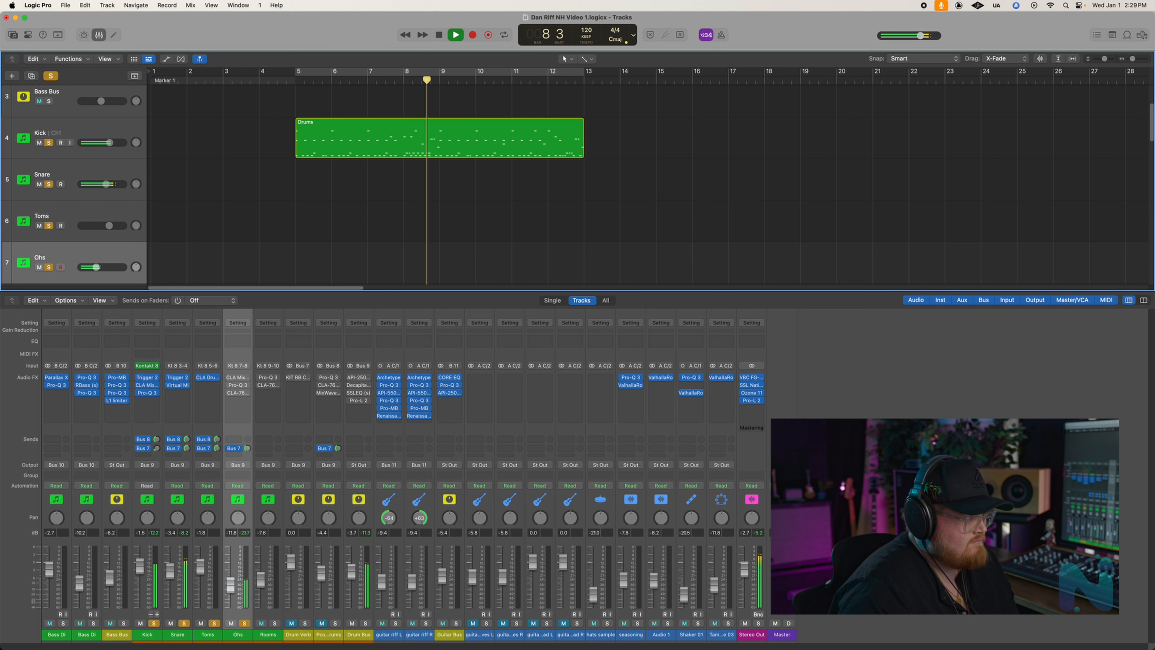
key("space")
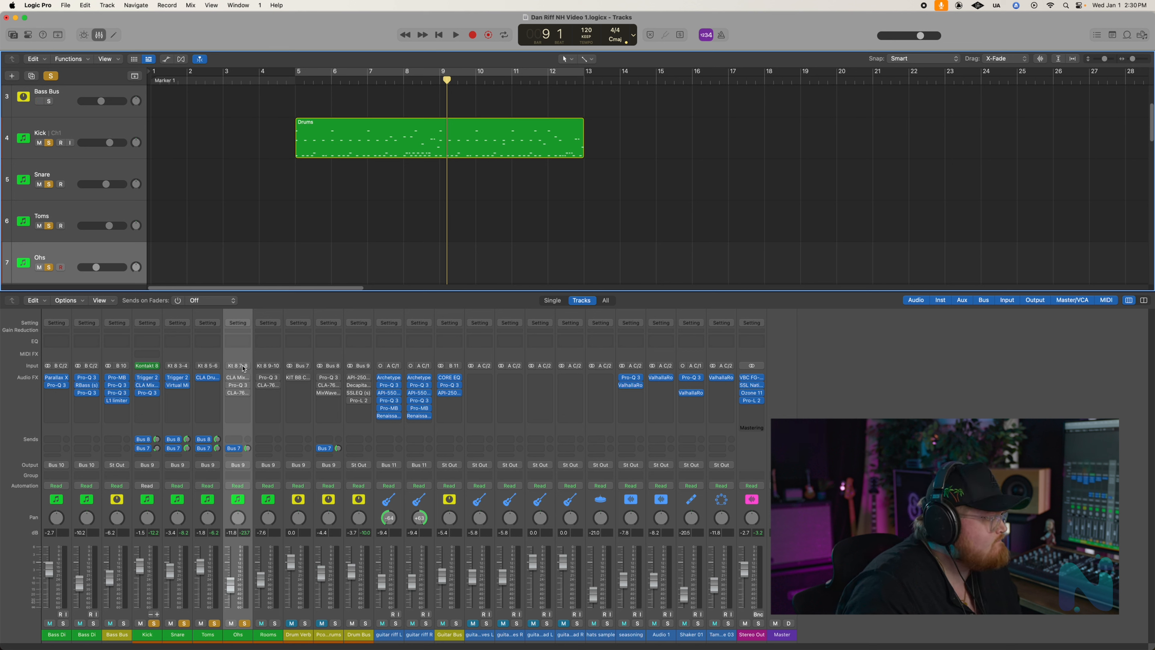
- Open and enable CLA MixHub Lite on the Ohs channel, and examine its Abbey Road Plates insert
left_click(241, 378)
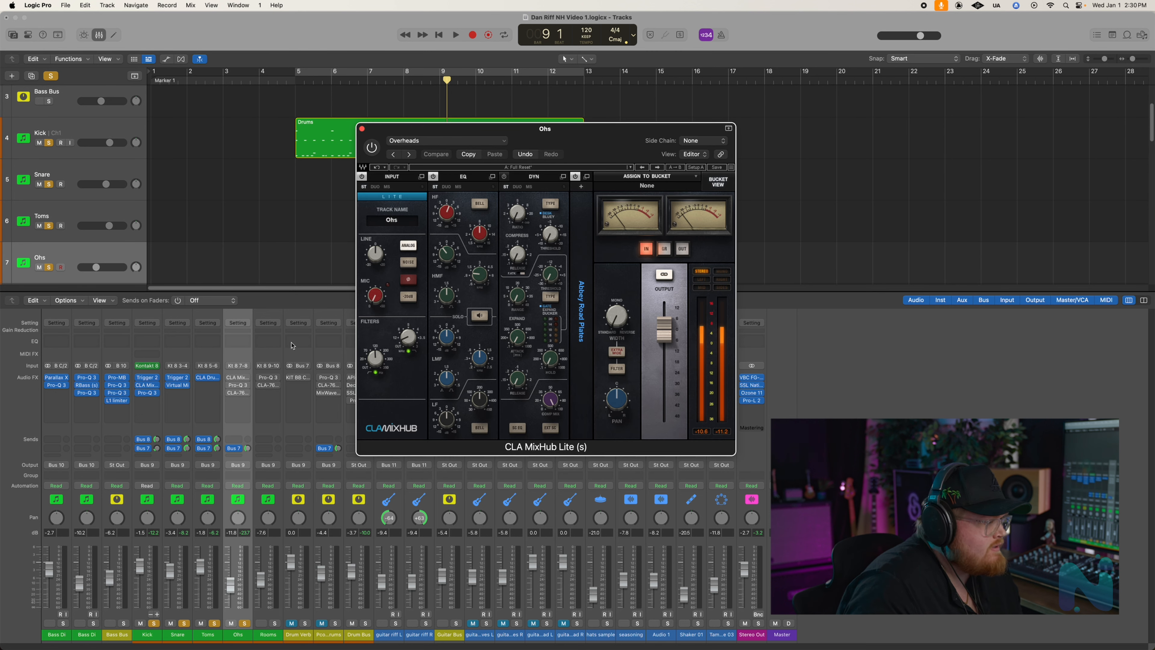
left_click_drag(550, 129, 575, 156)
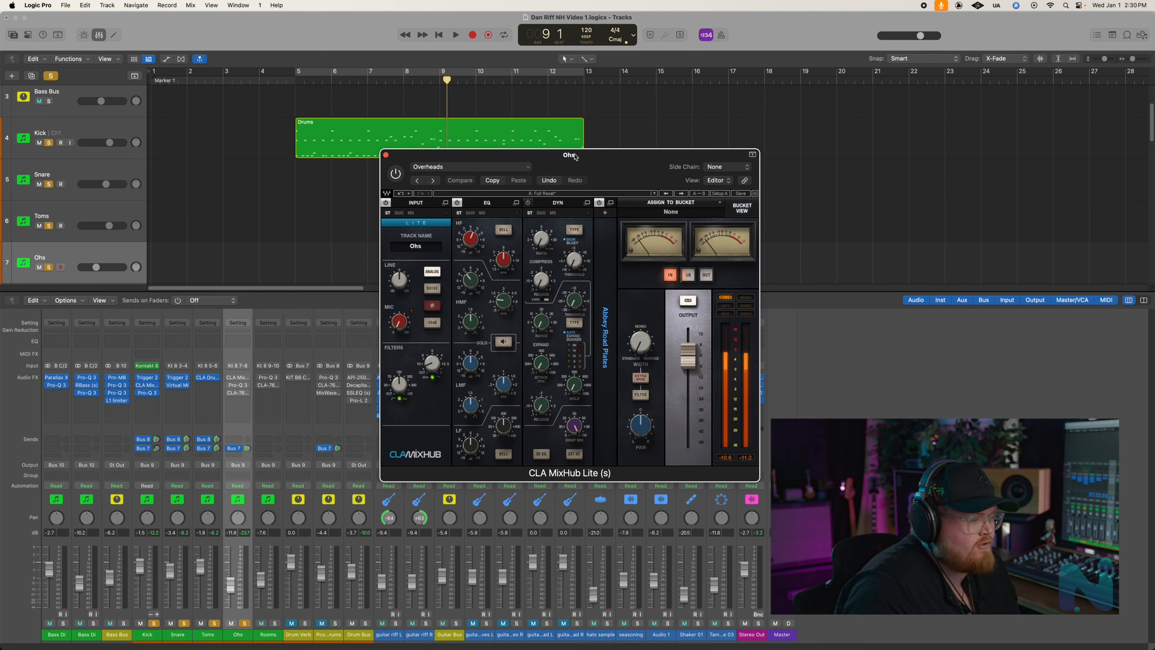
left_click(396, 174)
left_click_drag(590, 160, 591, 170)
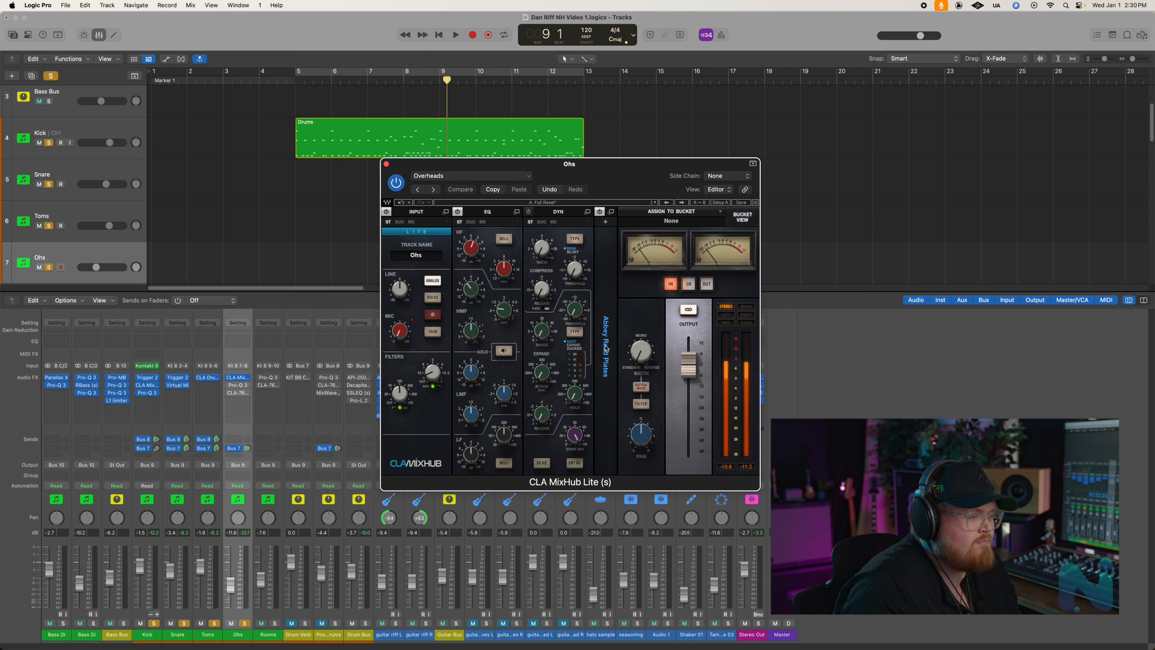
left_click(606, 349)
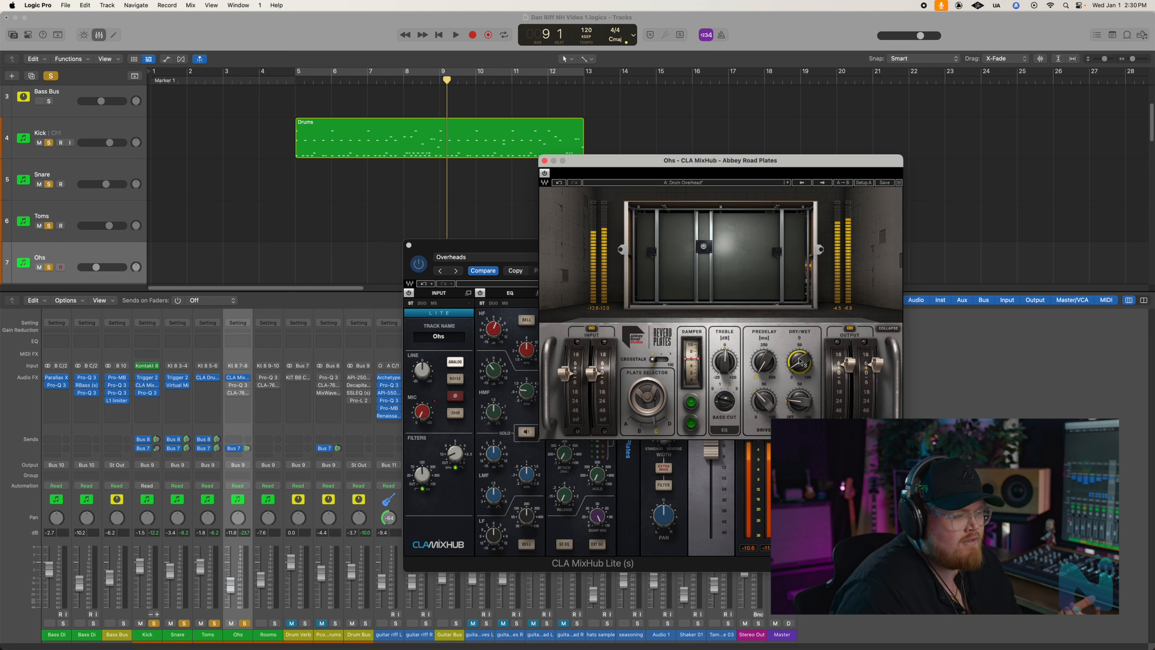
left_click(544, 161)
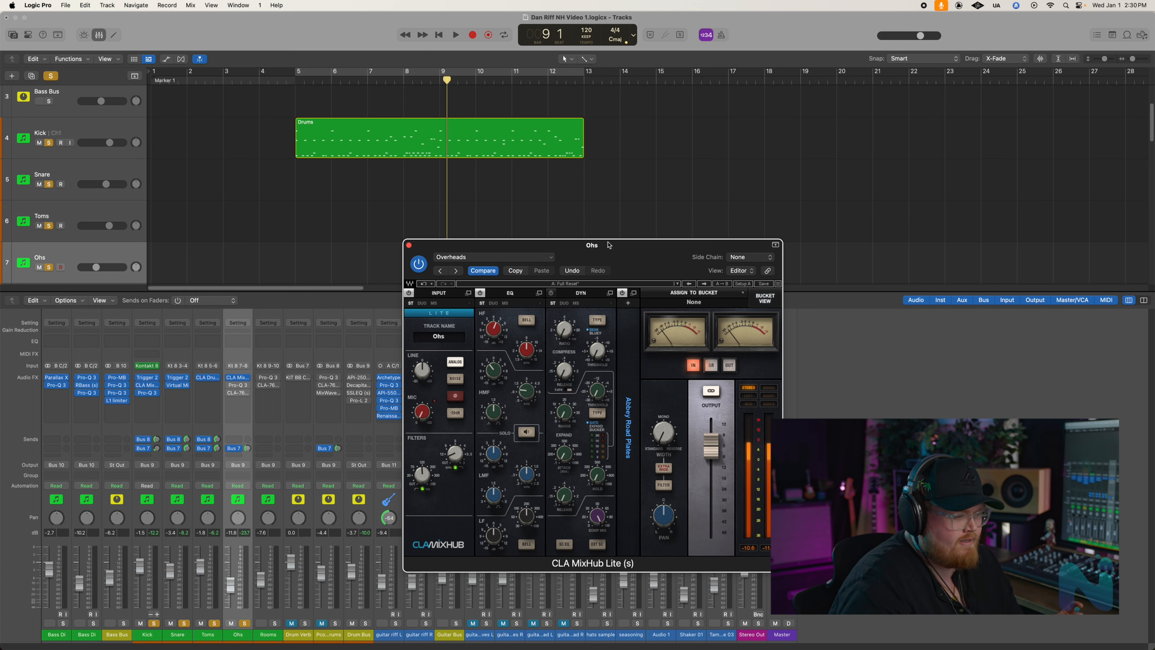
- Play back the soloed drums from bar 5 to hear CLA MixHub Lite on the overheads, and close the plug-in
left_click_drag(609, 245, 739, 225)
key("space")
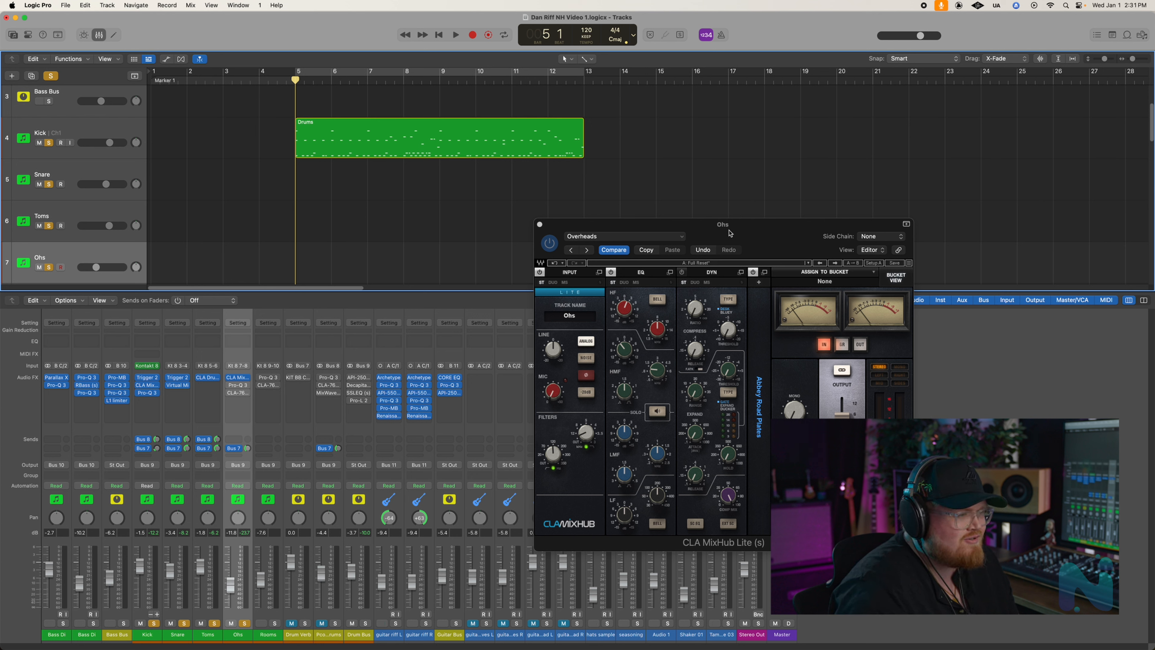
left_click_drag(729, 233, 839, 280)
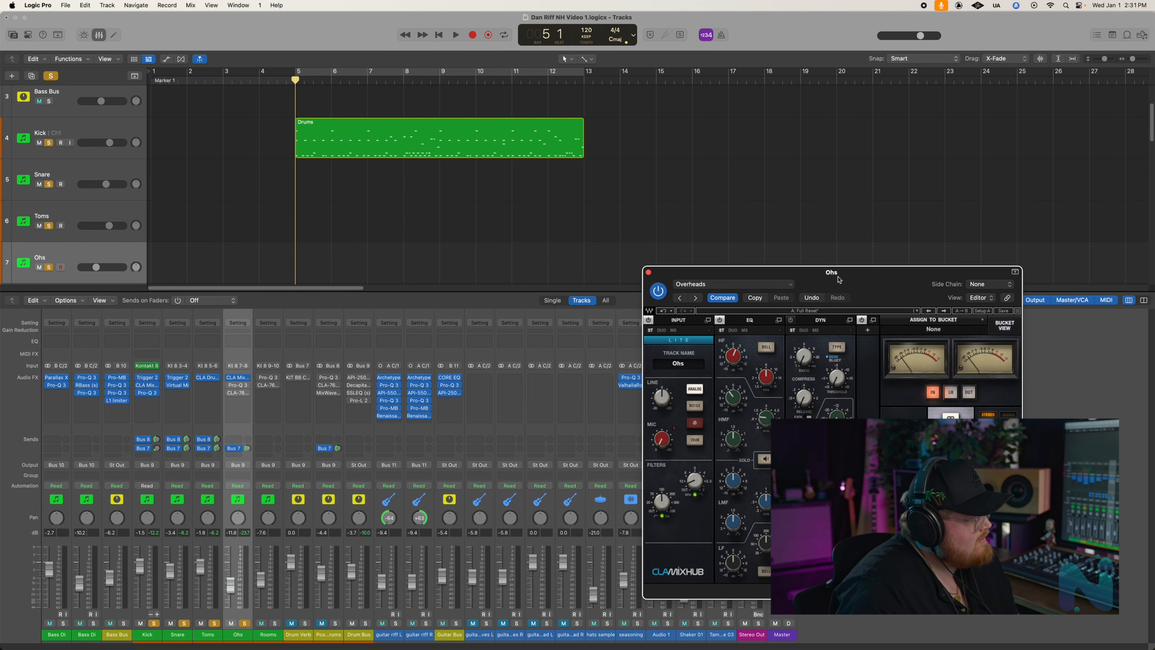
key("space")
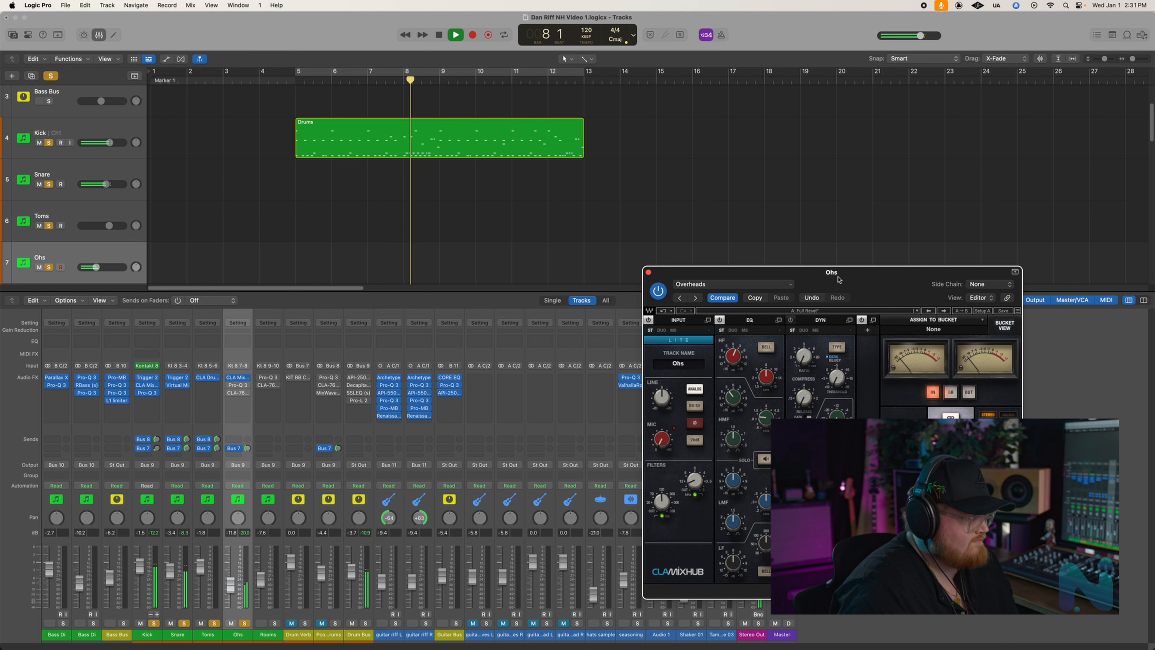
key("space")
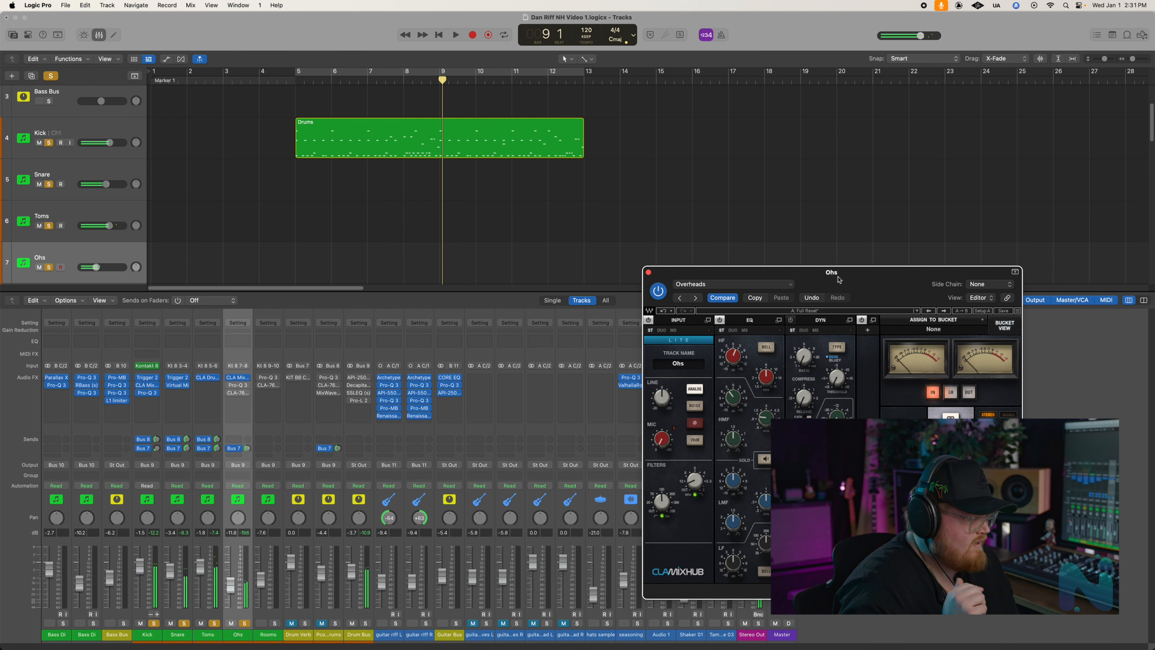
left_click(648, 273)
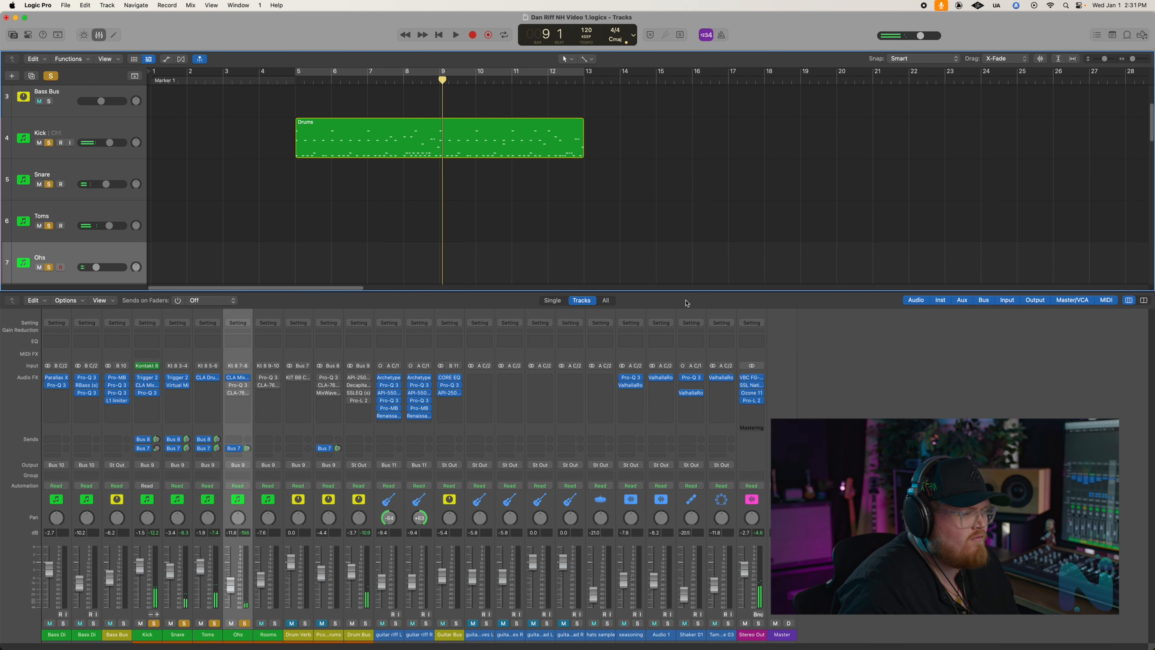
- Open and enable Pro-Q 3 on the Ohs channel, placing its window clear of the drum region to examine the EQ curve
left_click(235, 387)
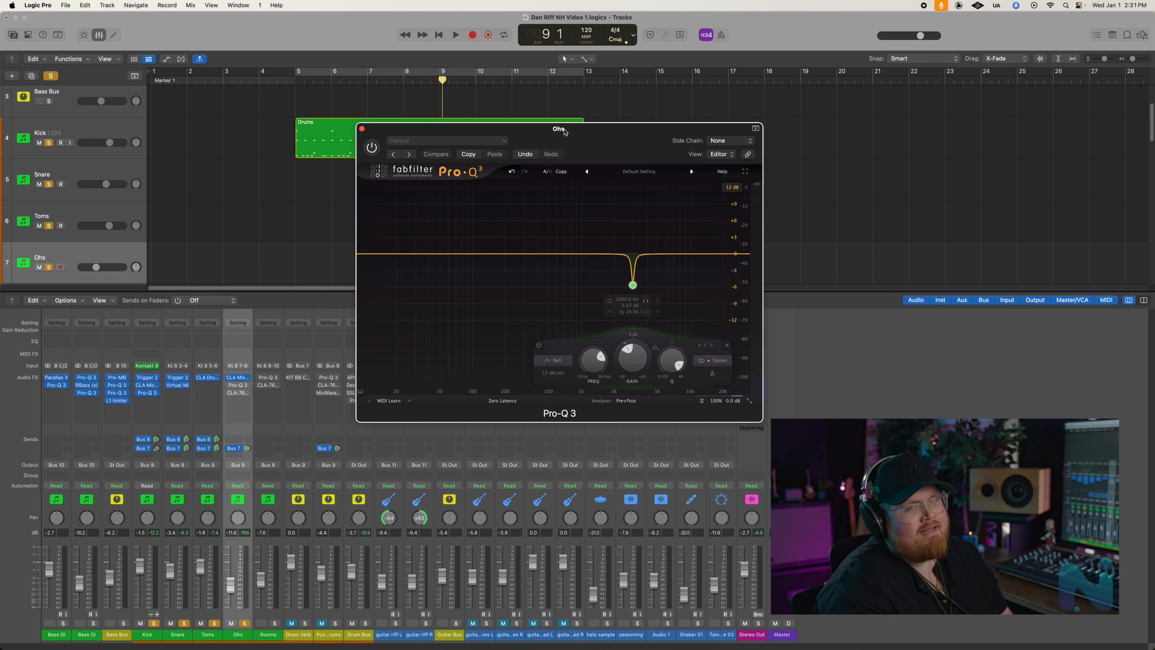
left_click_drag(564, 132, 745, 187)
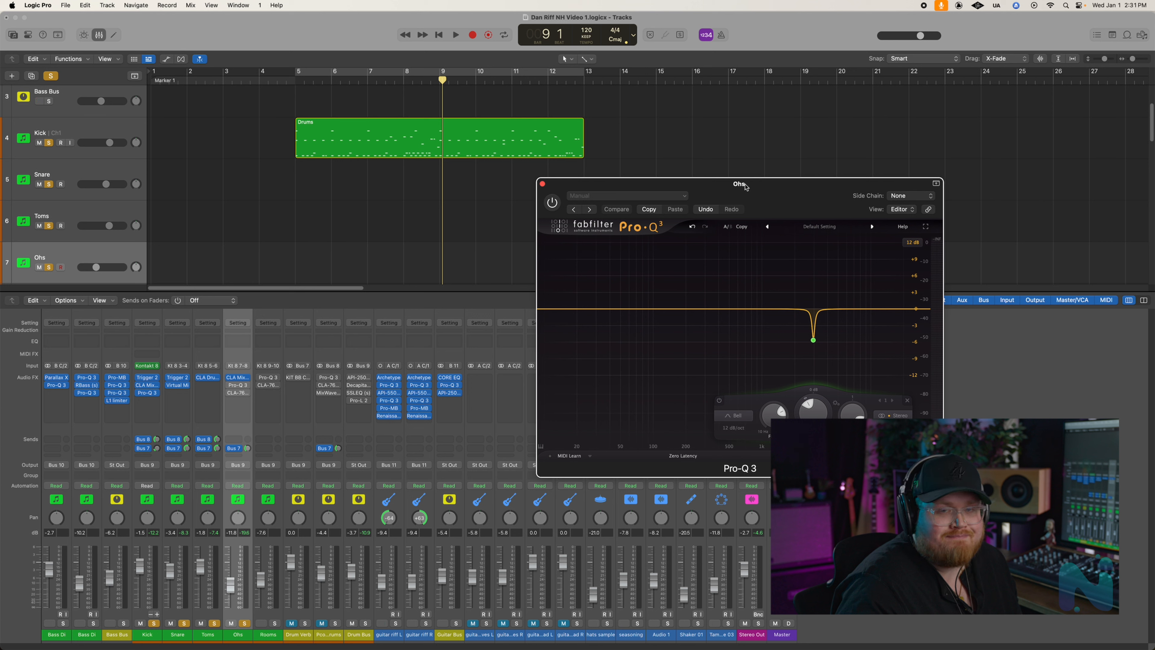
left_click(551, 202)
left_click_drag(729, 190, 787, 98)
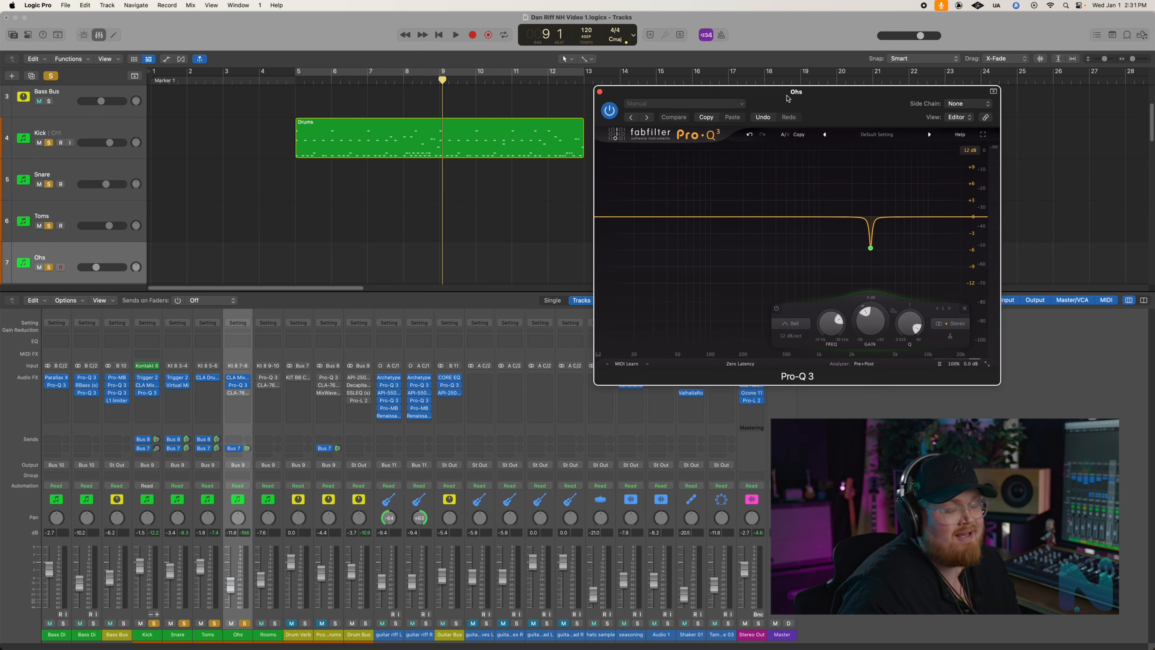
left_click_drag(787, 99, 779, 99)
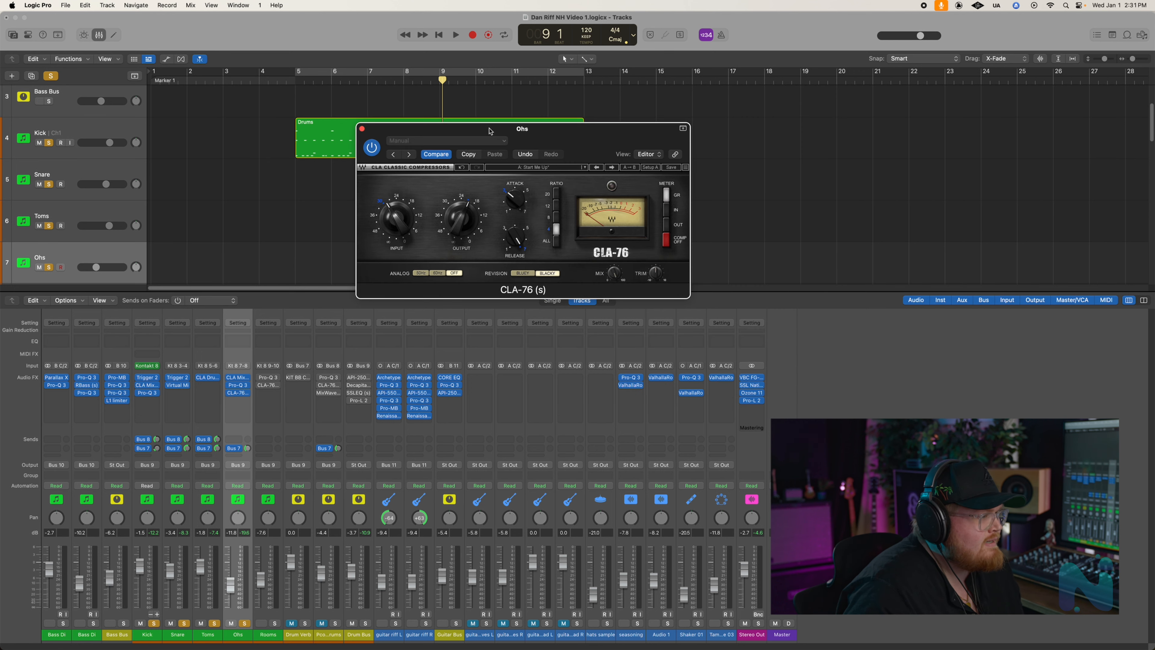
- Open and enable CLA-76 on the Ohs channel, and audition the soloed drums from bar 4 beat 3
left_click_drag(509, 129, 877, 95)
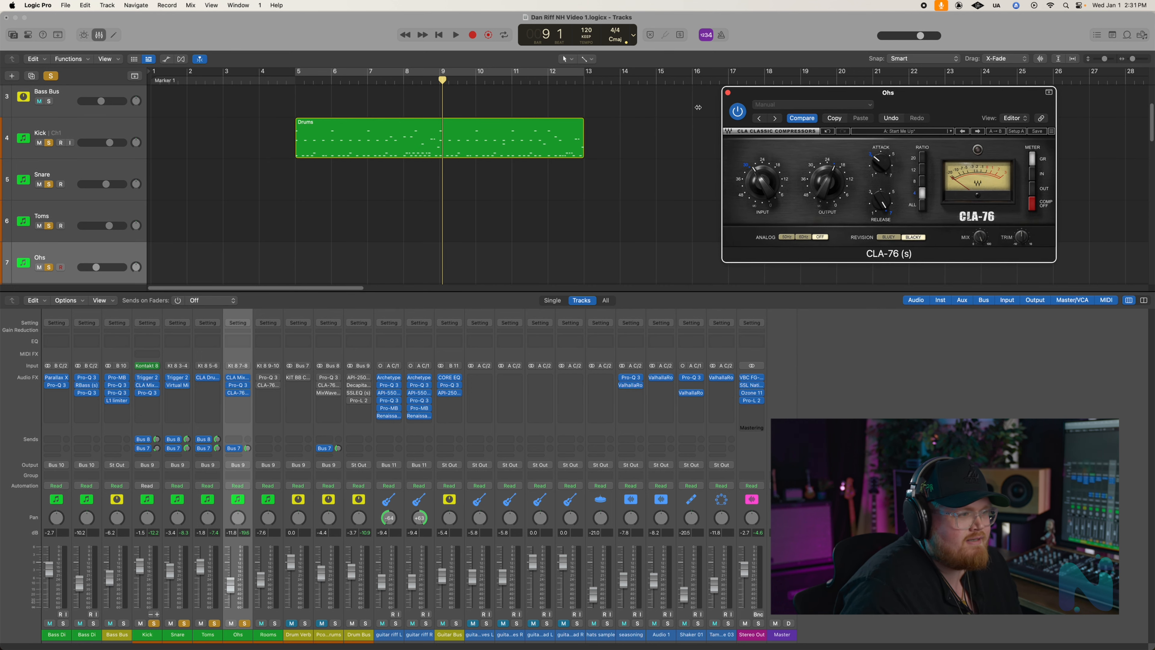
left_click_drag(321, 85, 282, 83)
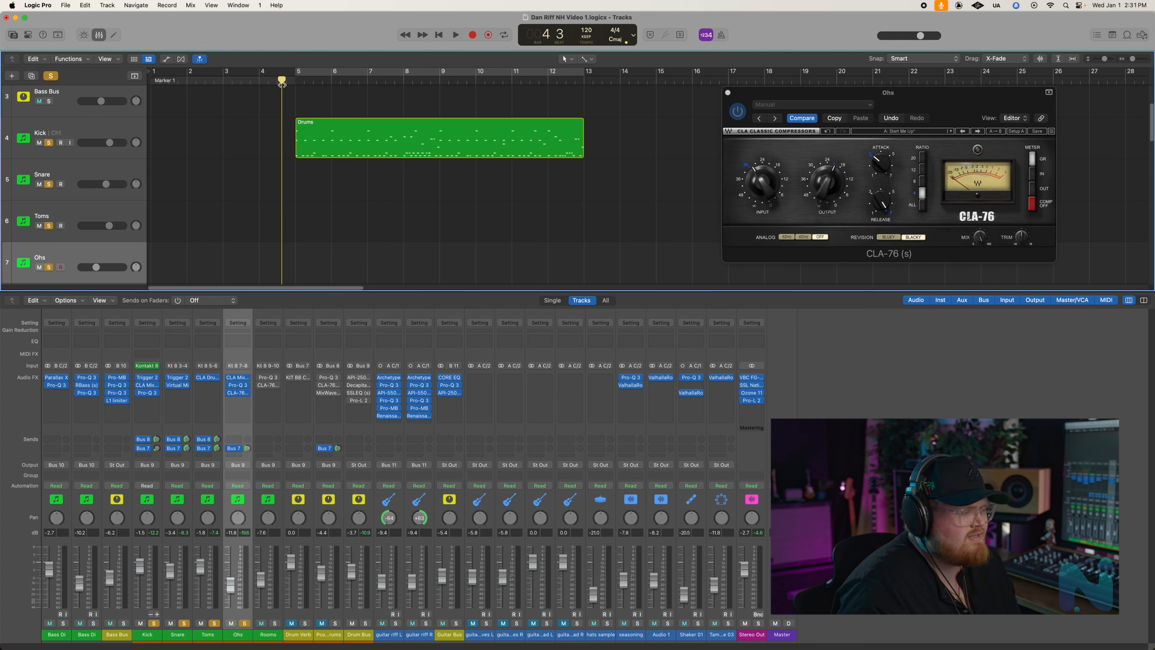
key("space")
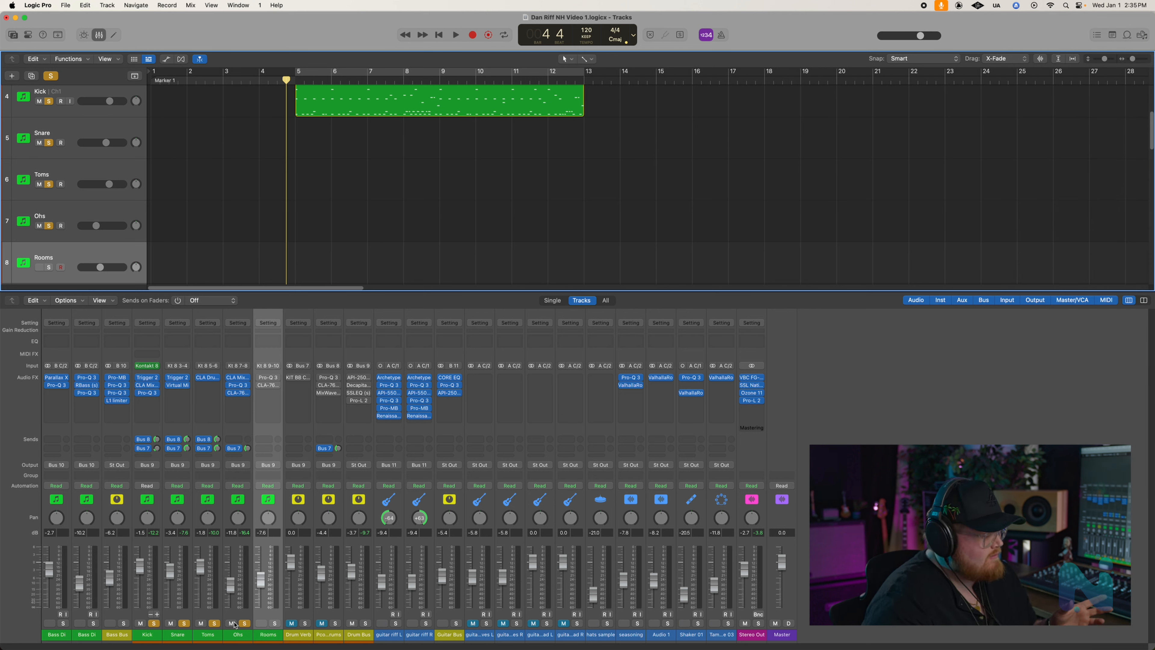
- Clear the solos on the other drum channels, solo only Rooms, and play it back from just before bar 5
left_click(245, 624)
left_click(156, 623)
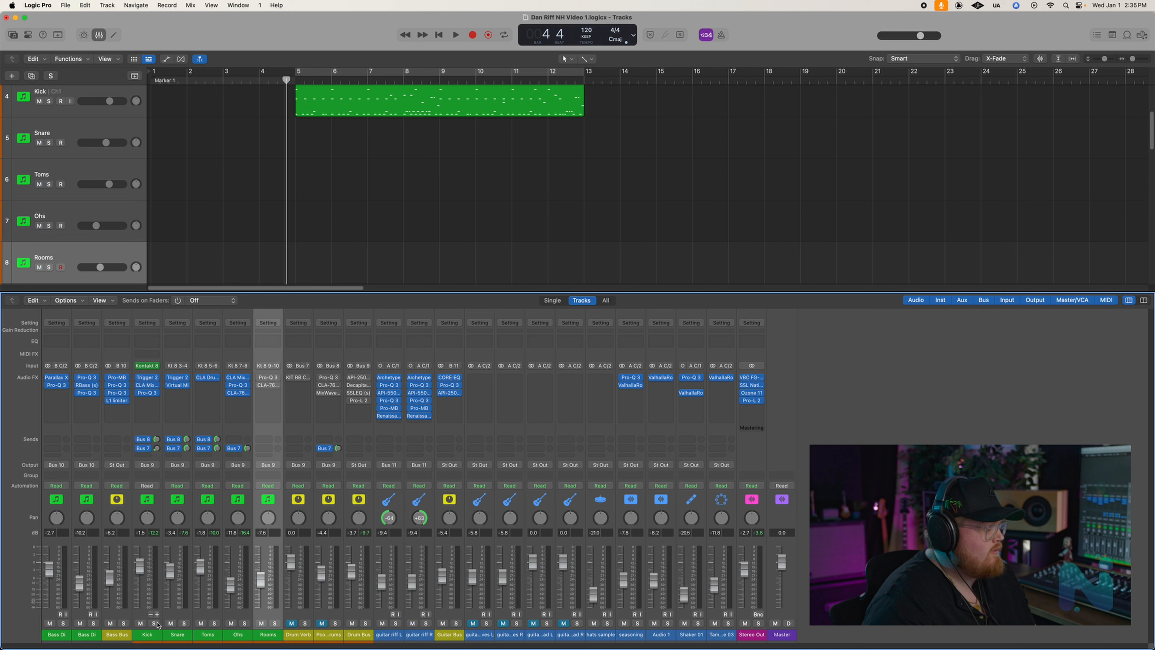
left_click(276, 623)
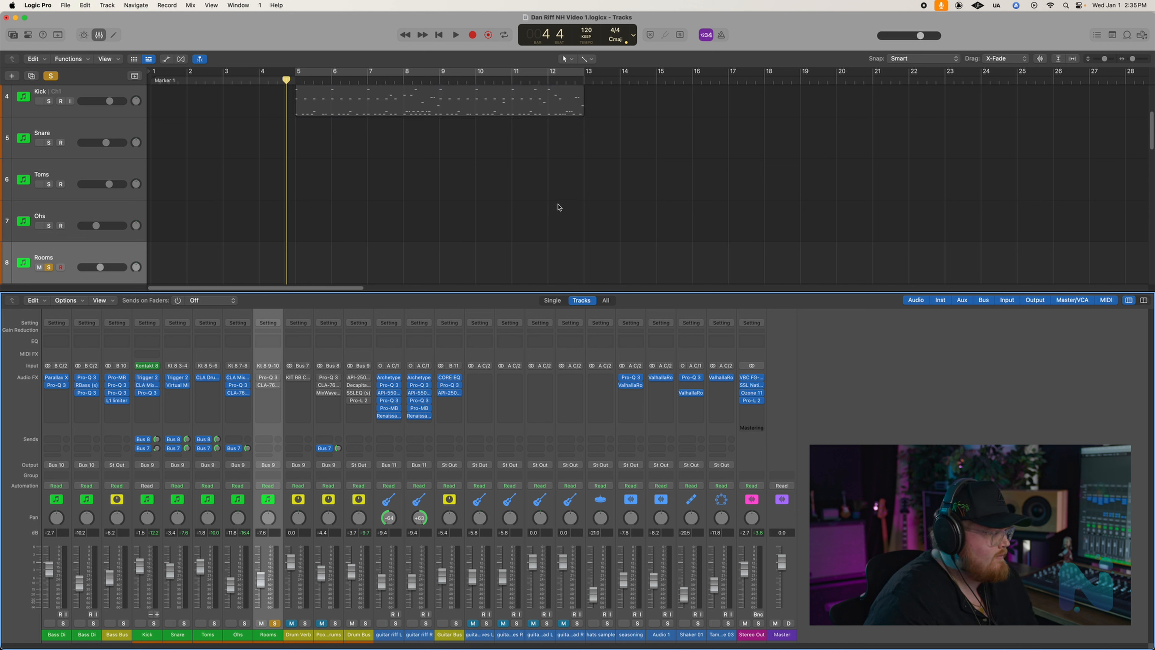
left_click_drag(287, 81, 284, 81)
key("space")
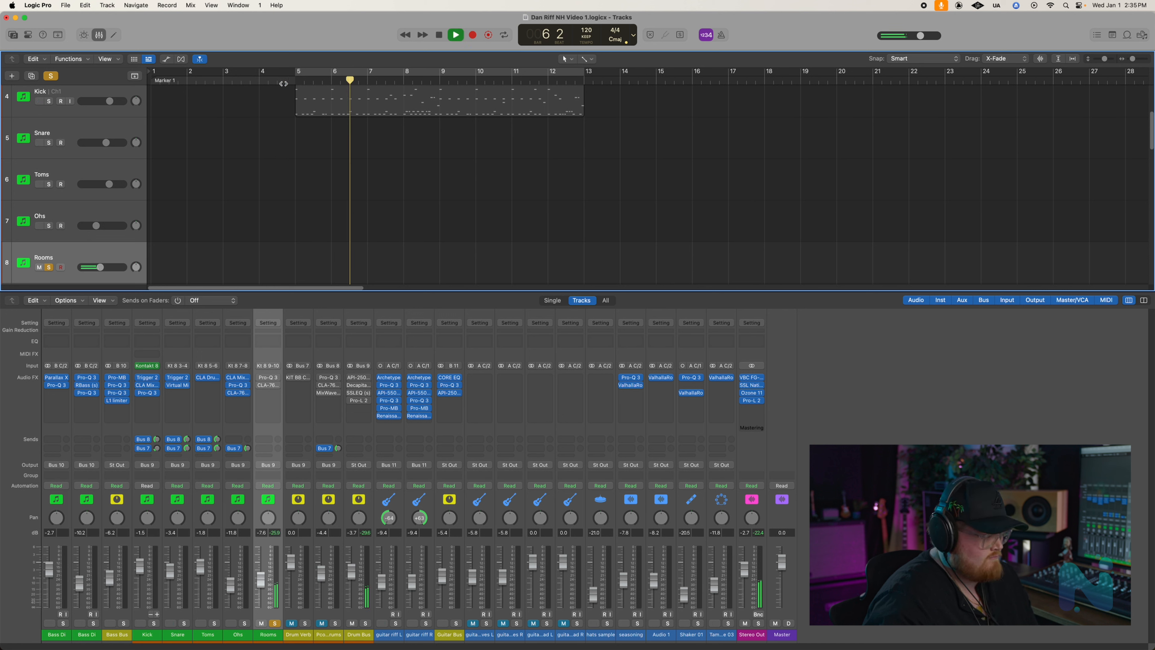
key("space")
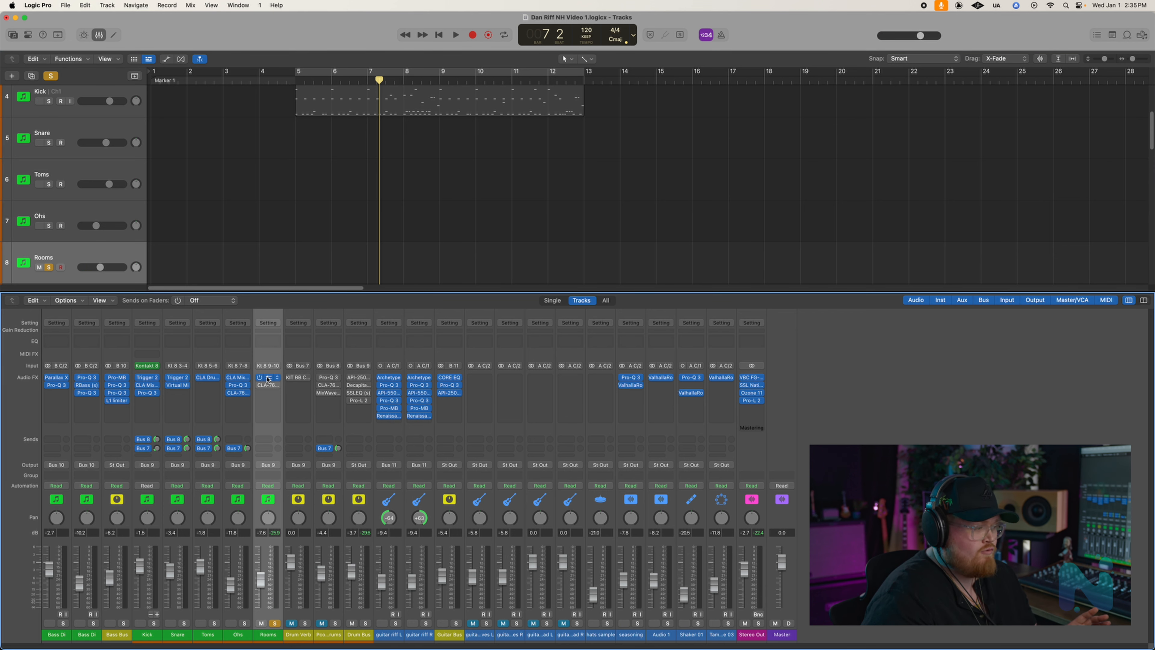
- Open and enable Pro-Q 3 on the Rooms channel, examine its EQ bands, close it, and audition the rooms from just before bar 5
left_click(269, 379)
left_click_drag(561, 130, 727, 117)
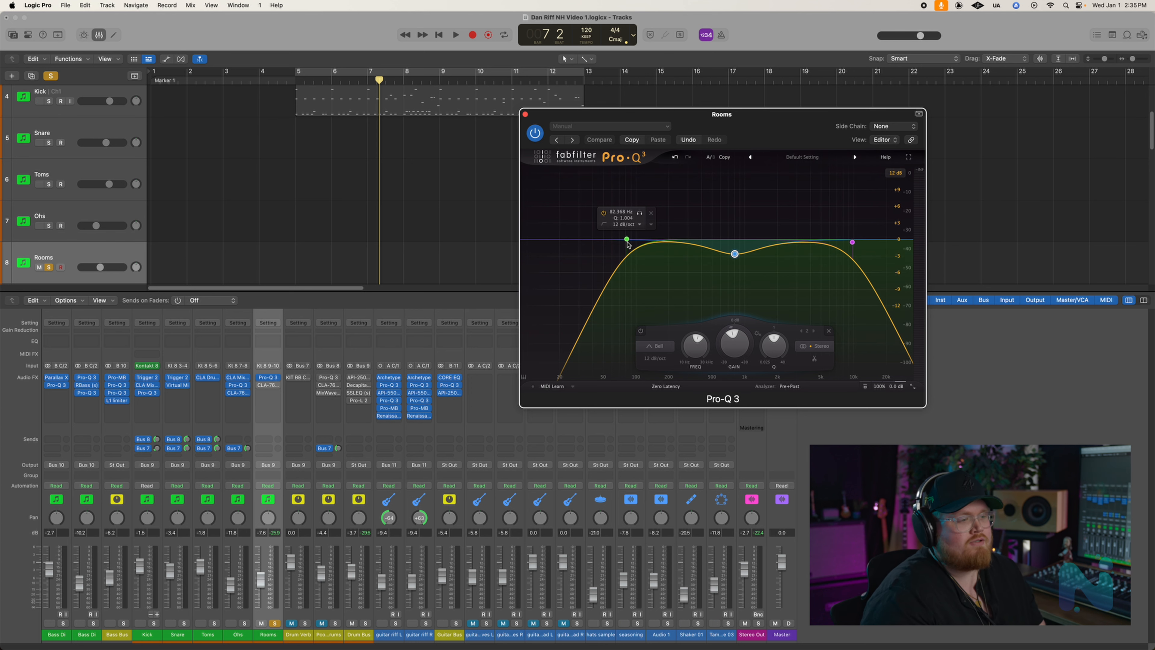
left_click(525, 113)
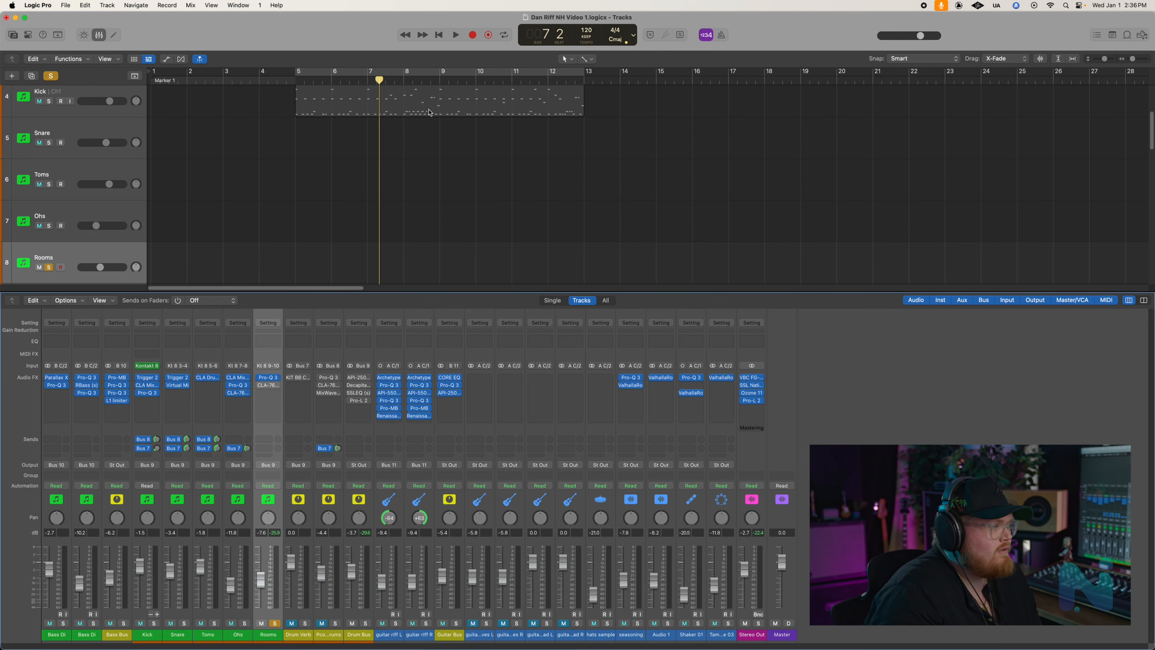
left_click(288, 84)
key("space")
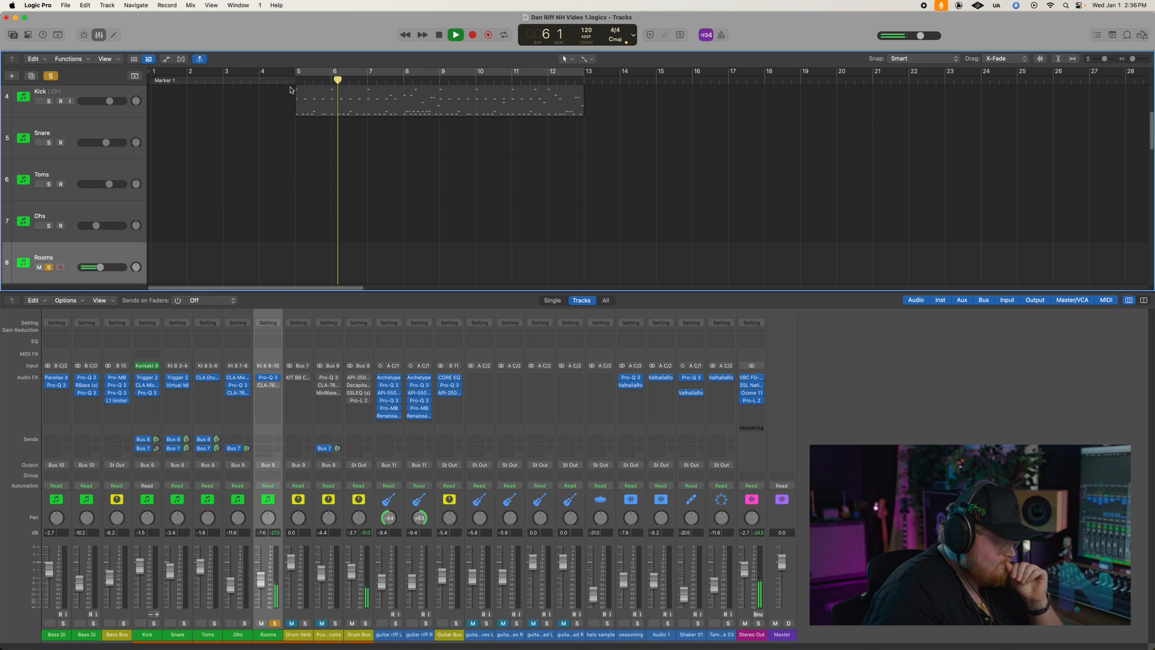
key("space")
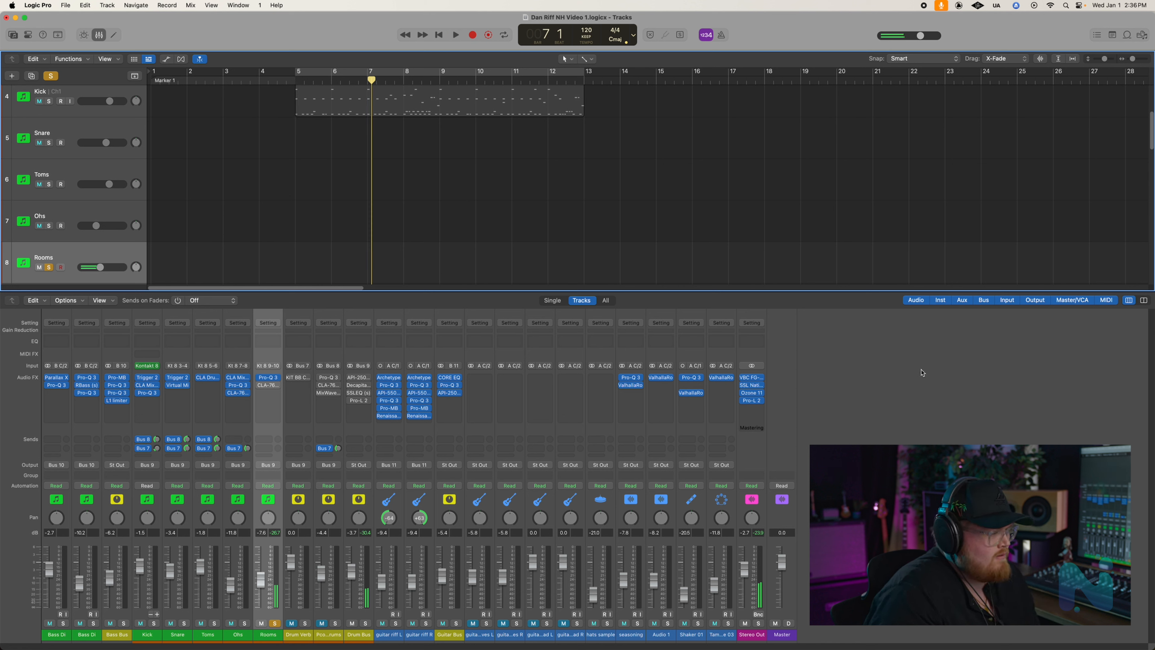
- Open and enable CLA-76 on the Rooms channel, and audition the soloed rooms from just before bar 5
left_click(268, 385)
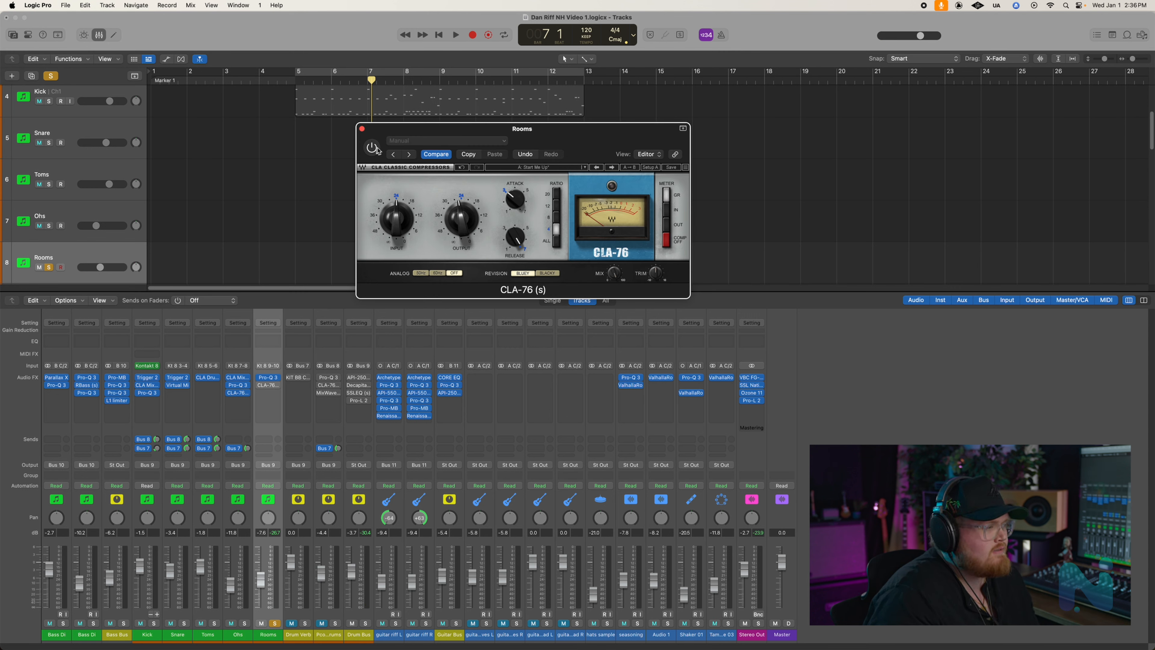
left_click_drag(520, 130, 574, 144)
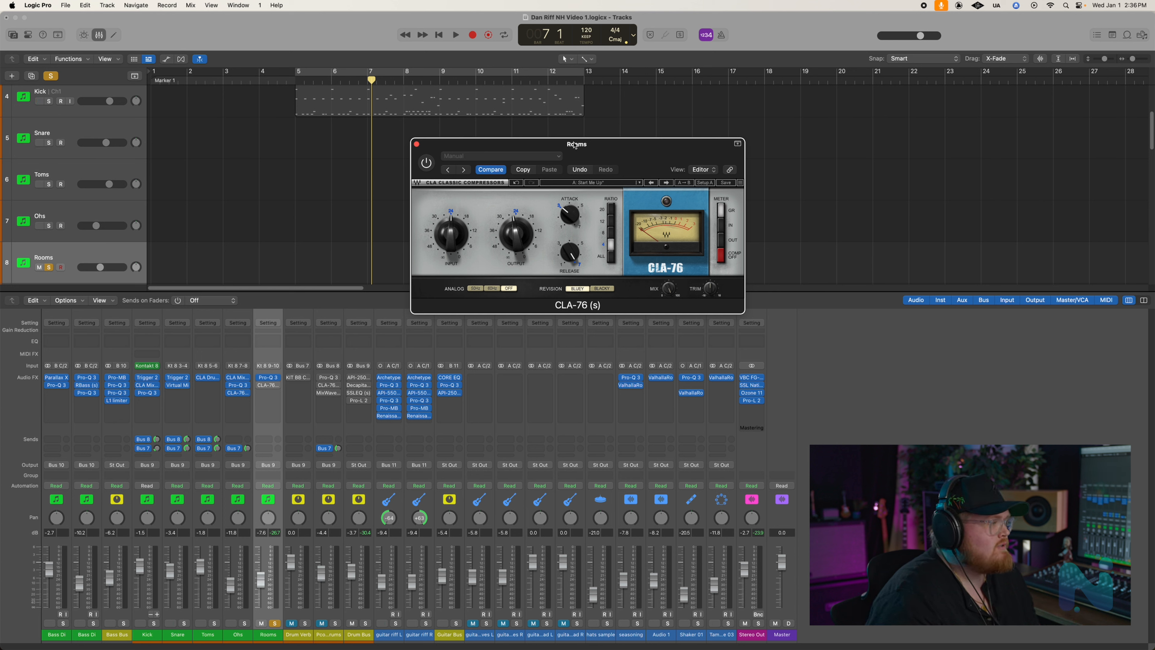
left_click(278, 84)
key("space")
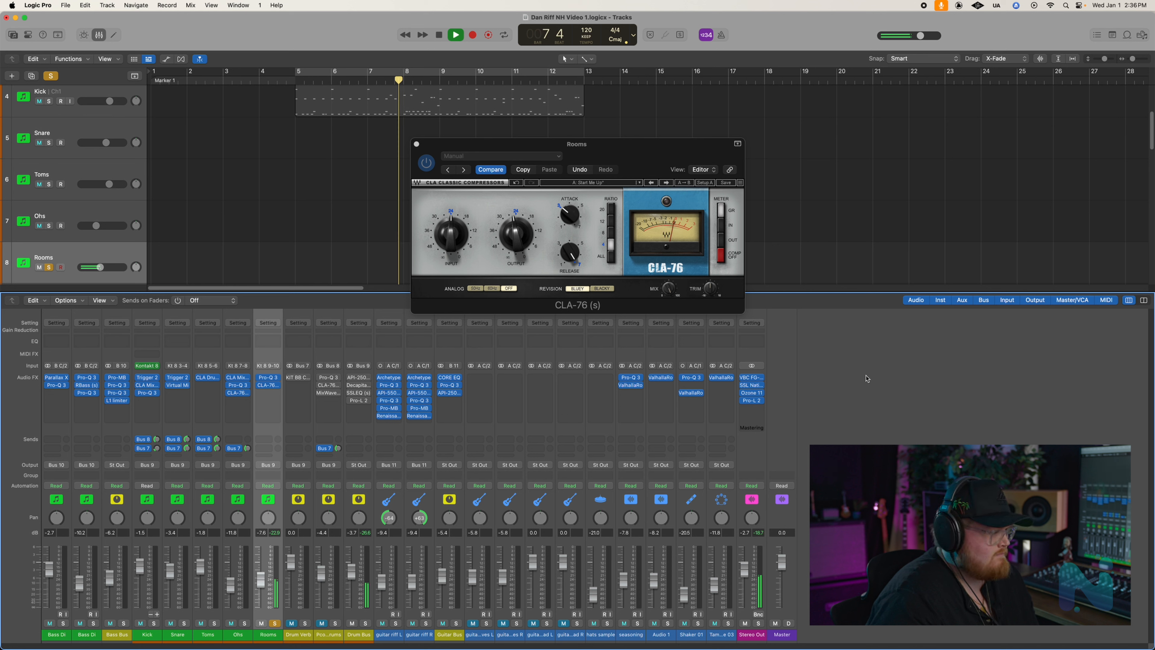
key("space")
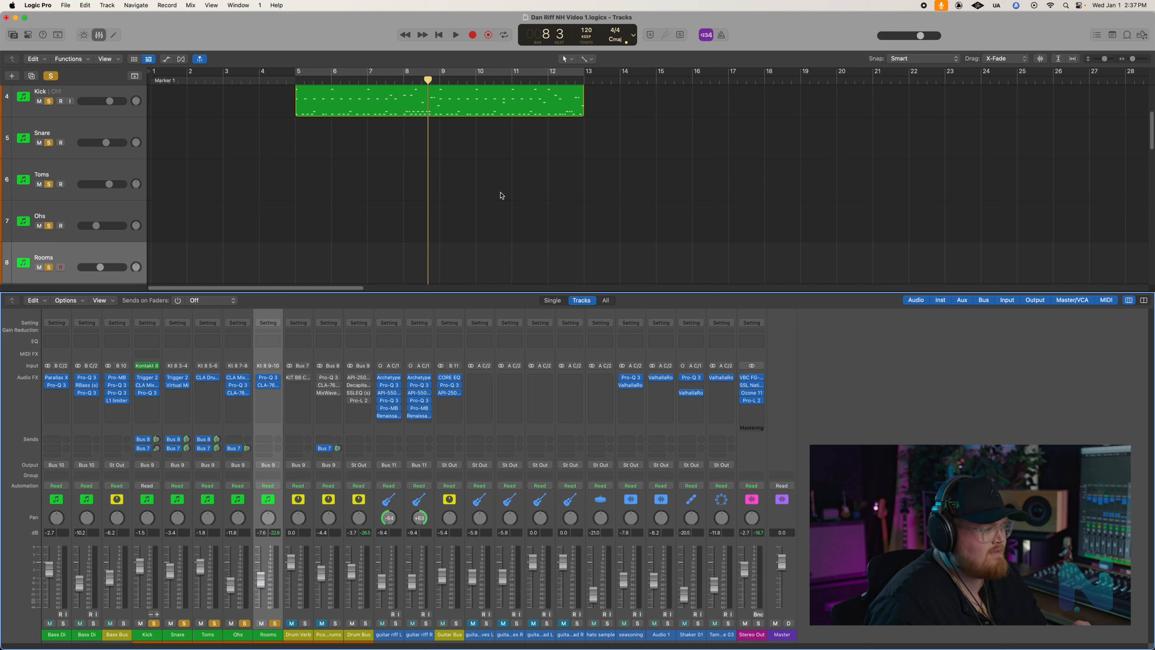
- Play back the Kick, Snare, Toms, Ohs and Rooms channels soloed together from just before bar 5
scroll(293, 191, "up", 3)
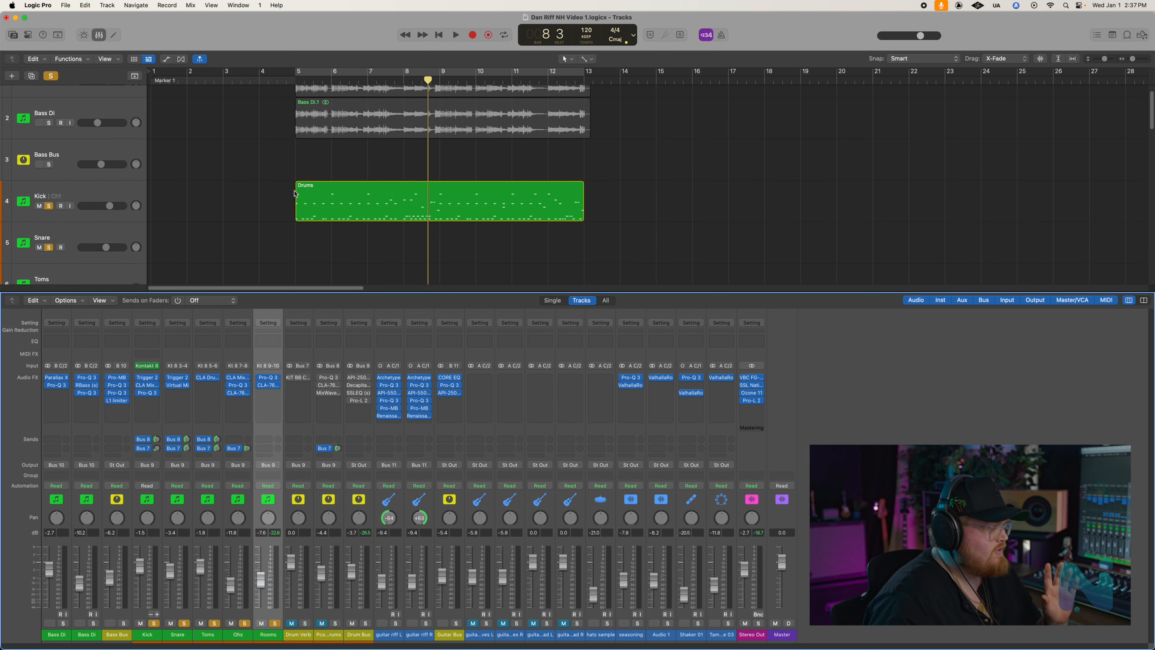
scroll(314, 203, "down", 3)
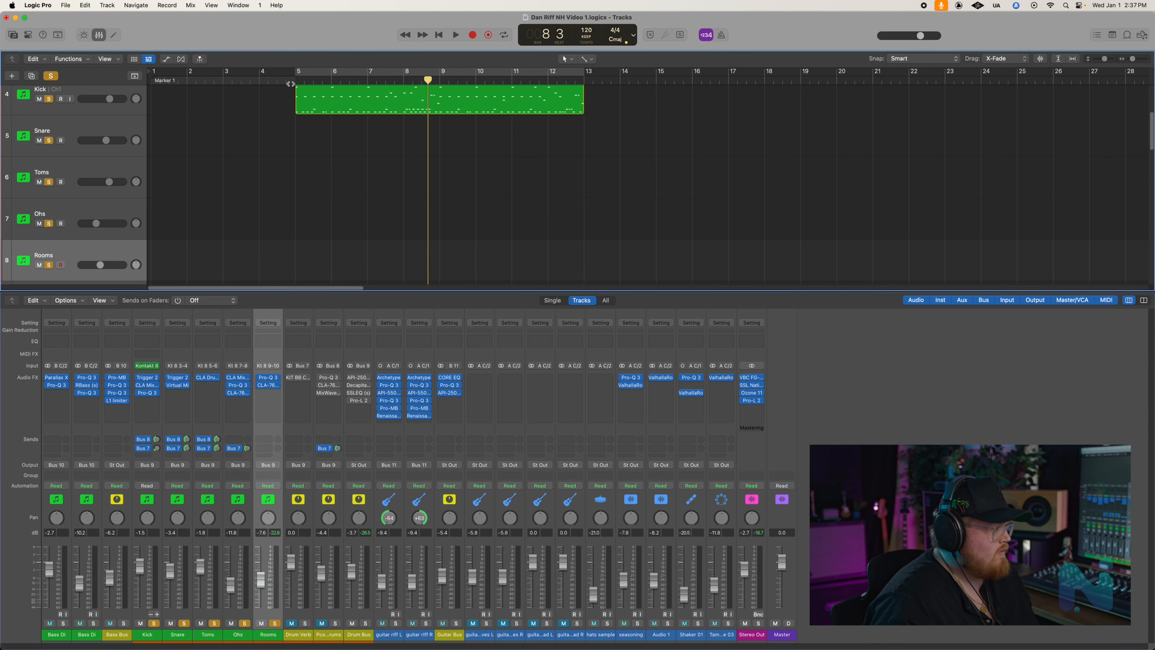
left_click_drag(290, 83, 284, 82)
key("space")
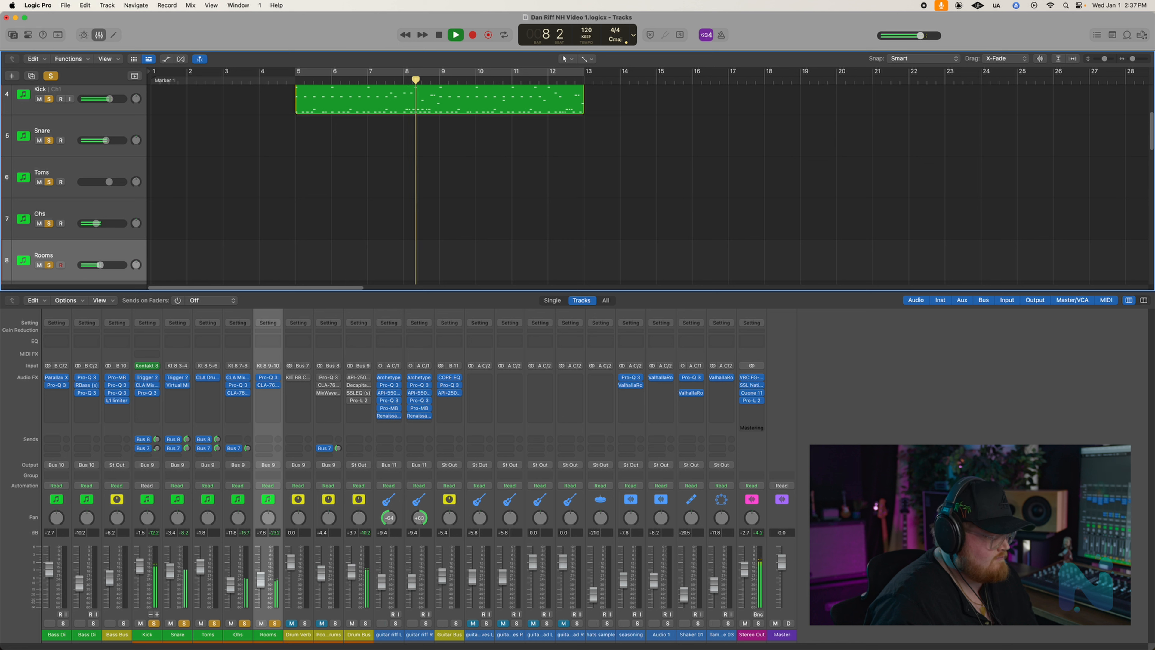
key("space")
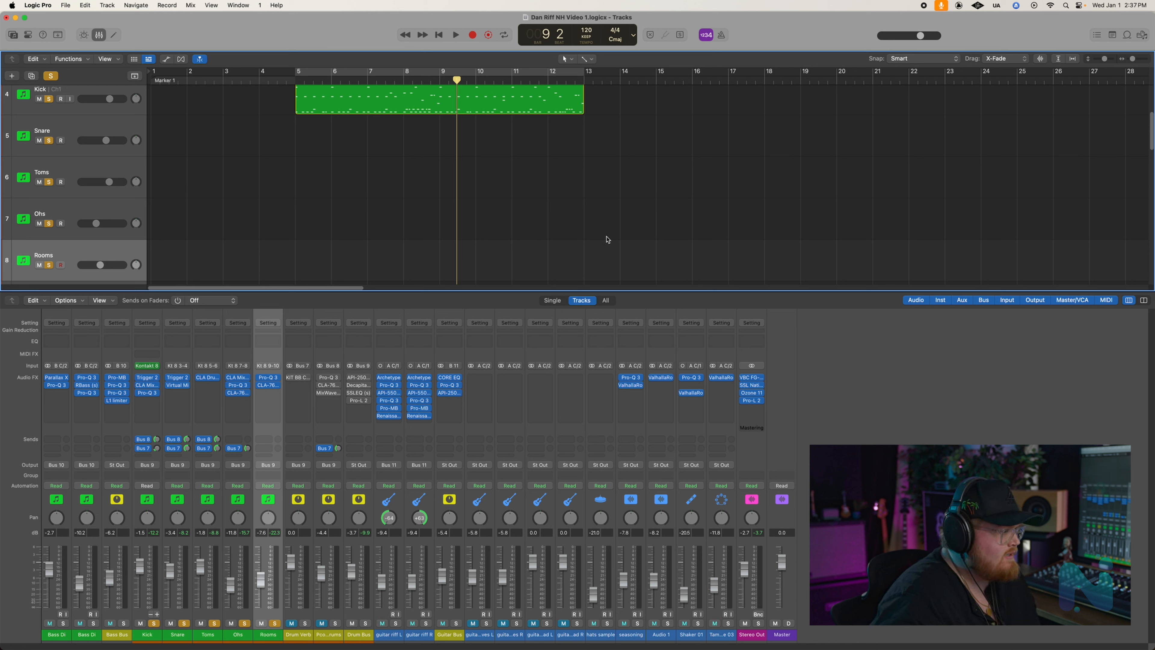
- Return the playhead to bar 5, unmute Pcomp Drums, and open its Pro-Q 3 to examine the EQ curve before closing it
left_click(291, 82)
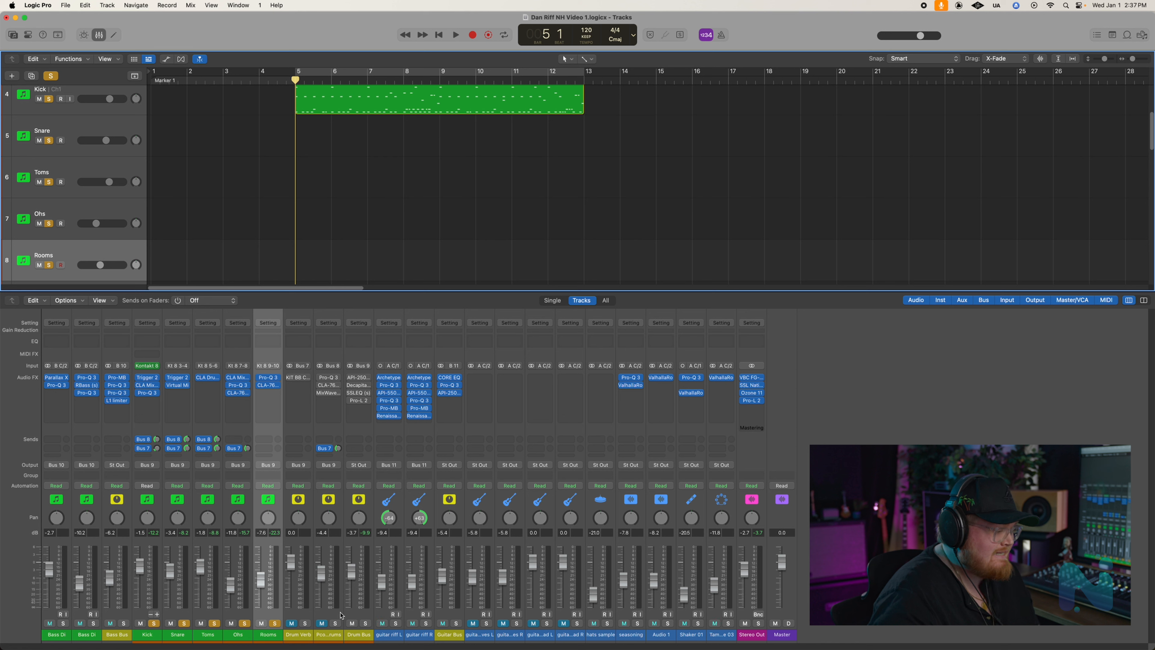
left_click(323, 624)
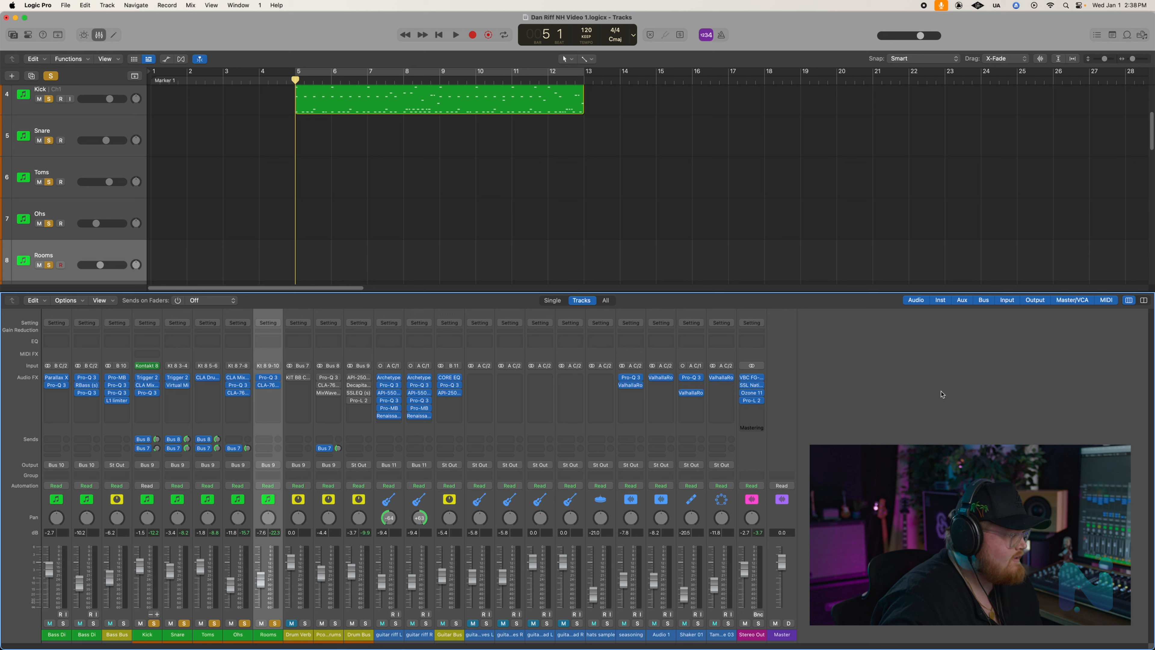
left_click(329, 380)
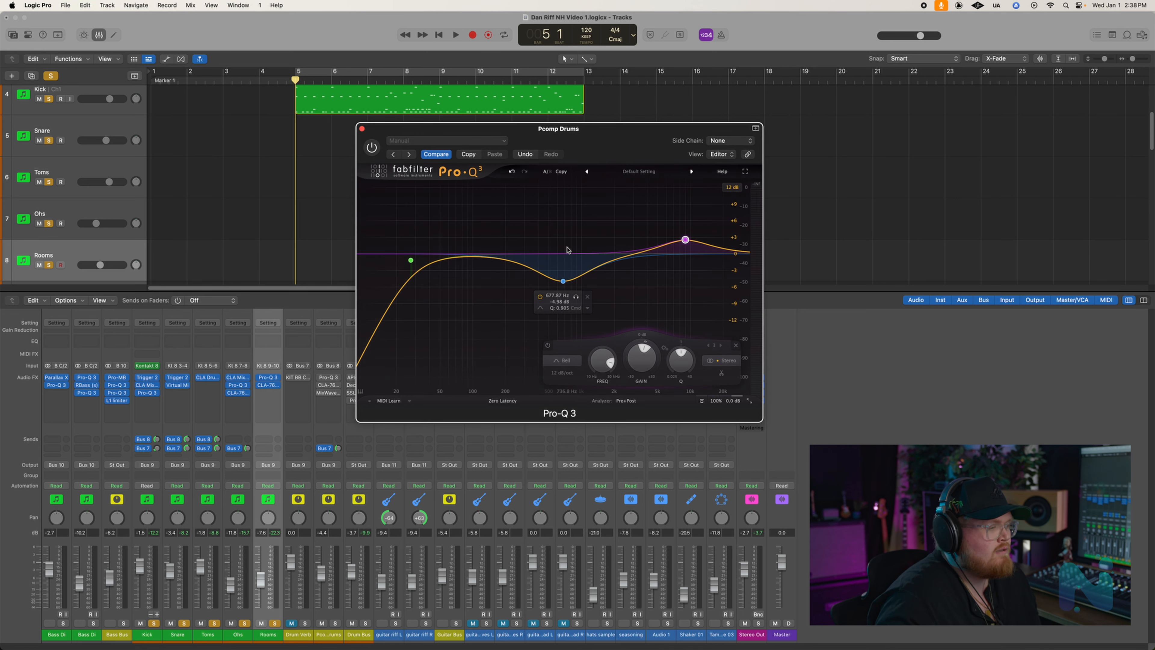
left_click_drag(581, 129, 773, 121)
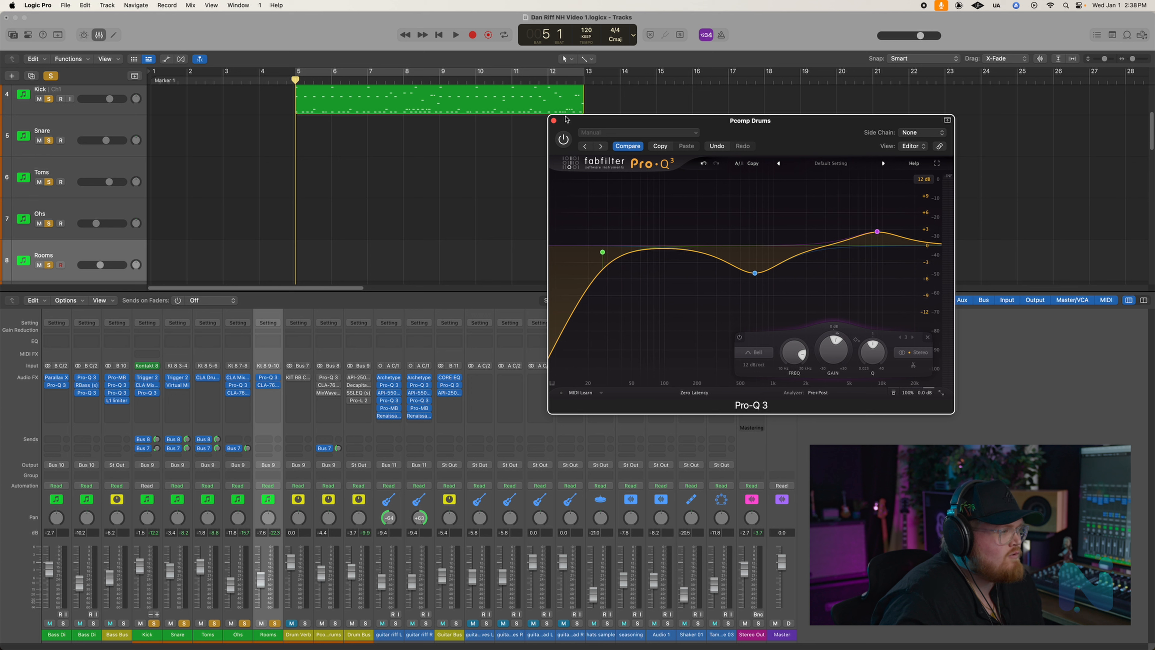
left_click(553, 121)
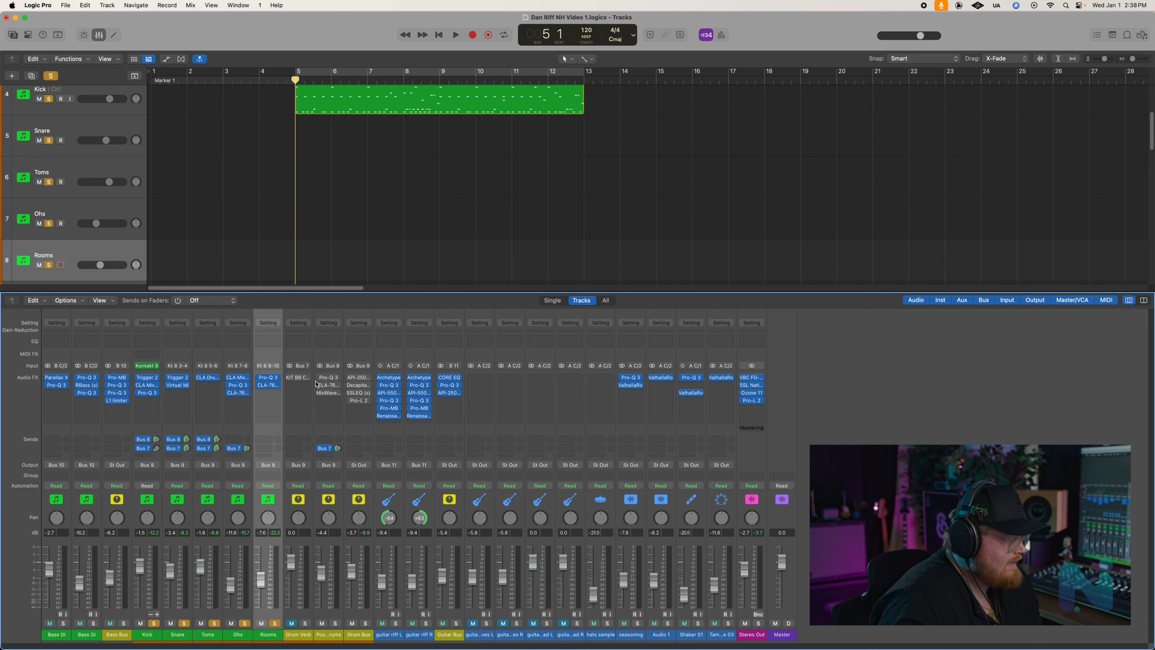
- Open CLA-76 on the Pcomp Drums channel, place its window clear of the drum region, and enable the compressor
left_click(327, 385)
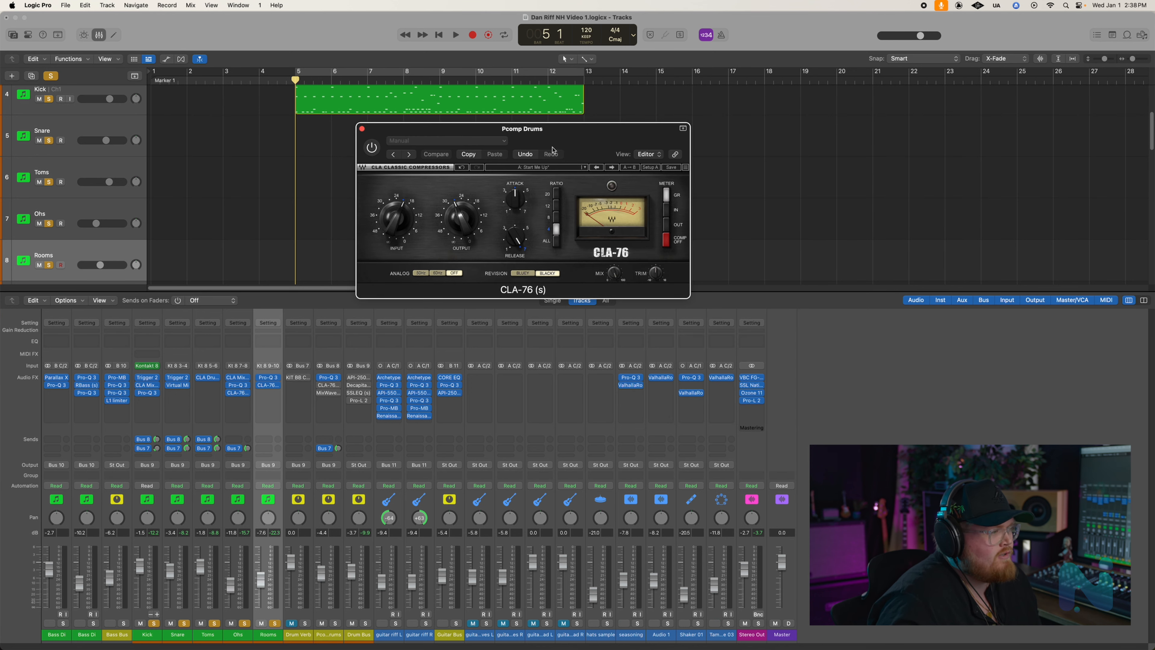
left_click_drag(537, 133, 646, 158)
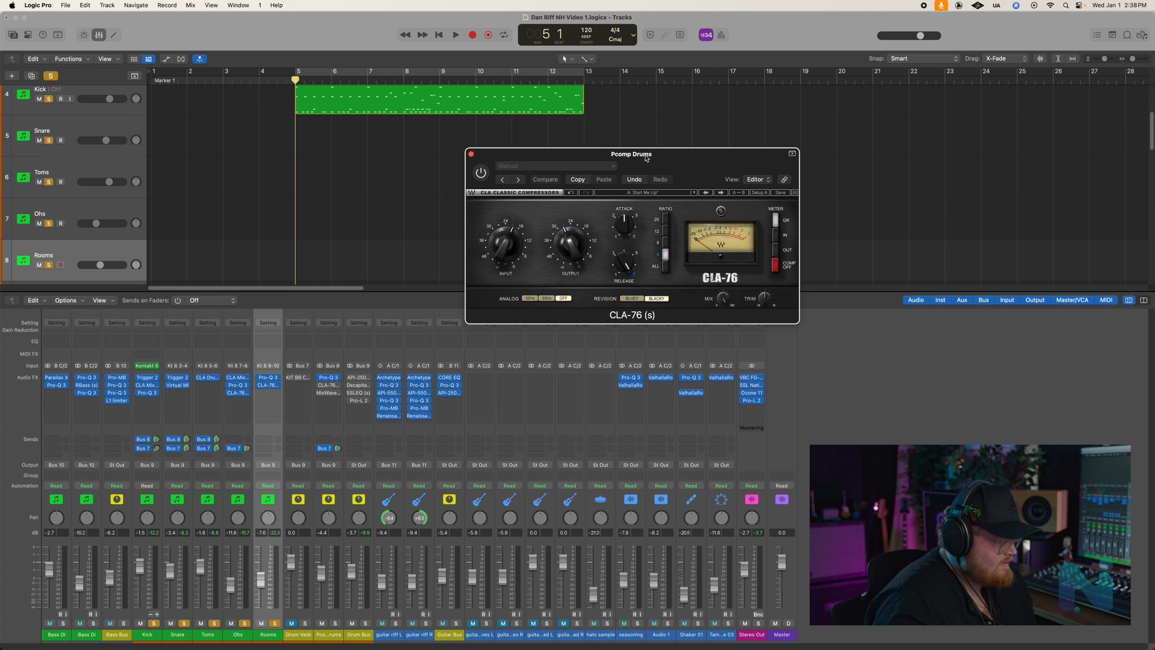
left_click_drag(646, 158, 787, 120)
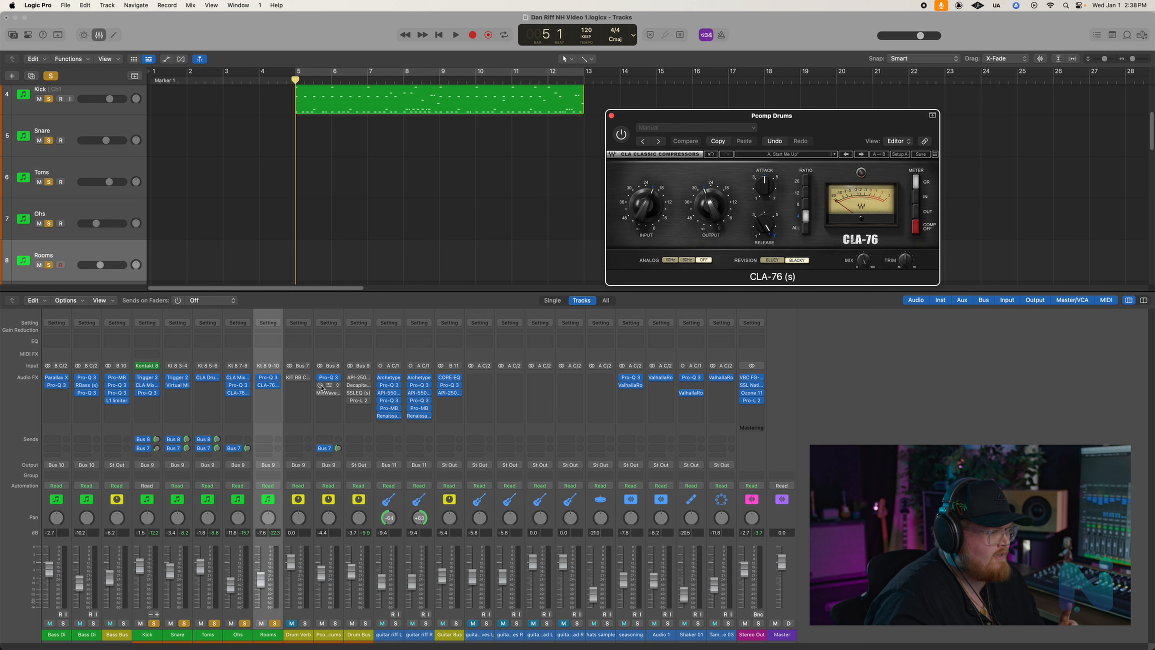
left_click(320, 385)
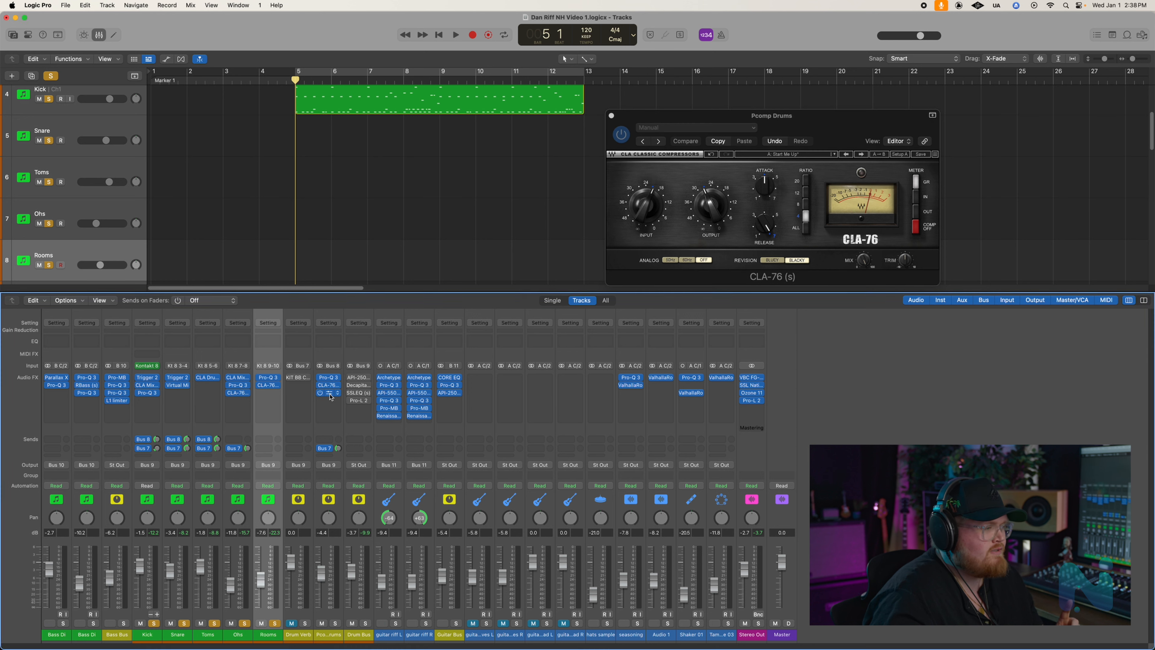
- Open MixWave Benson Germanium Boost on Pcomp Drums beside CLA-76, examine its settings, and close both plug-in windows
left_click(329, 394)
left_click_drag(490, 131, 481, 154)
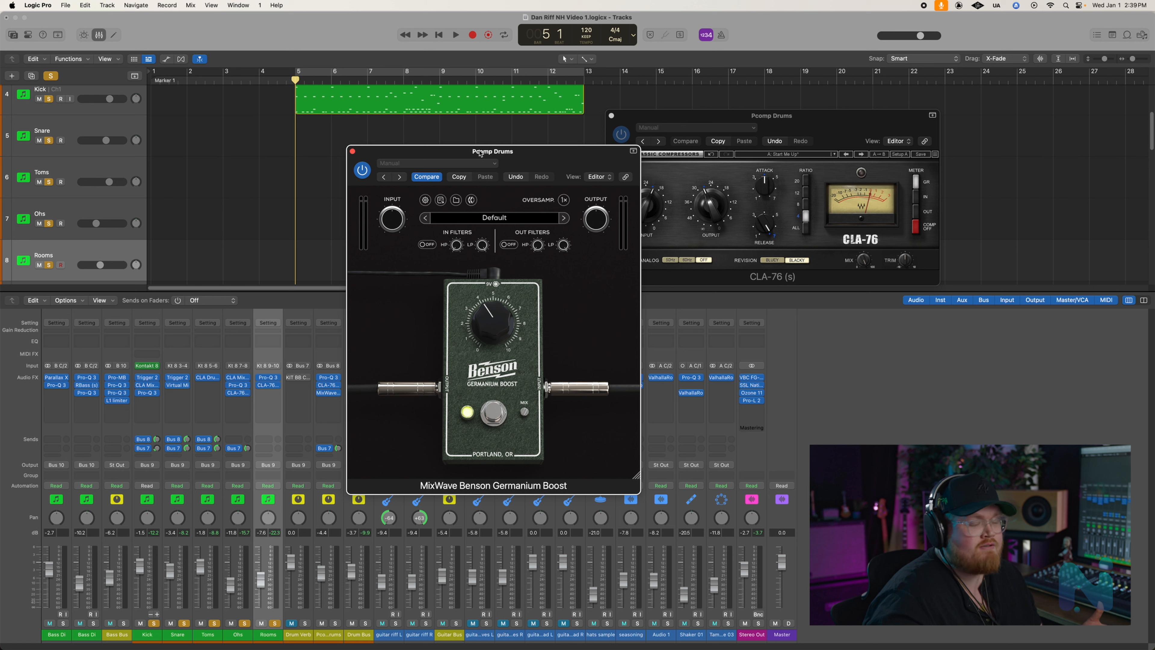
left_click_drag(480, 154, 445, 118)
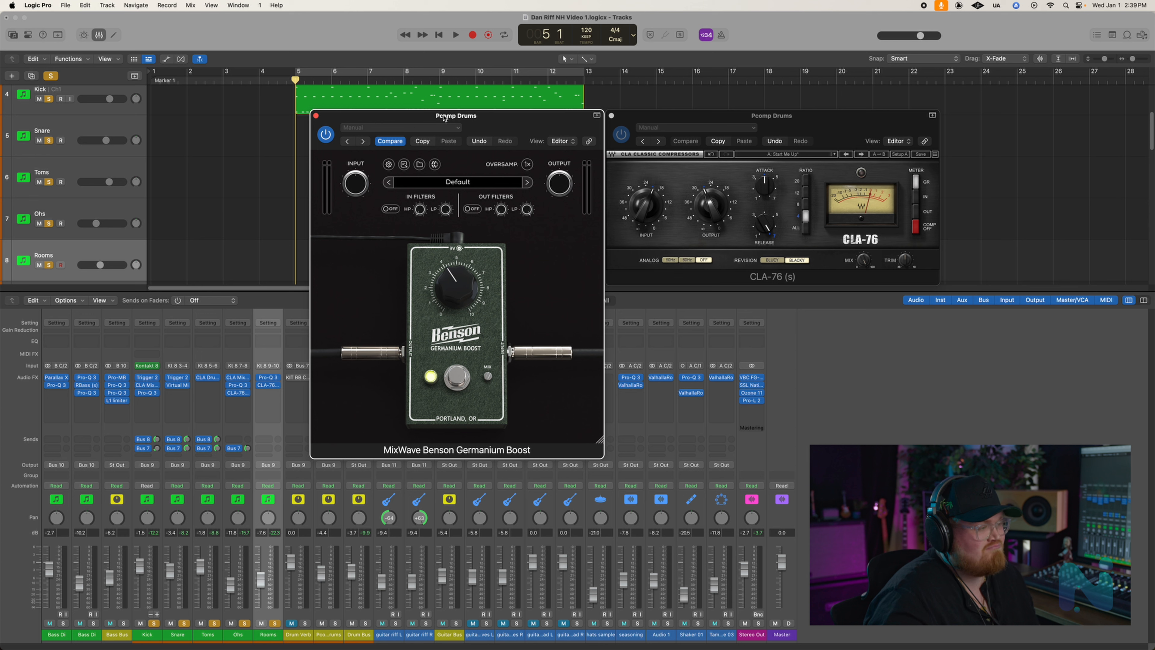
left_click(316, 115)
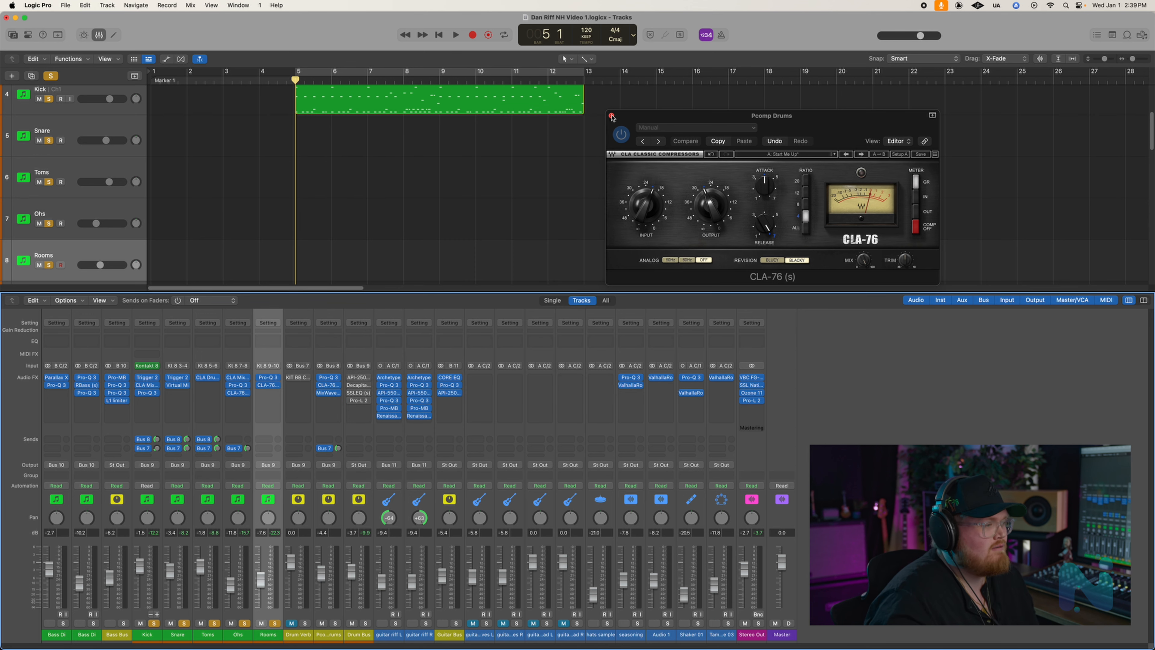
left_click(611, 117)
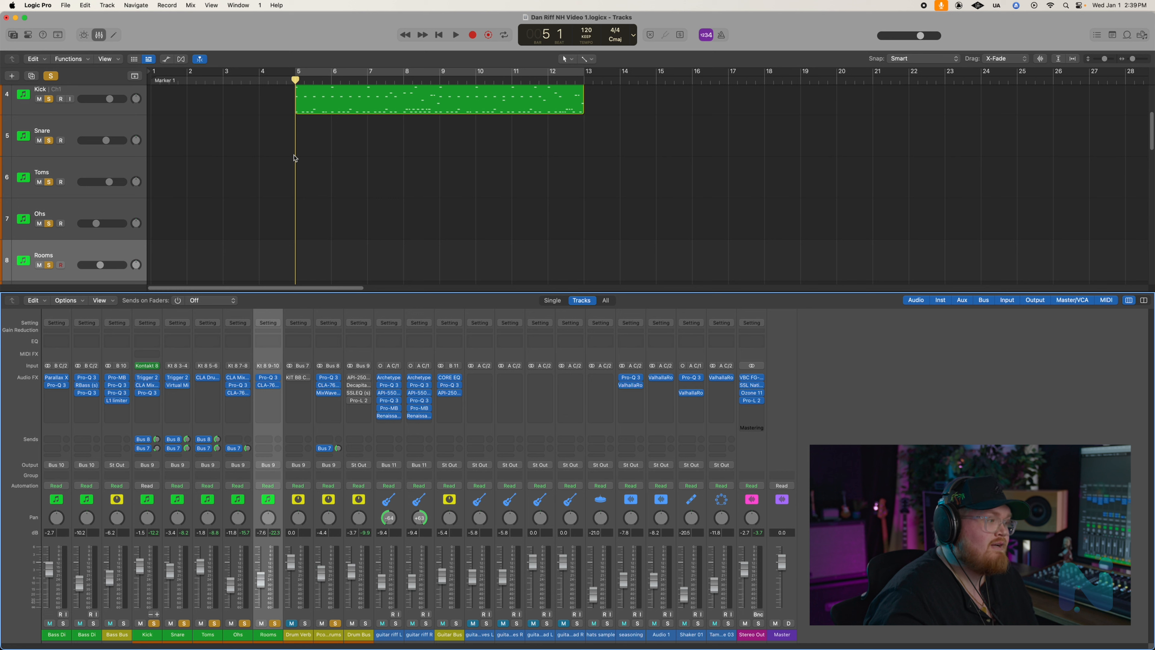
- Audition the soloed drums together with the Pcomp Drums bus from just before bar 5
left_click(286, 82)
key("space")
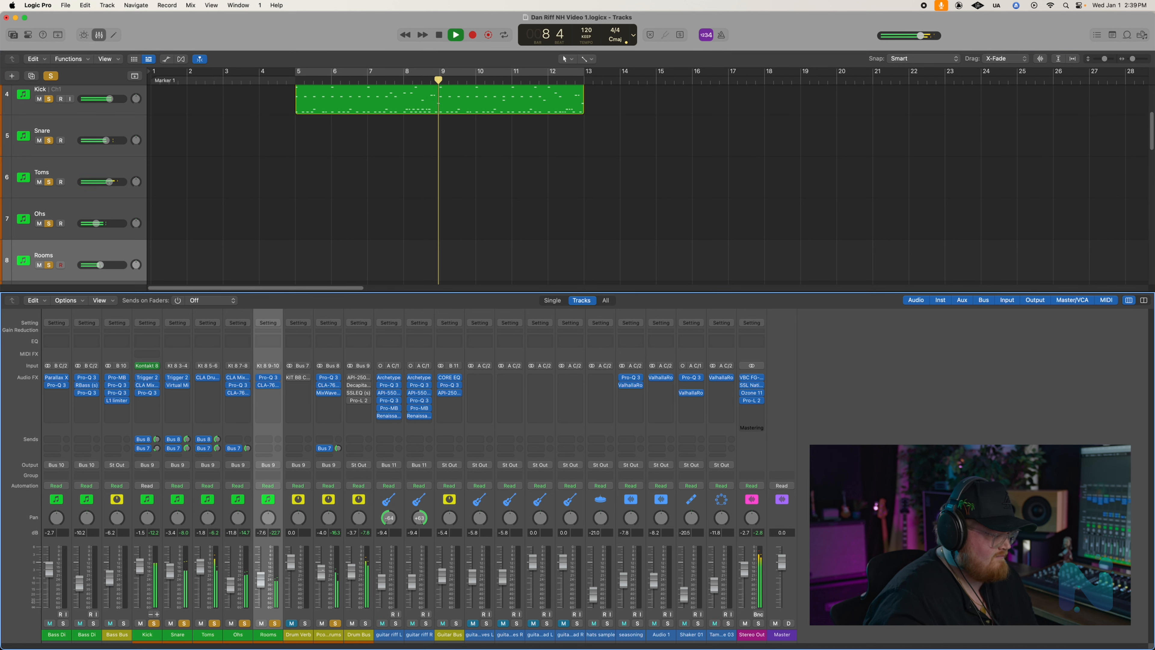
key("space")
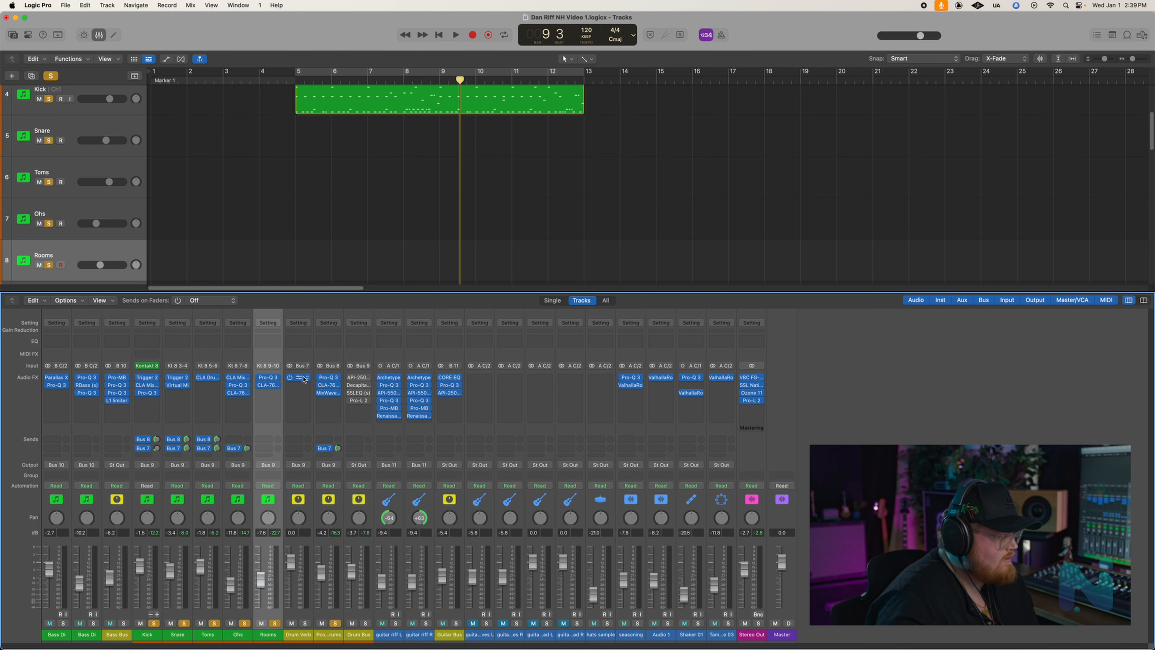
- Open KIT BB Chamber A on the Drum Verb channel and place its window below the timeline ruler to examine the settings
left_click(304, 380)
left_click_drag(532, 196, 637, 24)
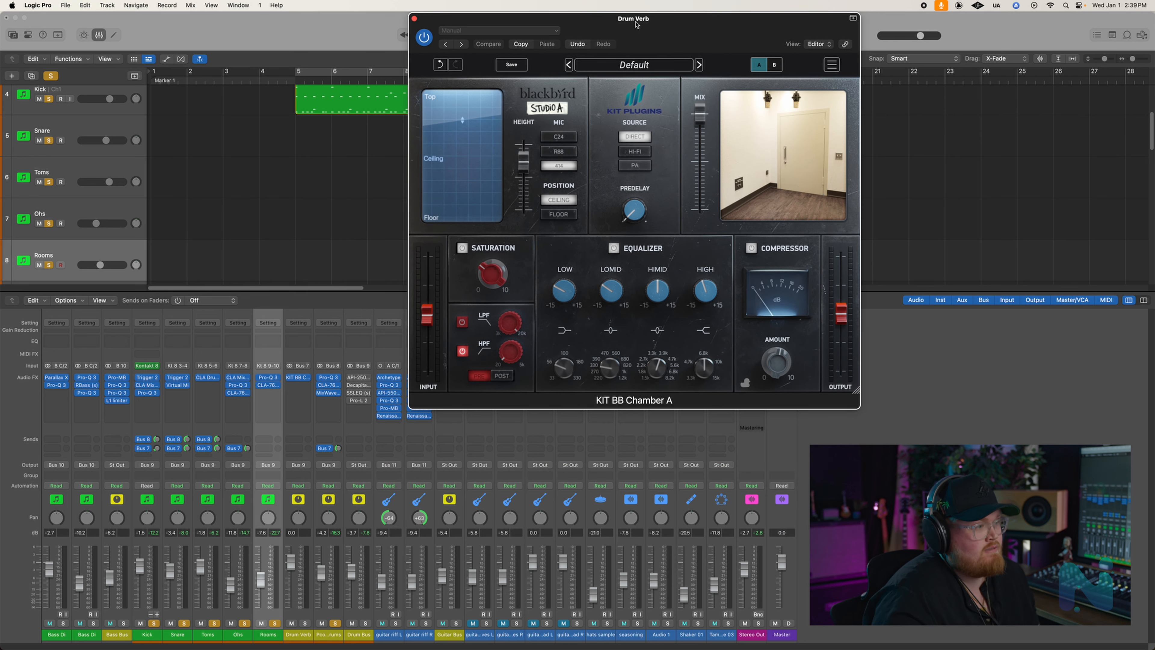
left_click_drag(637, 25, 550, 51)
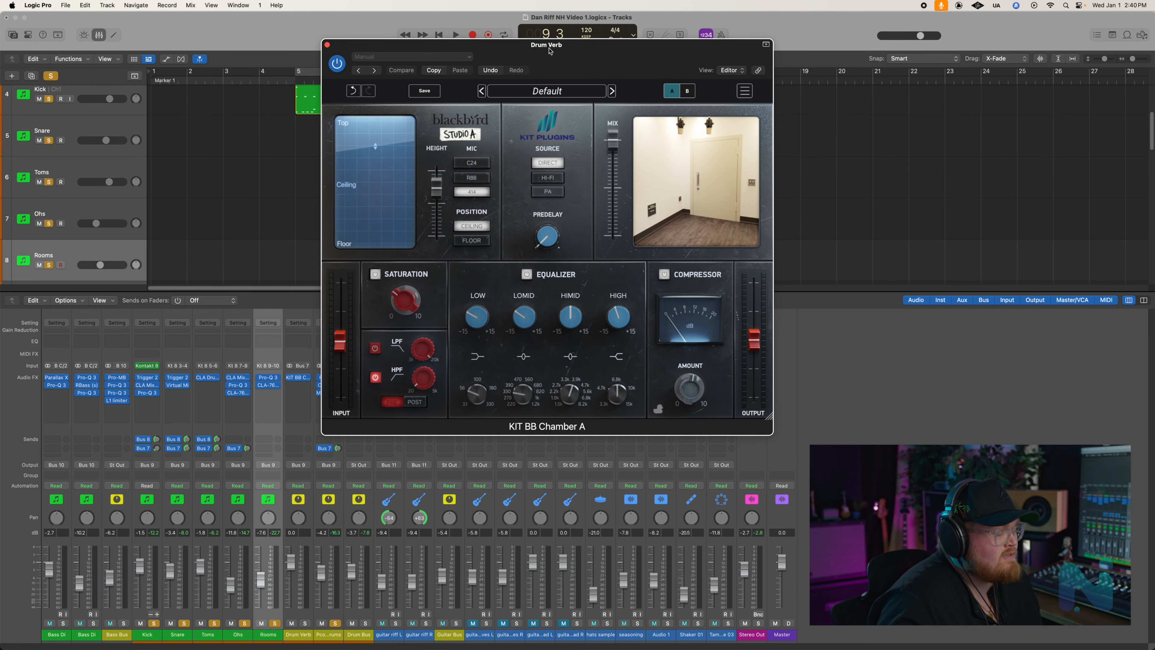
left_click_drag(550, 51, 544, 60)
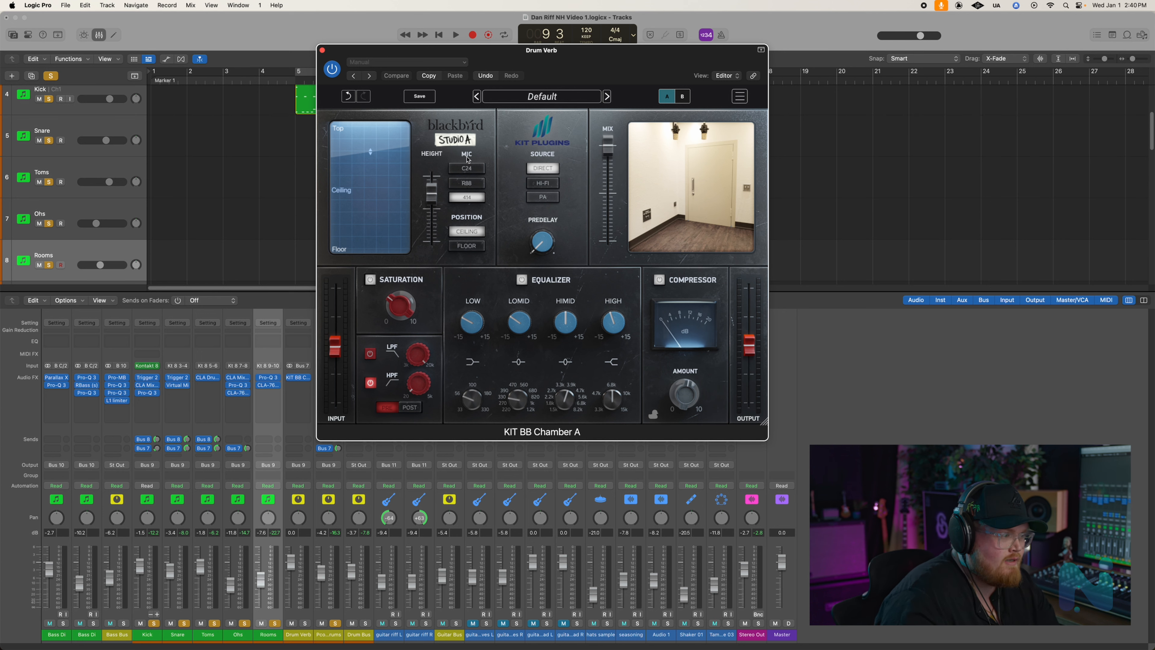
left_click_drag(499, 57, 512, 113)
- Play the soloed drums from just before bar 5 with the Drum Verb chamber reverb open
left_click(299, 80)
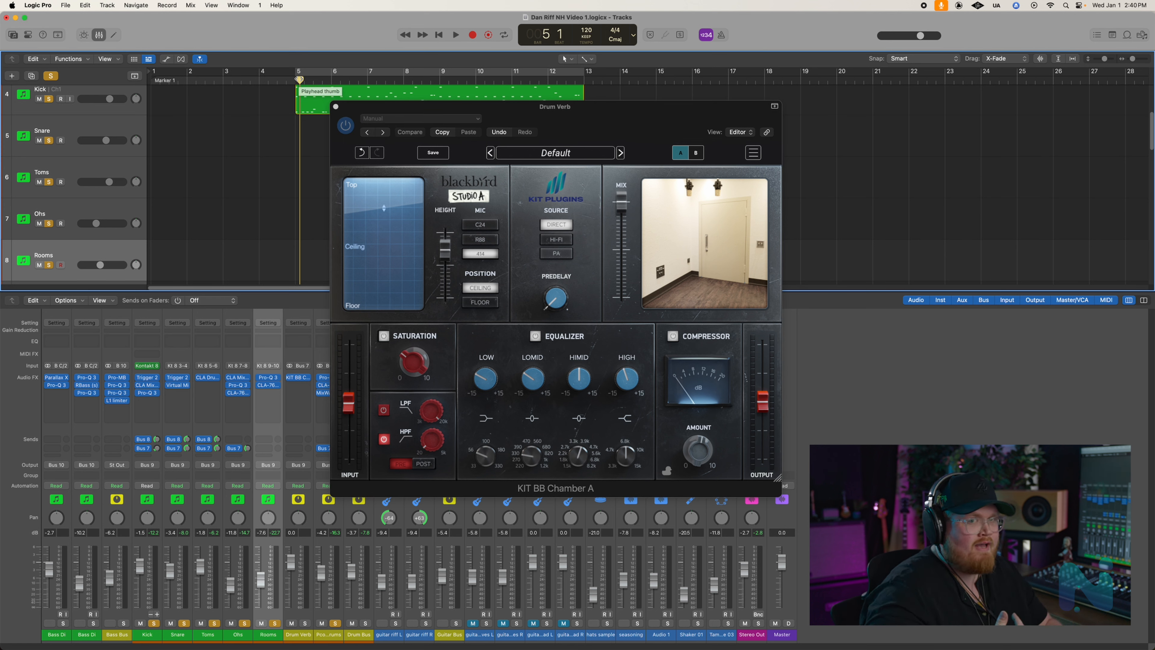
left_click_drag(300, 81, 289, 81)
key("space")
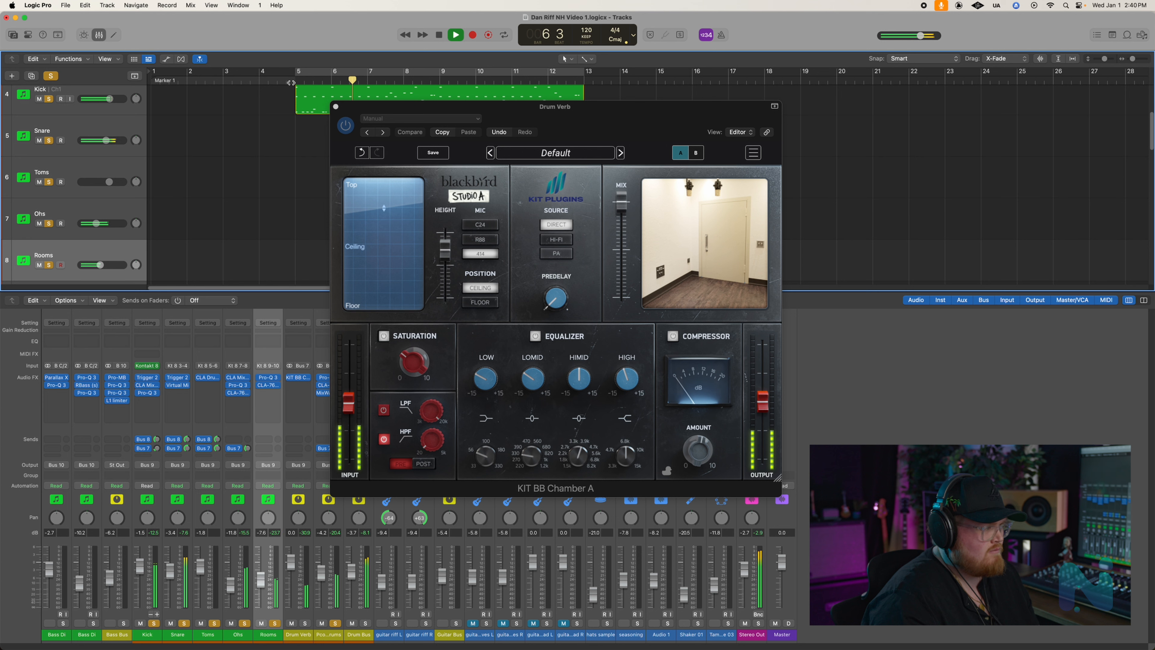
key("space")
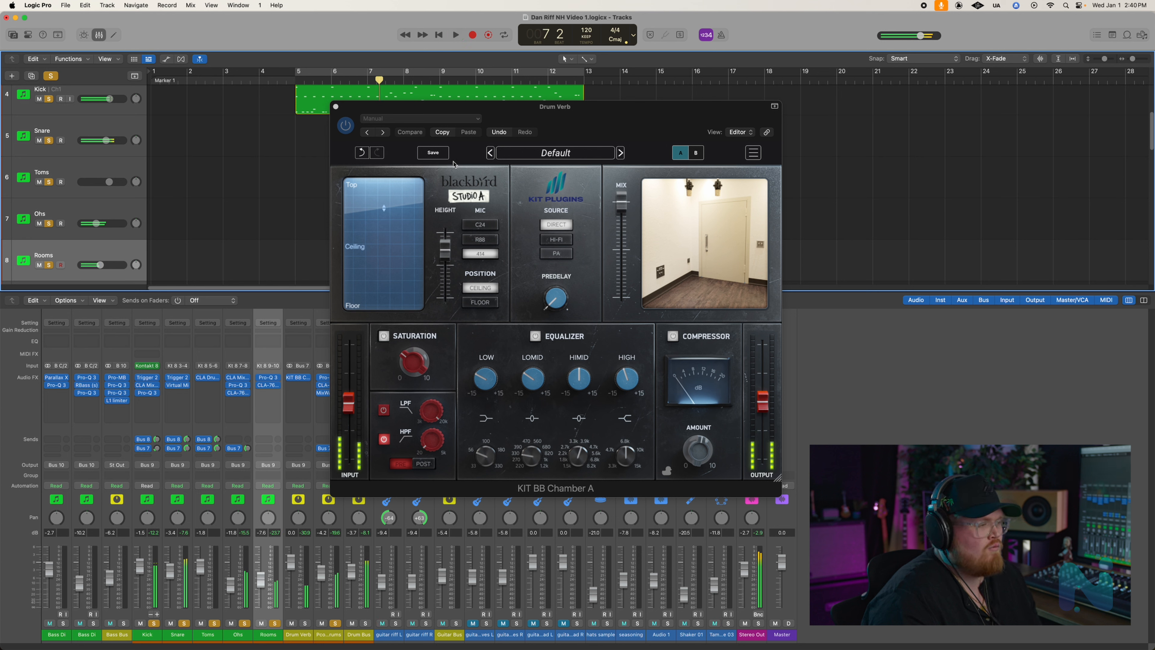
- Nudge the chamber reverb's mic height slightly, examine its equalizer and saturation settings, and close the plug-in
mouse_move(448, 240)
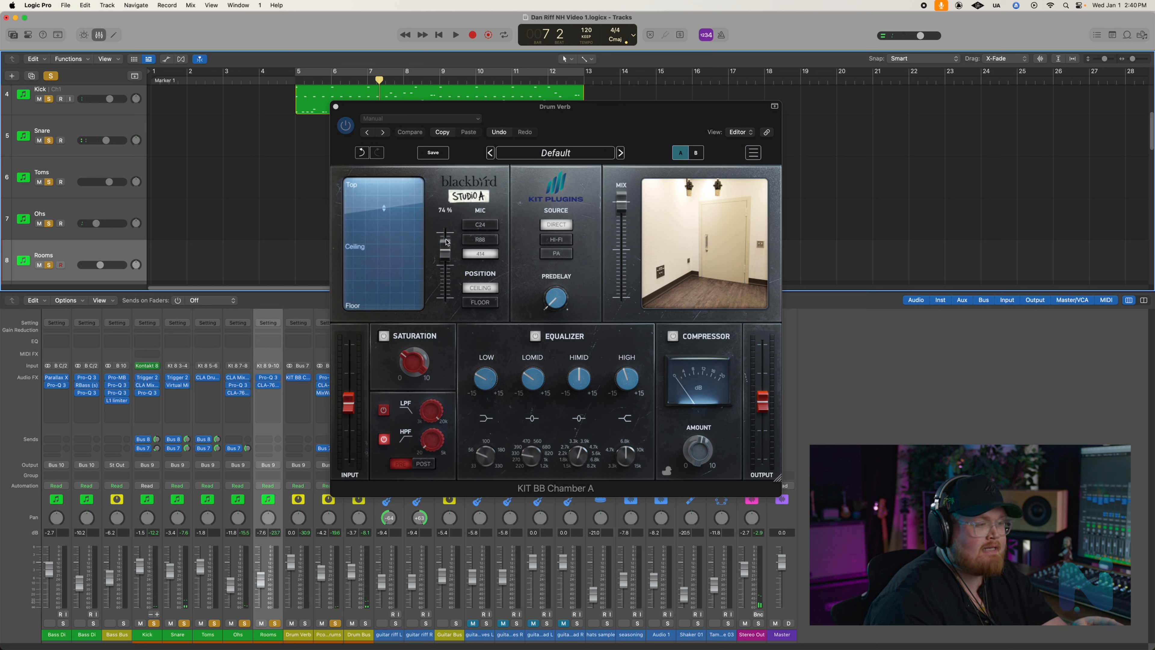
left_click(447, 242)
left_click_drag(447, 242, 449, 245)
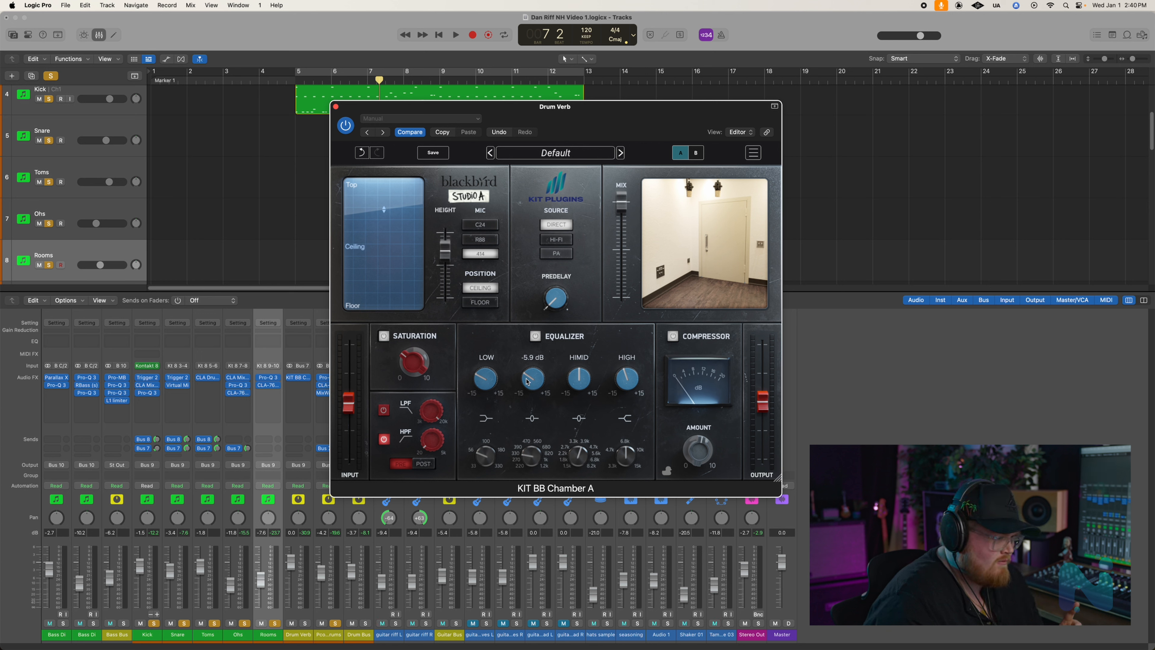
mouse_move(406, 362)
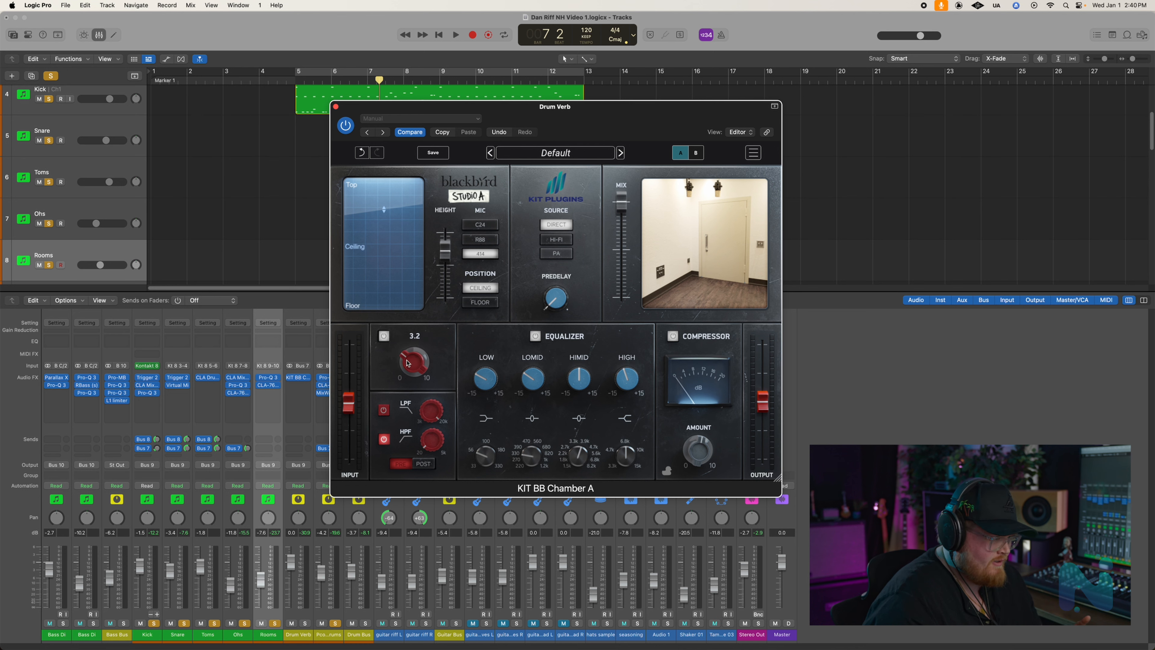
left_click(335, 107)
- Solo only the Drum Verb channel, play it back from the current position, and clear its solo
left_click(307, 623)
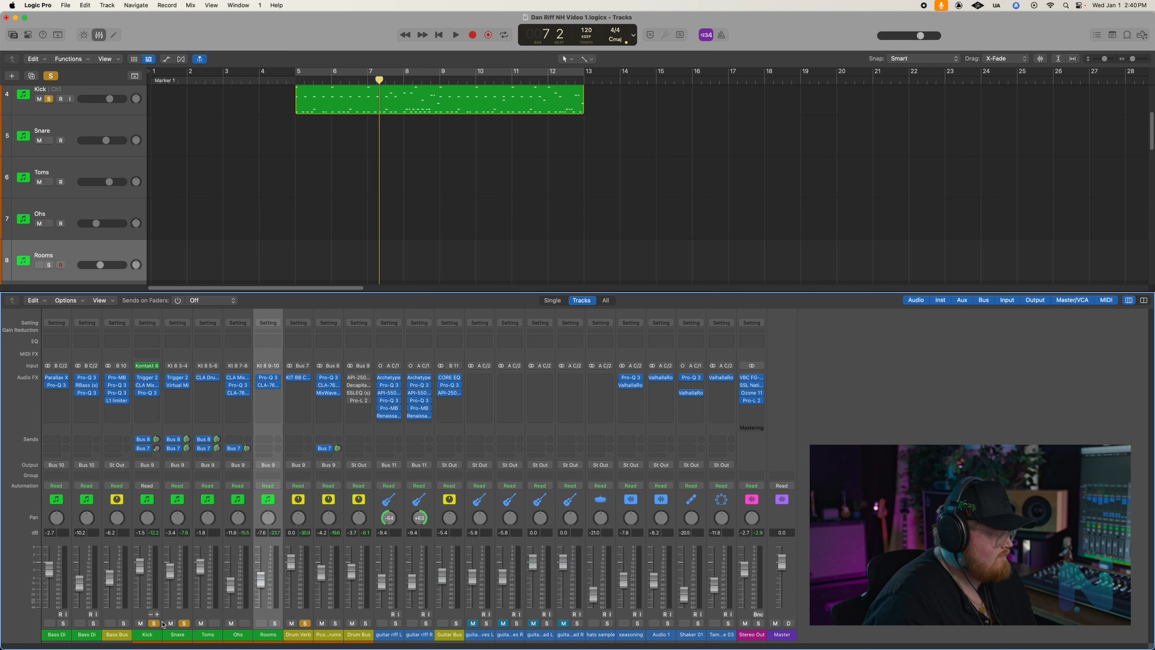
key("space")
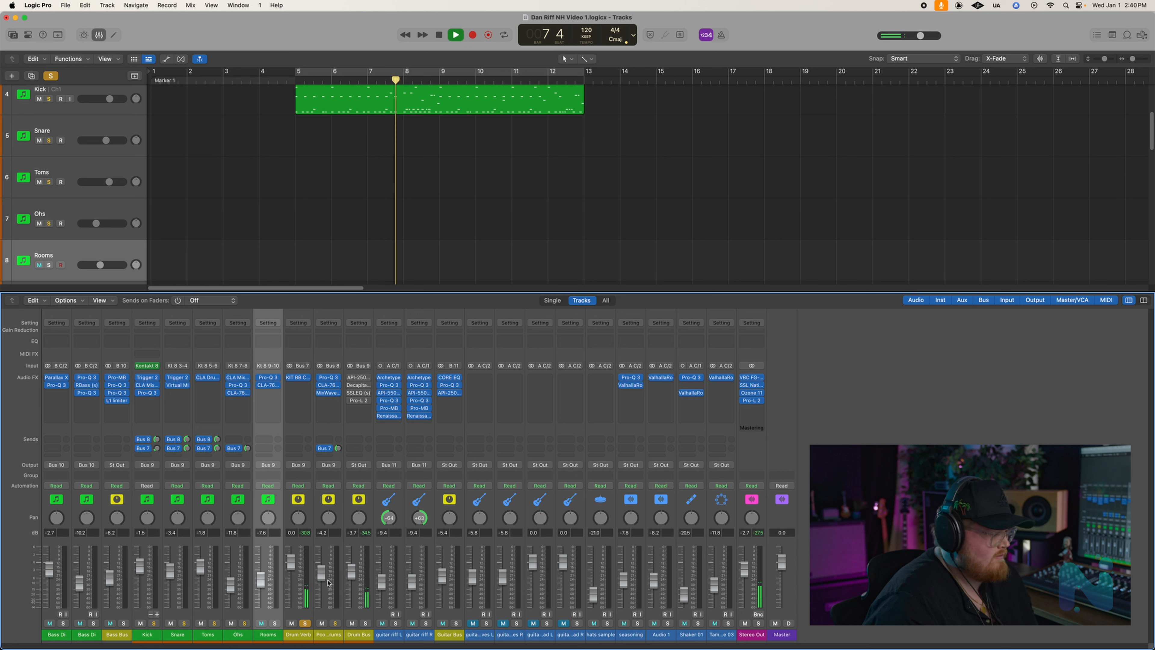
key("space")
left_click(305, 623)
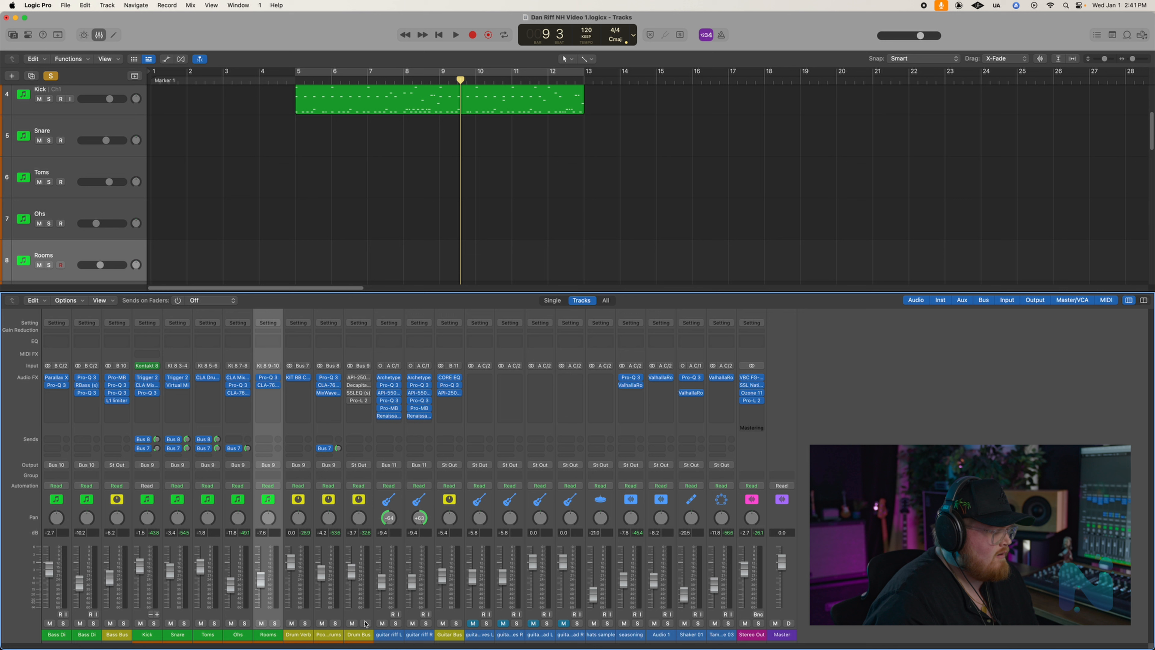
- Solo the Drum Bus and play it from just before bar 5 with its plug-ins still bypassed
left_click(287, 81)
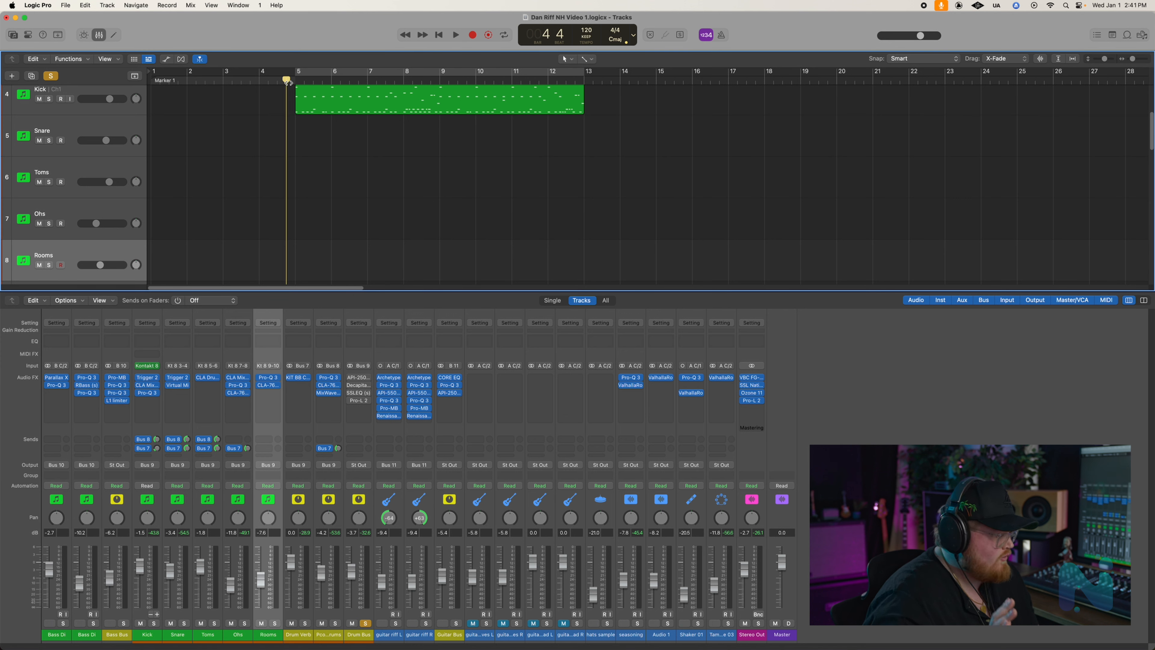
key("space")
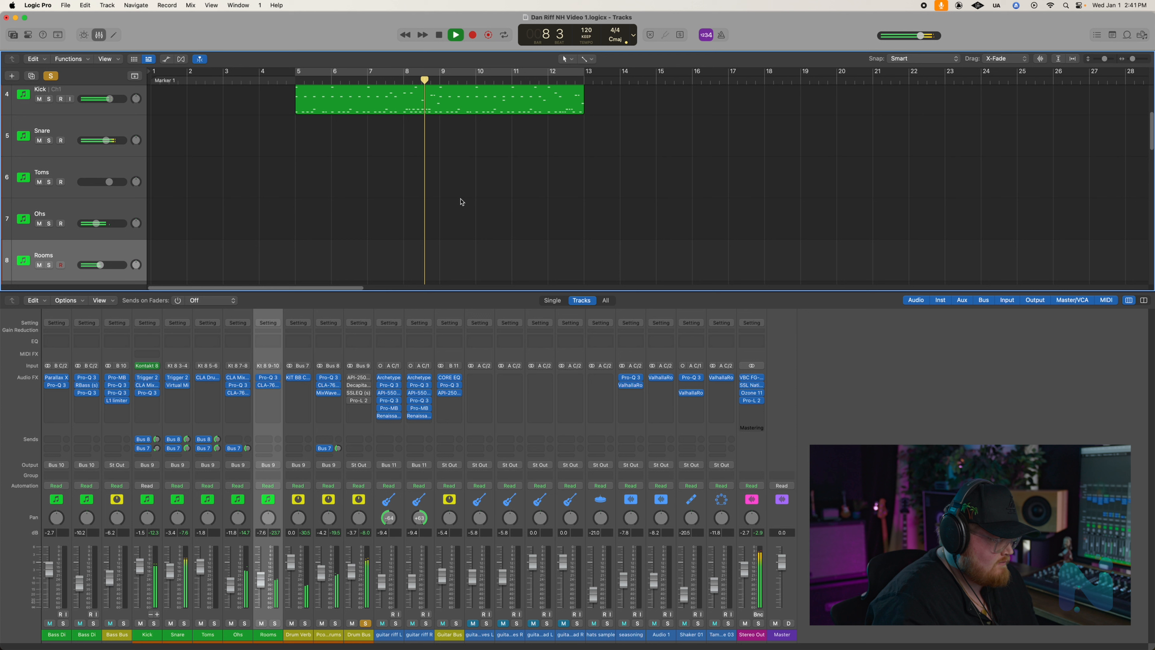
key("space")
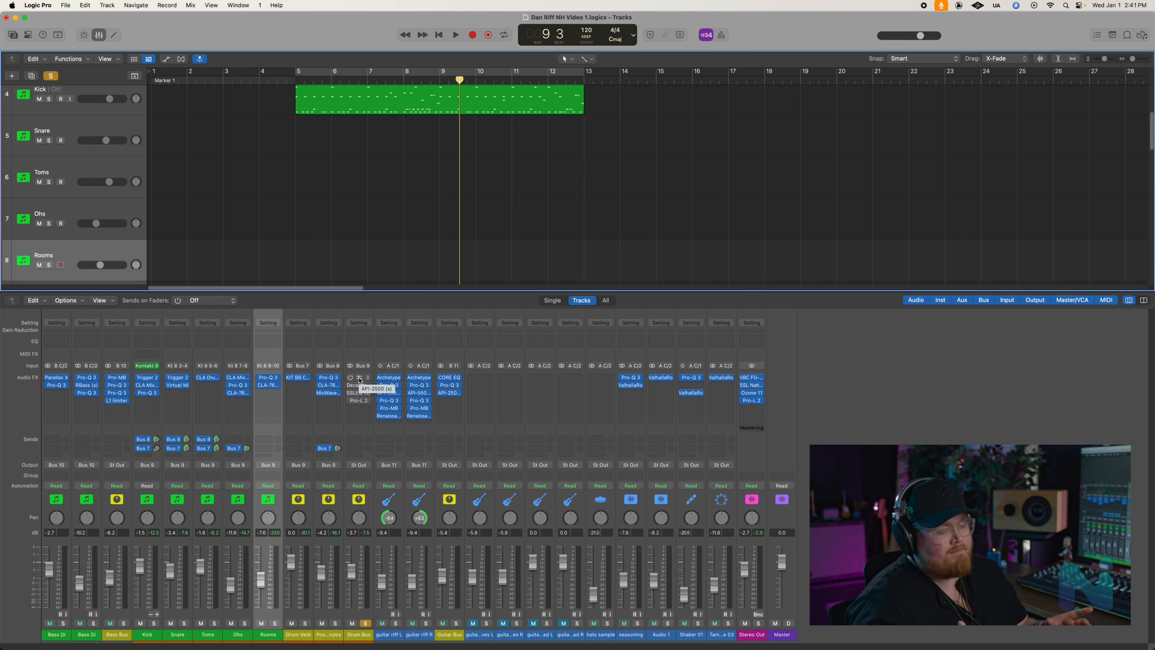
- Open and enable the API-2500 compressor on the Drum Bus, moving its window clear of the tracks
left_click(359, 379)
left_click(371, 146)
left_click_drag(535, 133, 1014, 85)
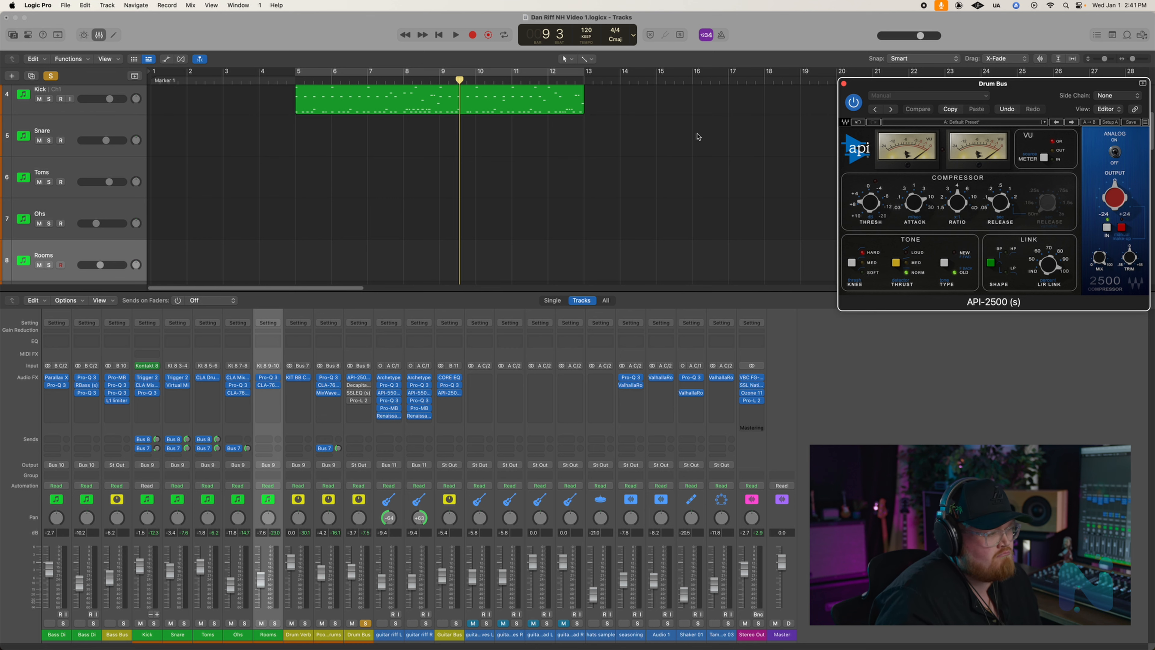
- Hide the mixer, play the Drum Bus from just before bar 5 with the API-2500 in view, and close the plug-in
key("x")
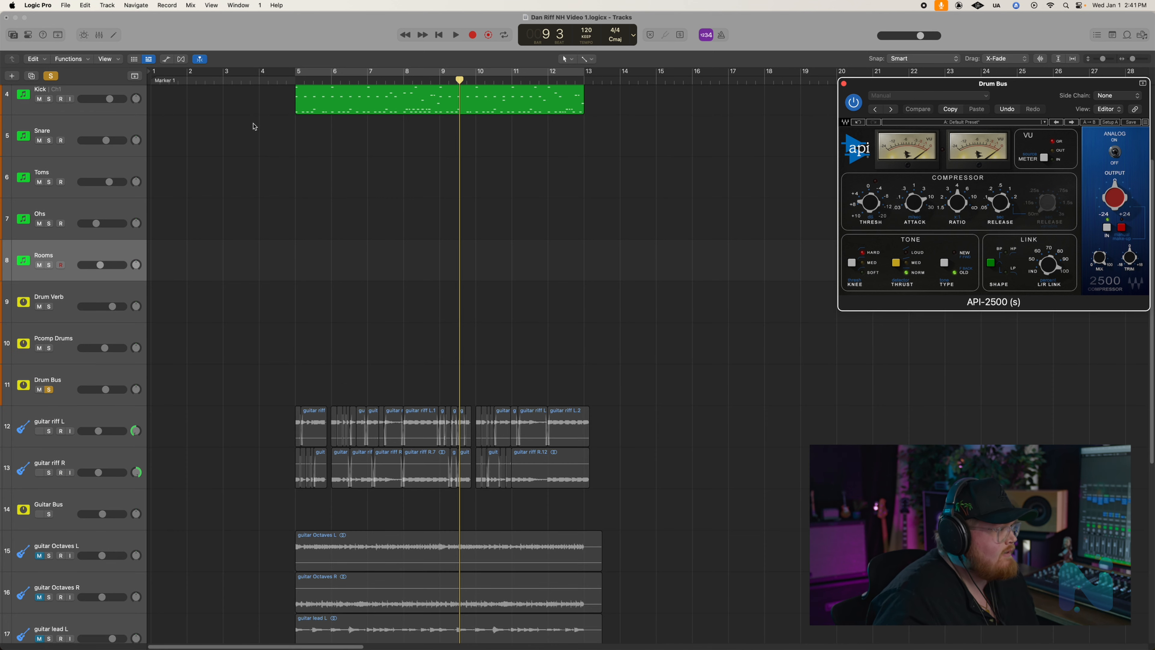
left_click(280, 83)
left_click_drag(980, 86, 588, 134)
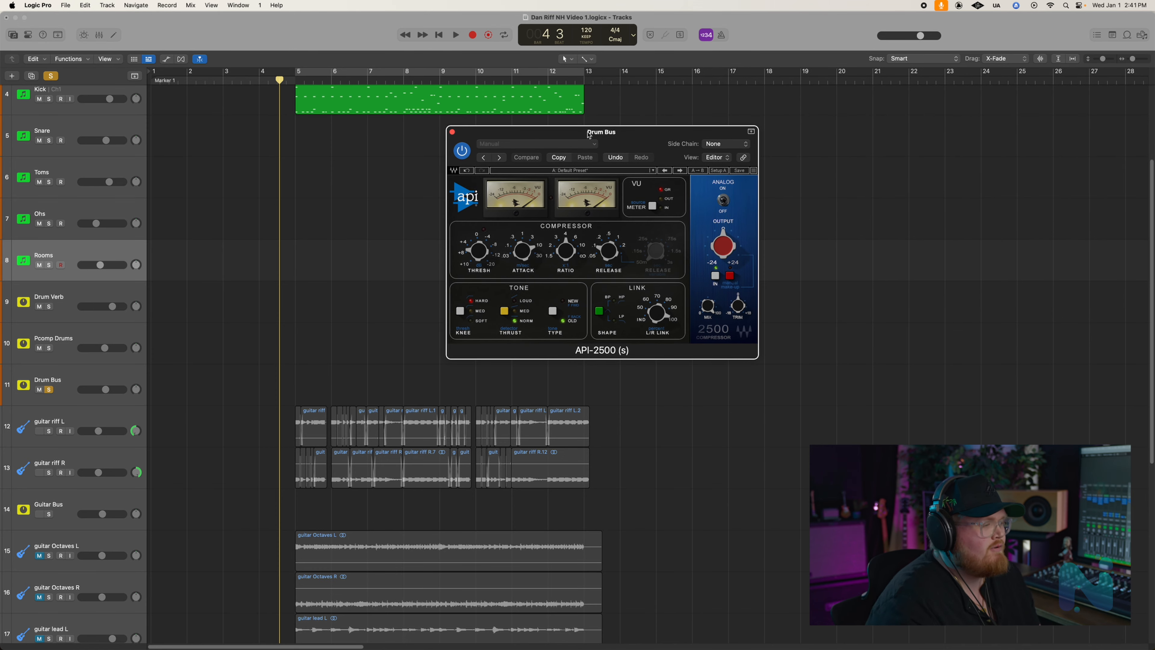
key("space")
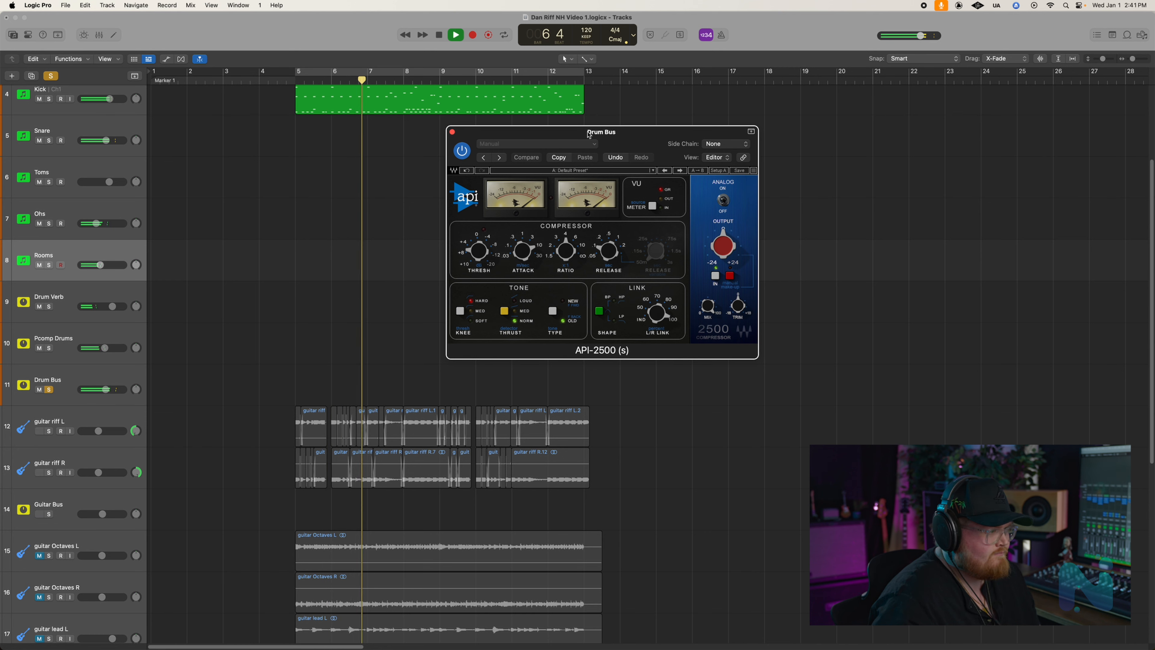
key("space")
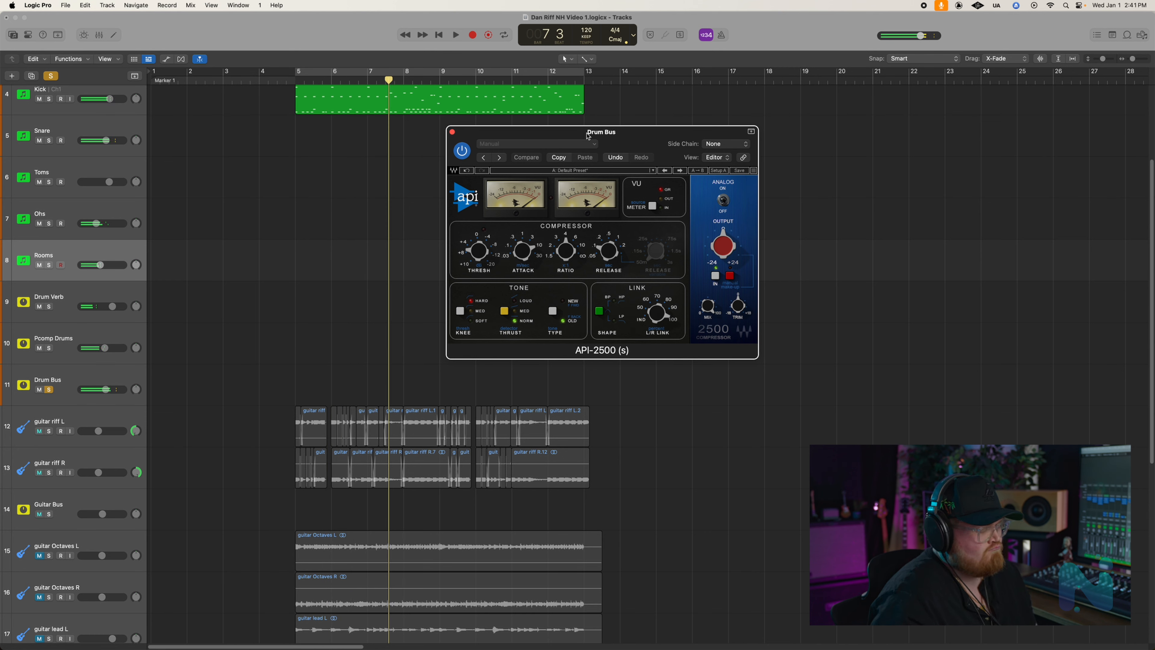
left_click(452, 131)
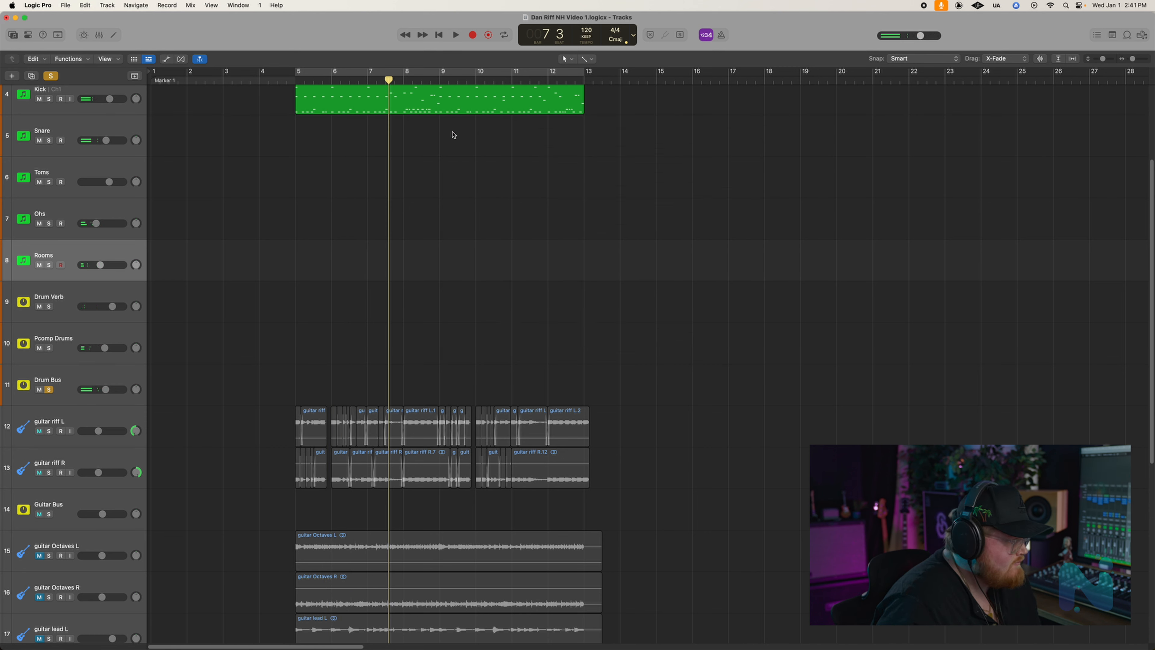
- Show the mixer, then open and enable Decapitator on the Drum Bus with its window clear of the drum region
key("x")
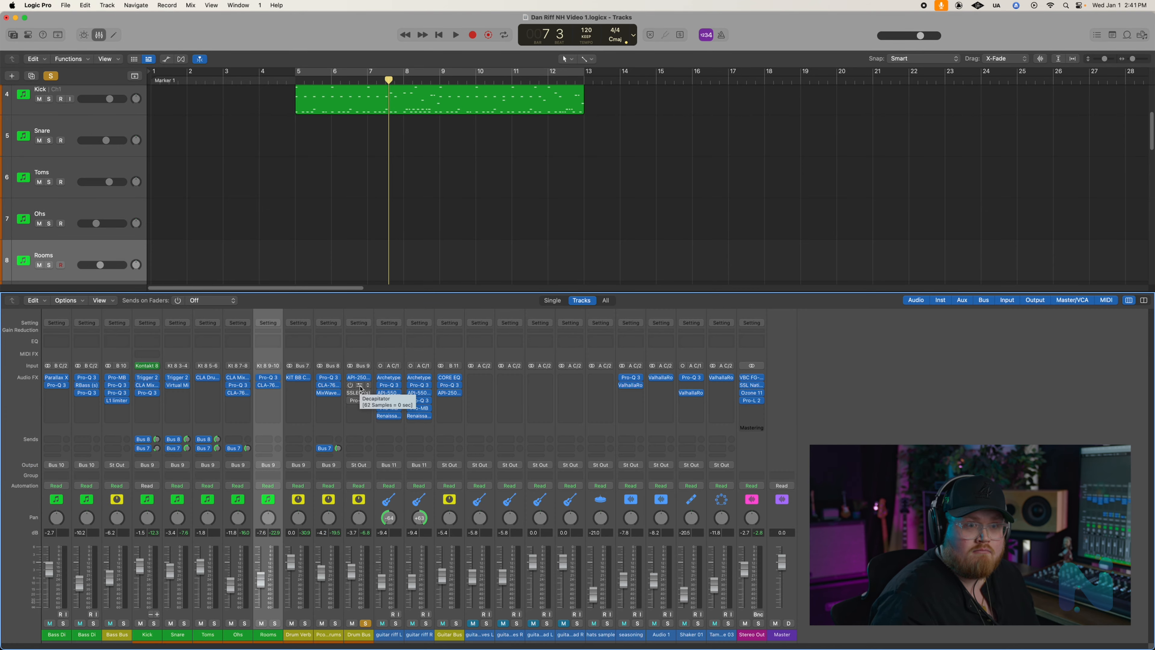
left_click(359, 386)
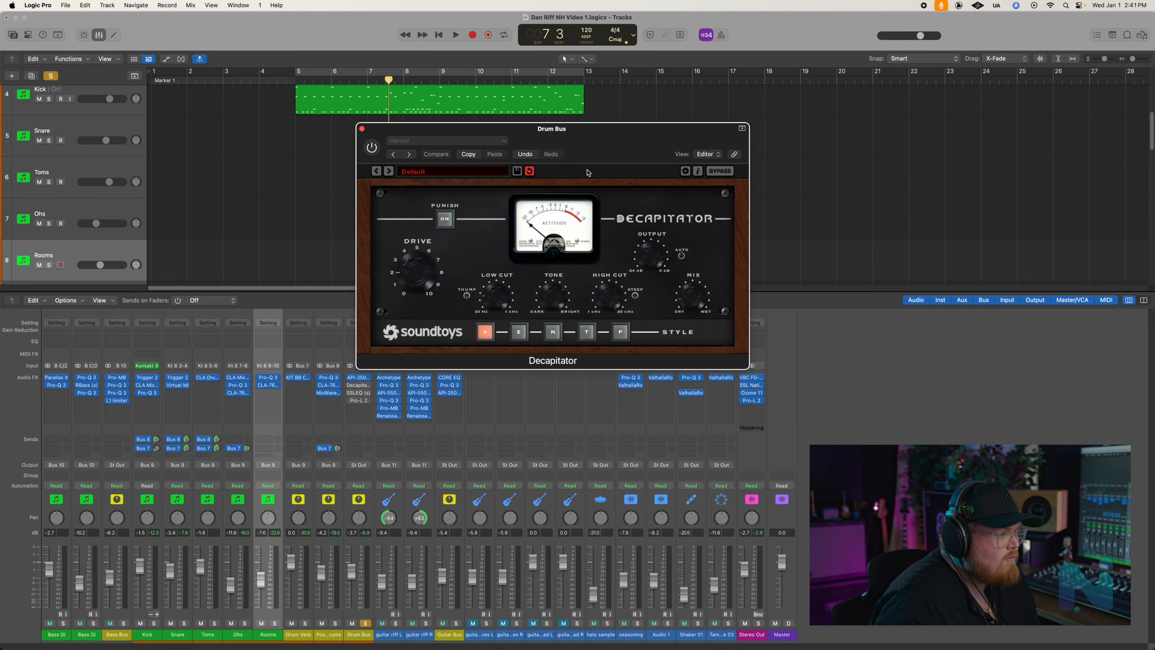
left_click_drag(581, 139, 853, 105)
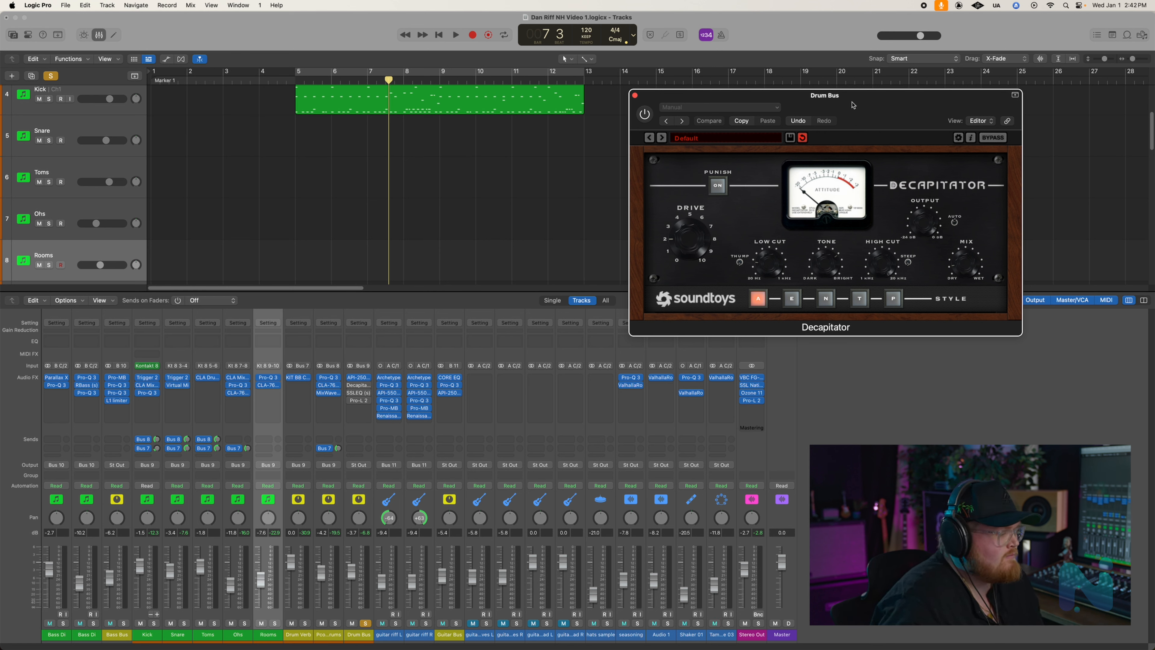
left_click(646, 115)
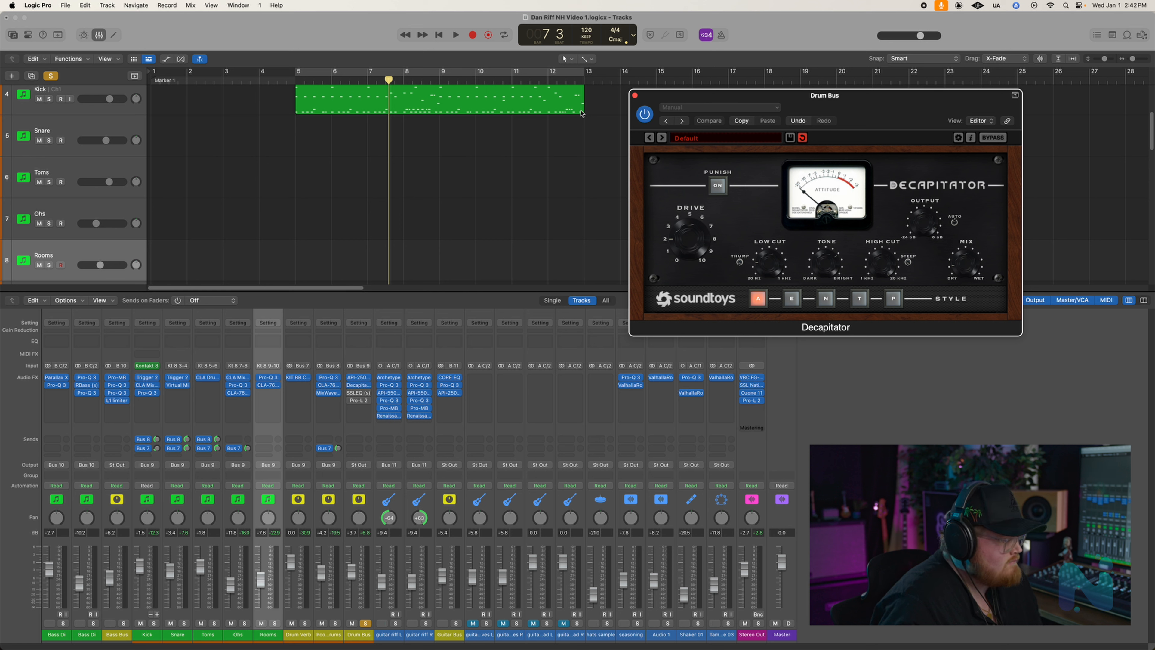
- Play the soloed Drum Bus from just before bar 5 with Decapitator enabled
left_click(275, 82)
key("space")
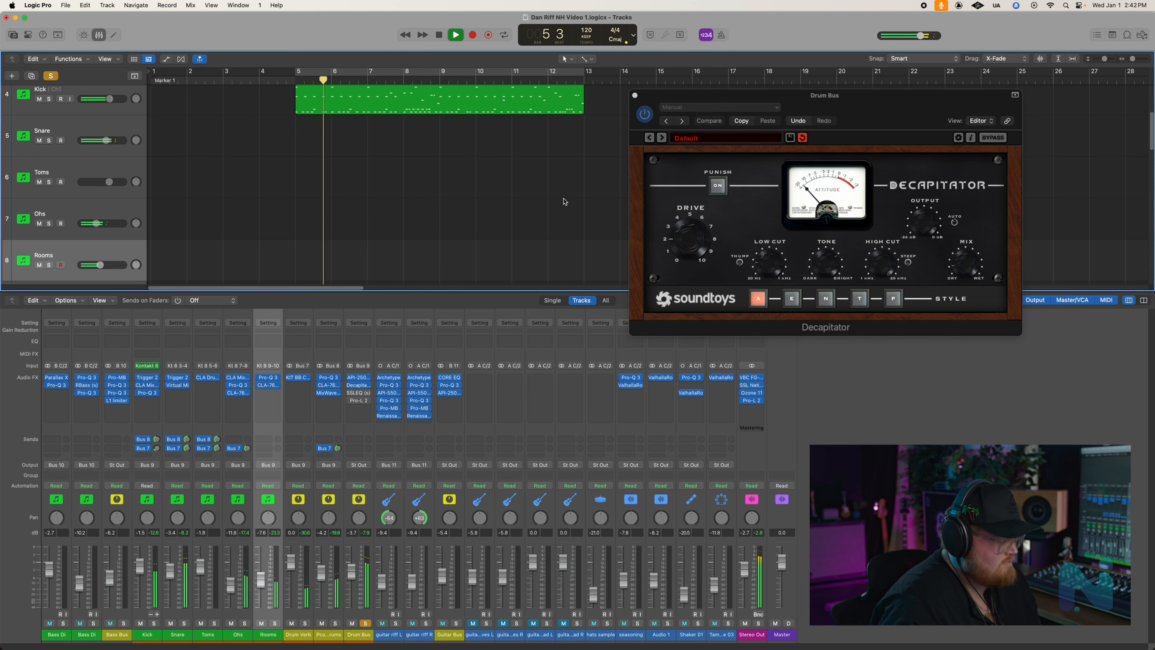
key("space")
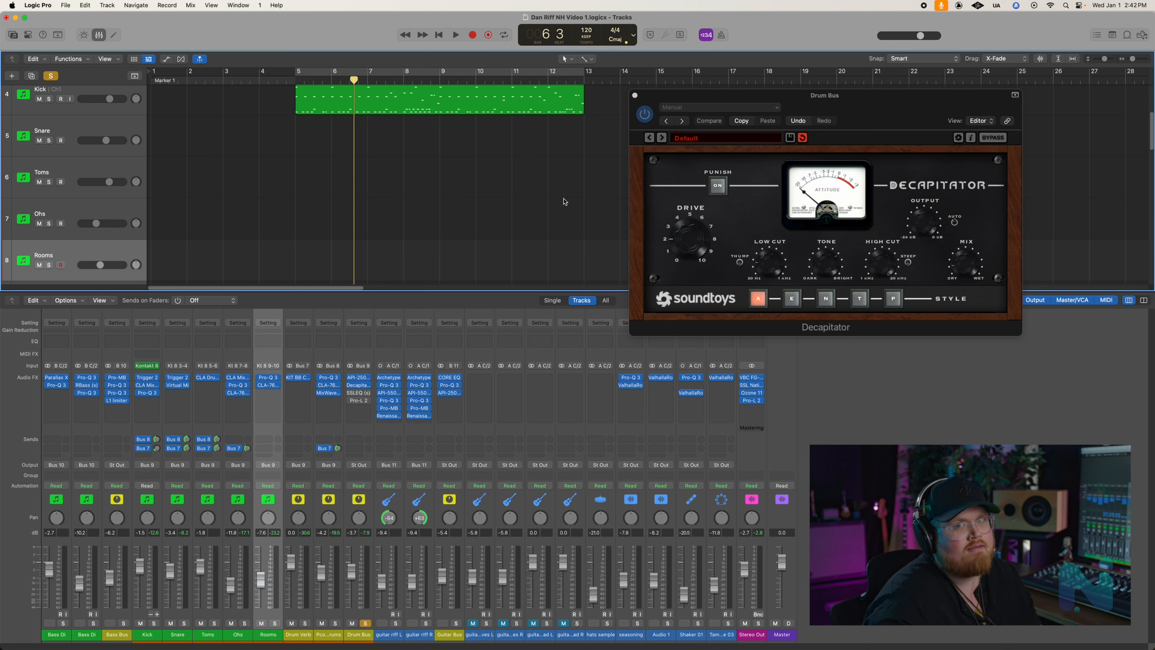
- Enable and open the SSLEQ on the Drum Bus to examine its settings, and close both the Decapitator and EQ windows
left_click(359, 394)
left_click_drag(595, 139, 868, 352)
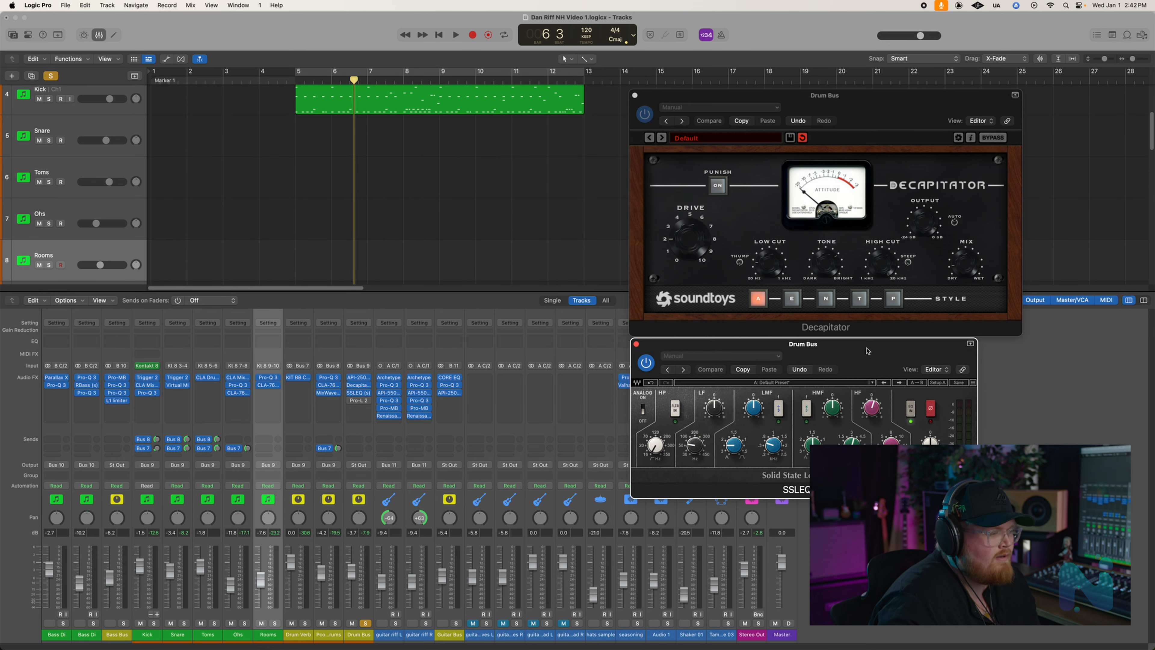
left_click(846, 103)
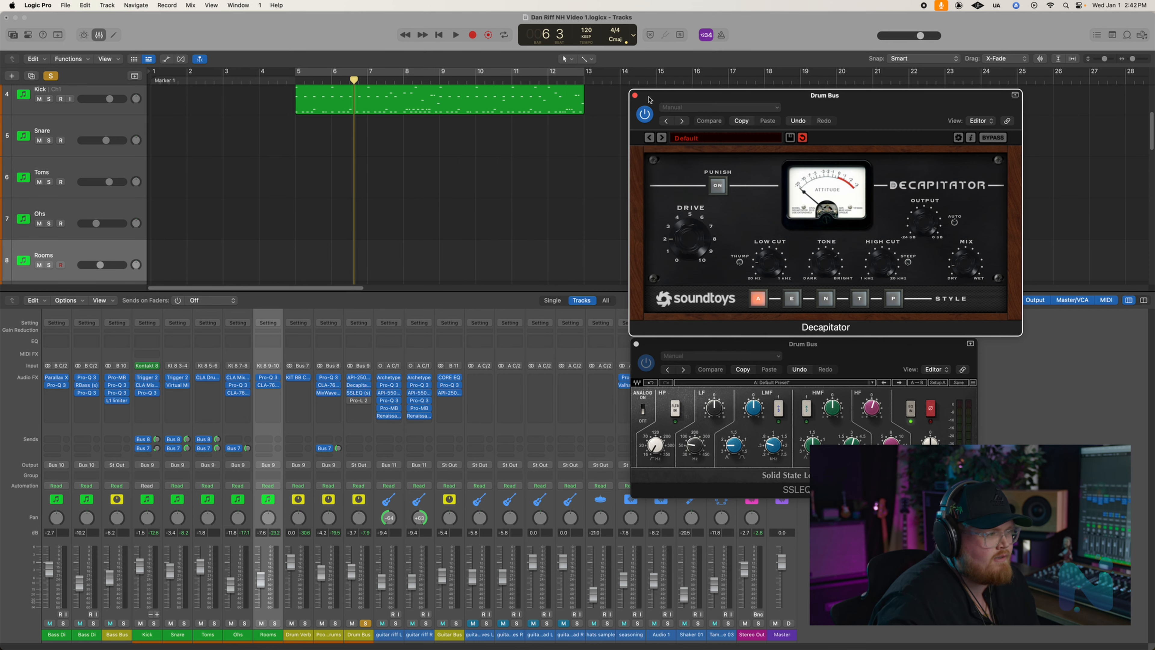
left_click(634, 95)
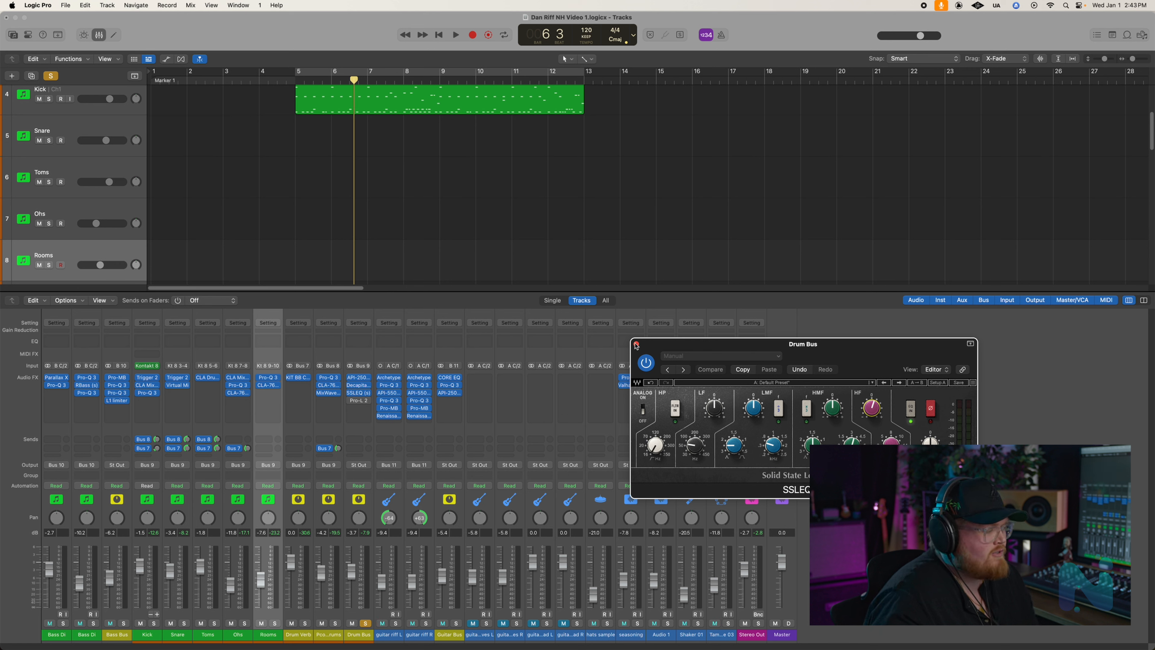
left_click(636, 344)
- Play the soloed Drum Bus from just before bar 5 with the SSLEQ added to the chain
left_click(287, 81)
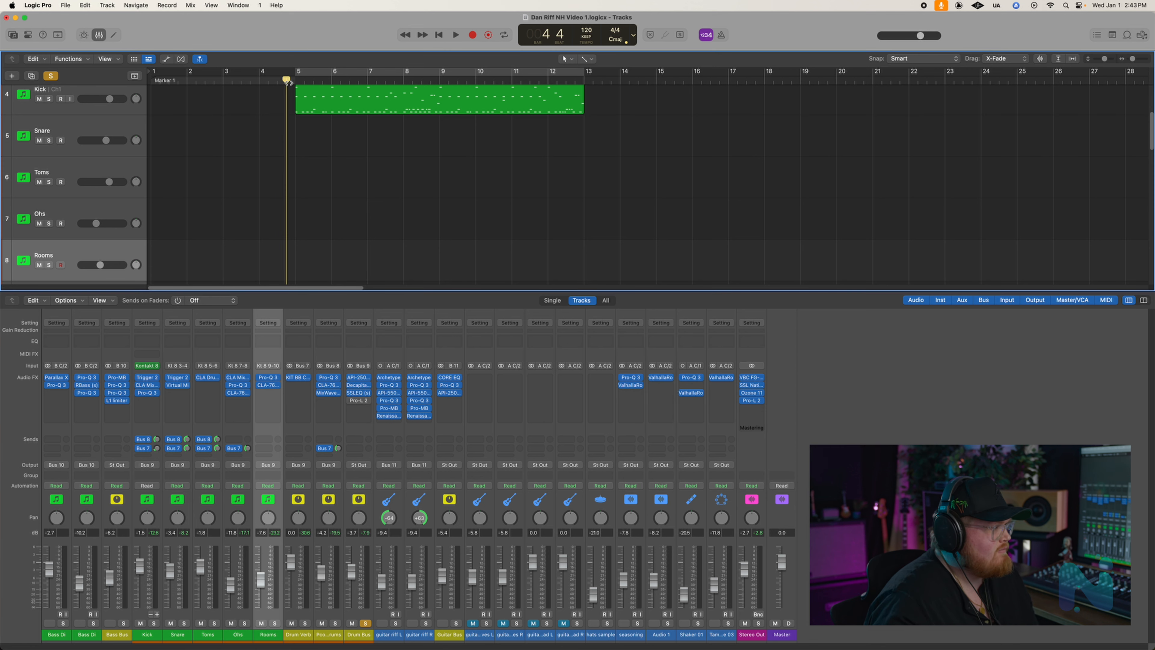
key("space")
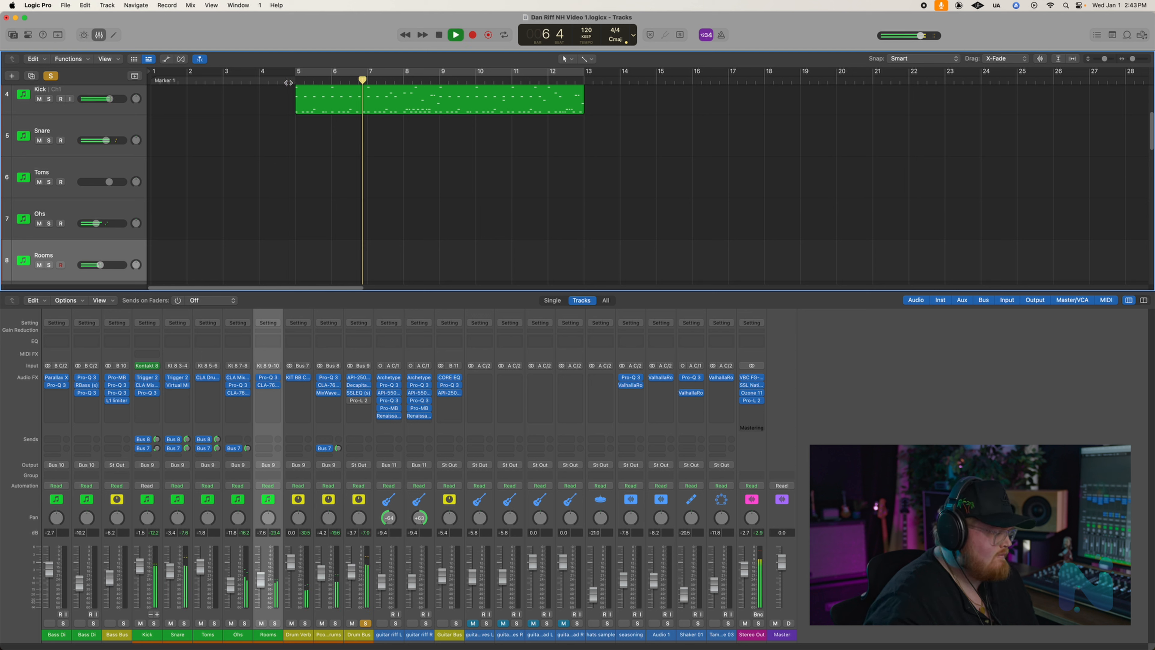
key("space")
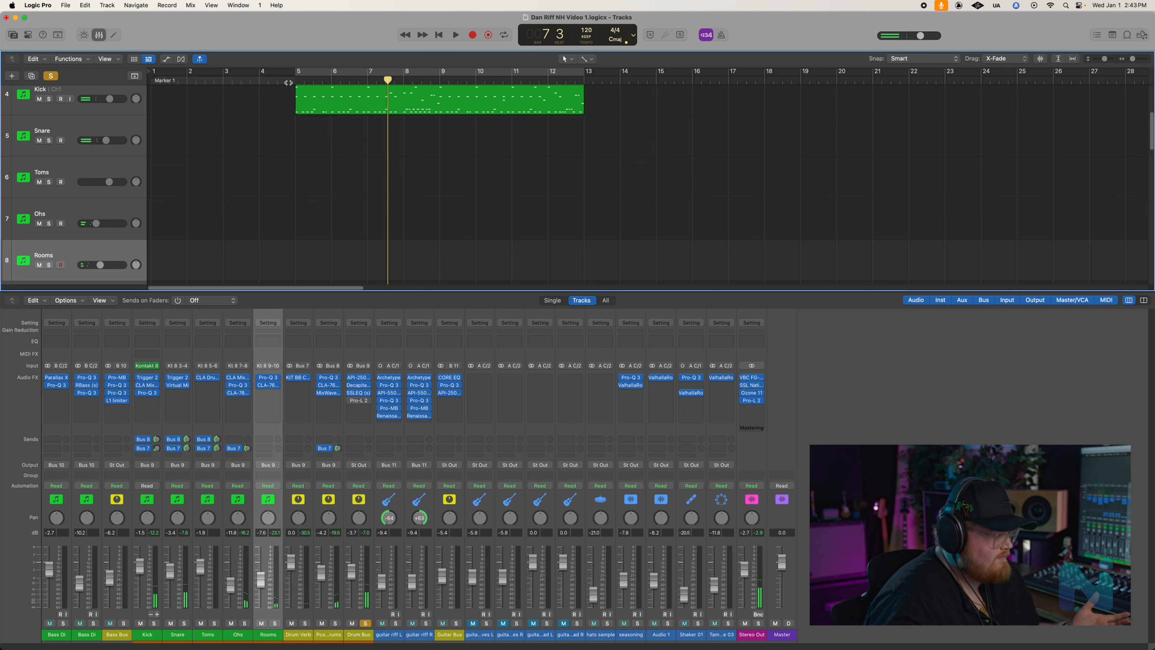
- Enable and open the Pro-L 2 limiter on the Drum Bus, place its window beside the drum region, and return the playhead to before bar 5
mouse_move(354, 404)
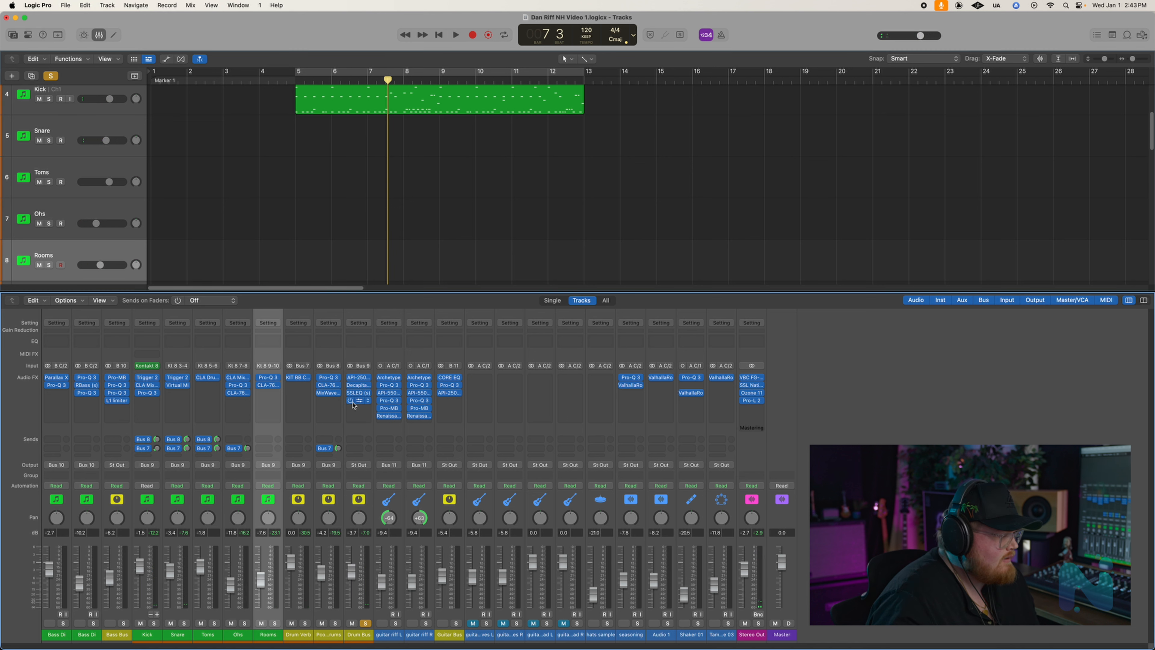
left_click(364, 402)
left_click_drag(550, 145, 712, 132)
left_click_drag(303, 87, 279, 81)
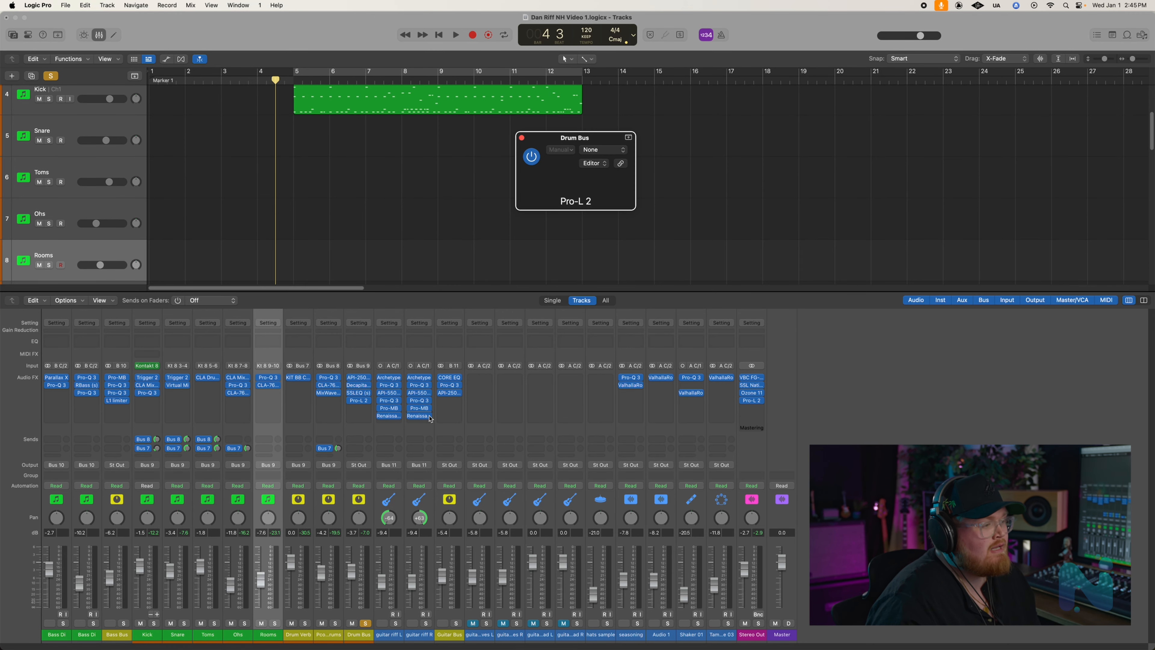
left_click_drag(749, 137, 711, 132)
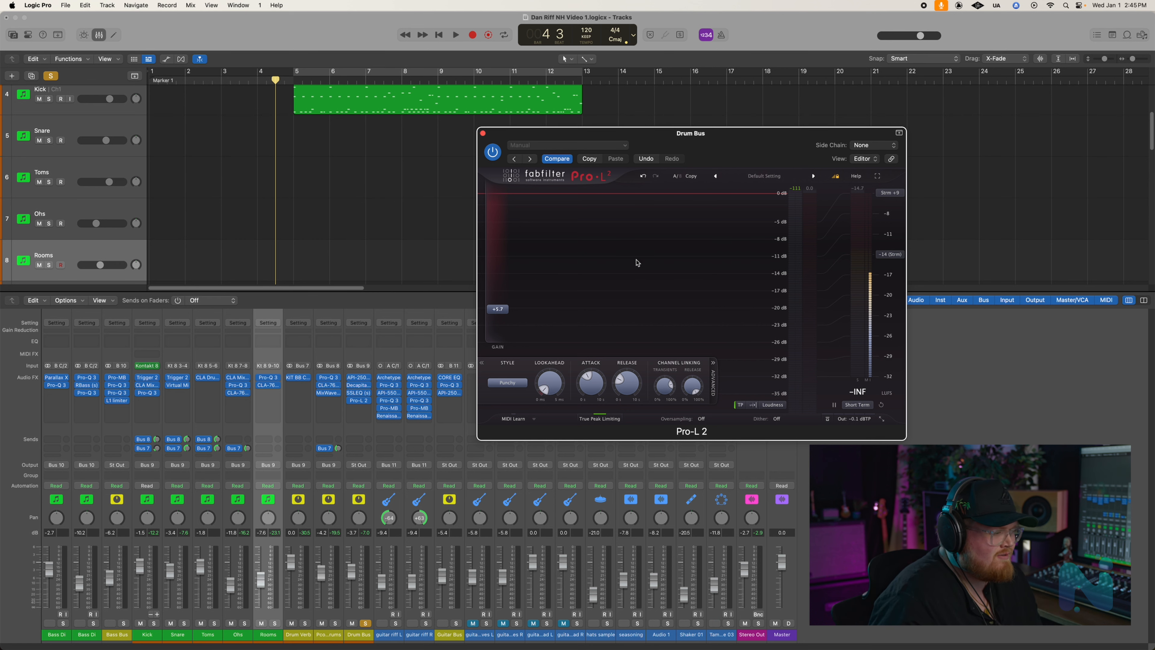
left_click_drag(702, 141, 649, 177)
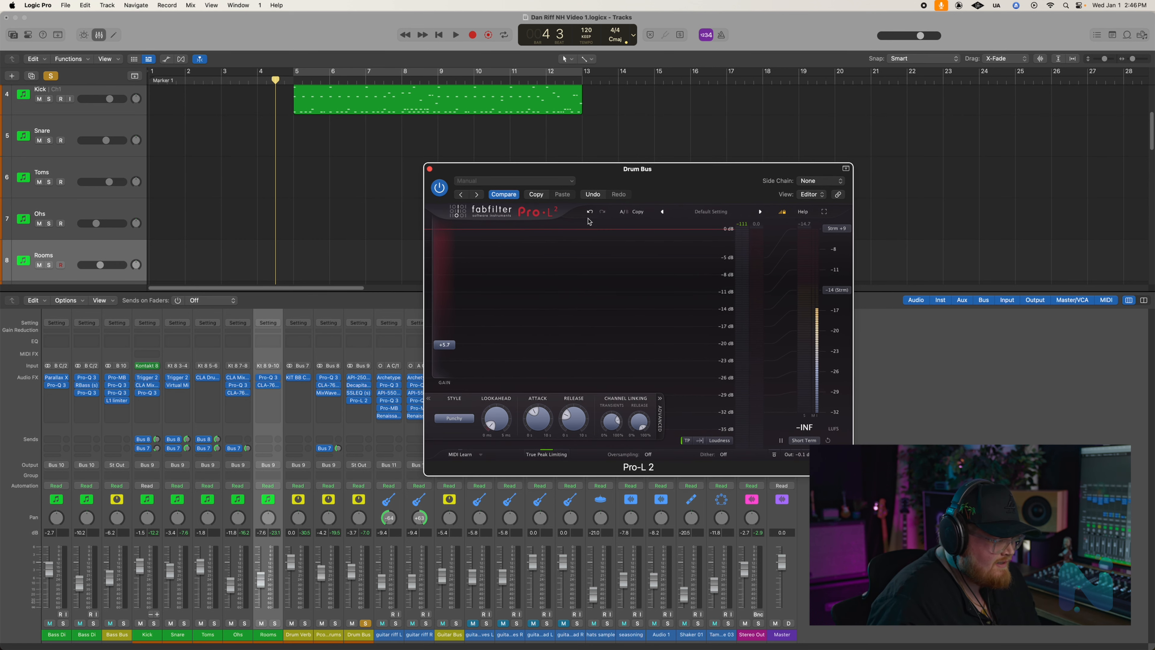
left_click_drag(647, 174, 628, 159)
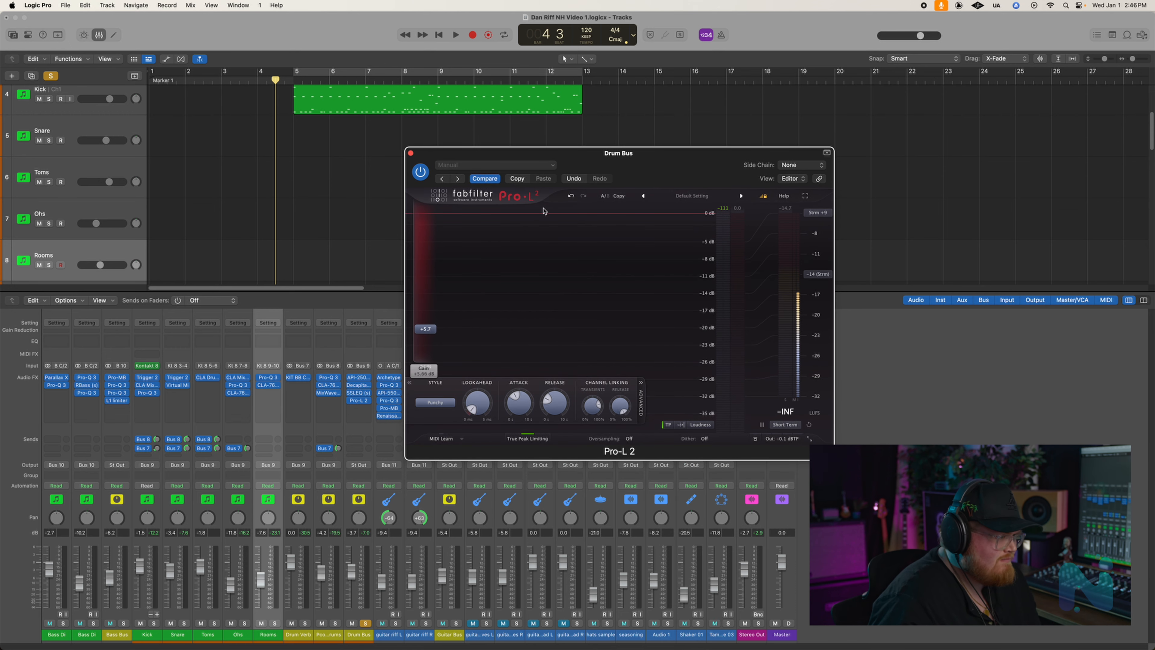
left_click_drag(649, 169, 804, 142)
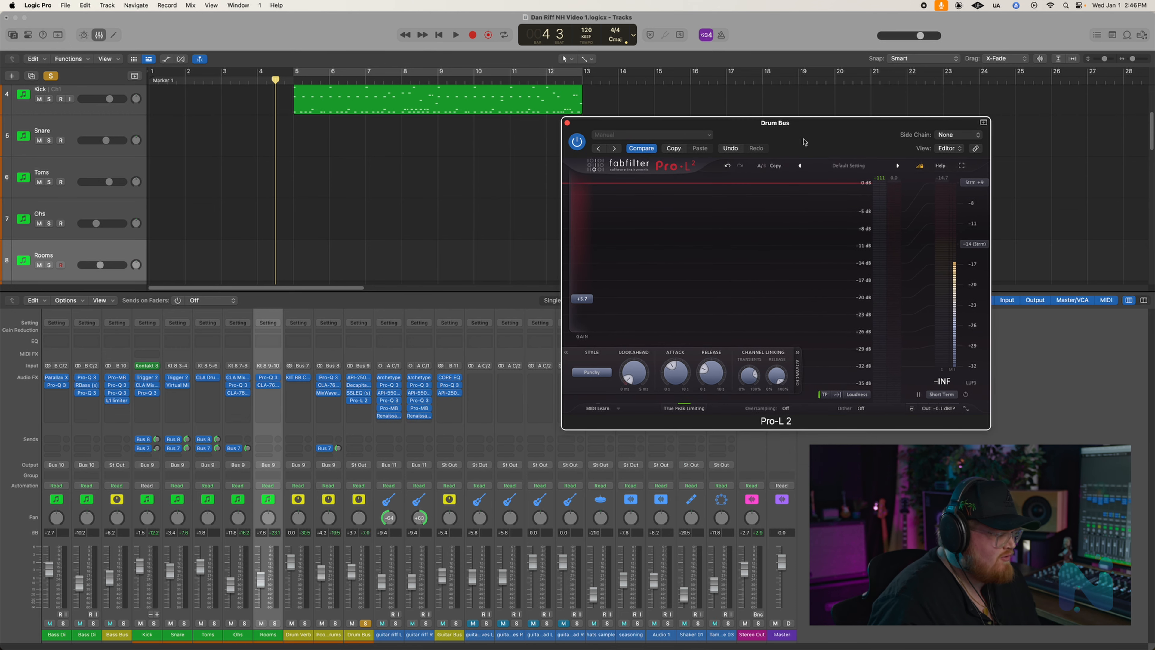
- Play the soloed Drum Bus while watching the Pro-L 2 gain reduction, and close the limiter
key("space")
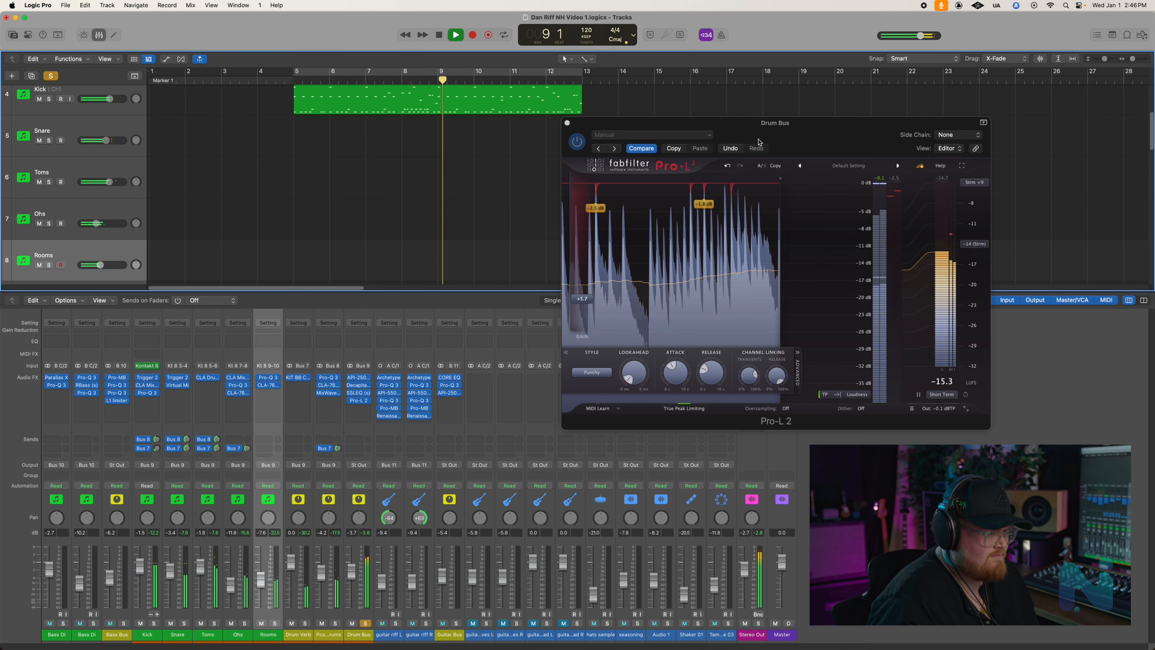
key("space")
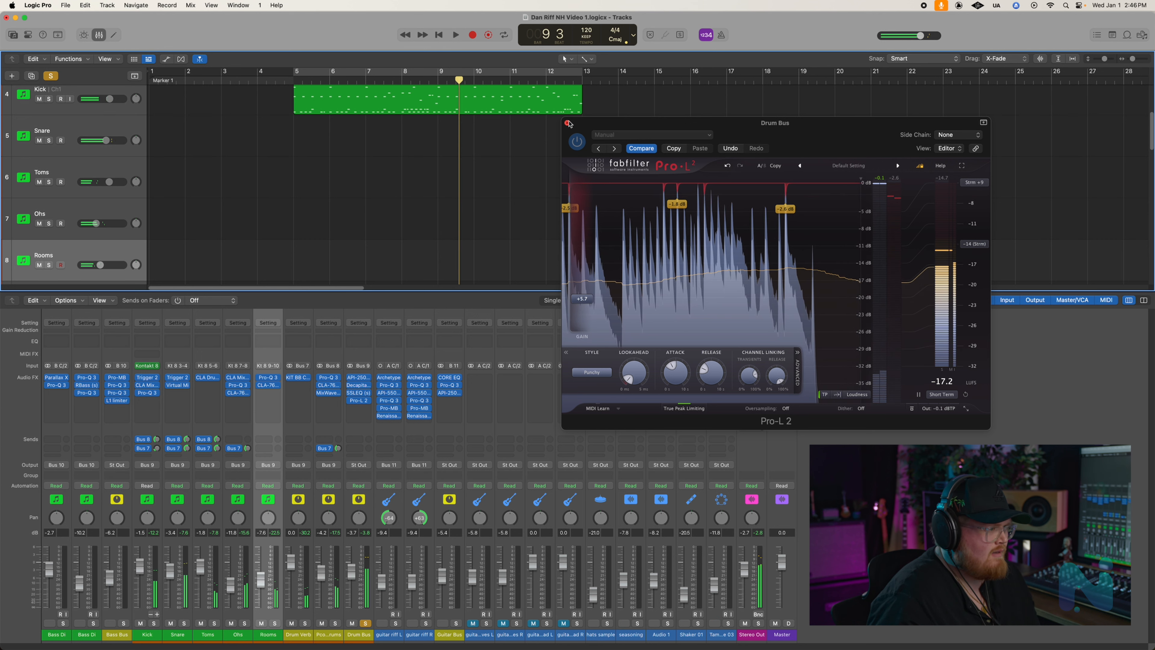
left_click(566, 121)
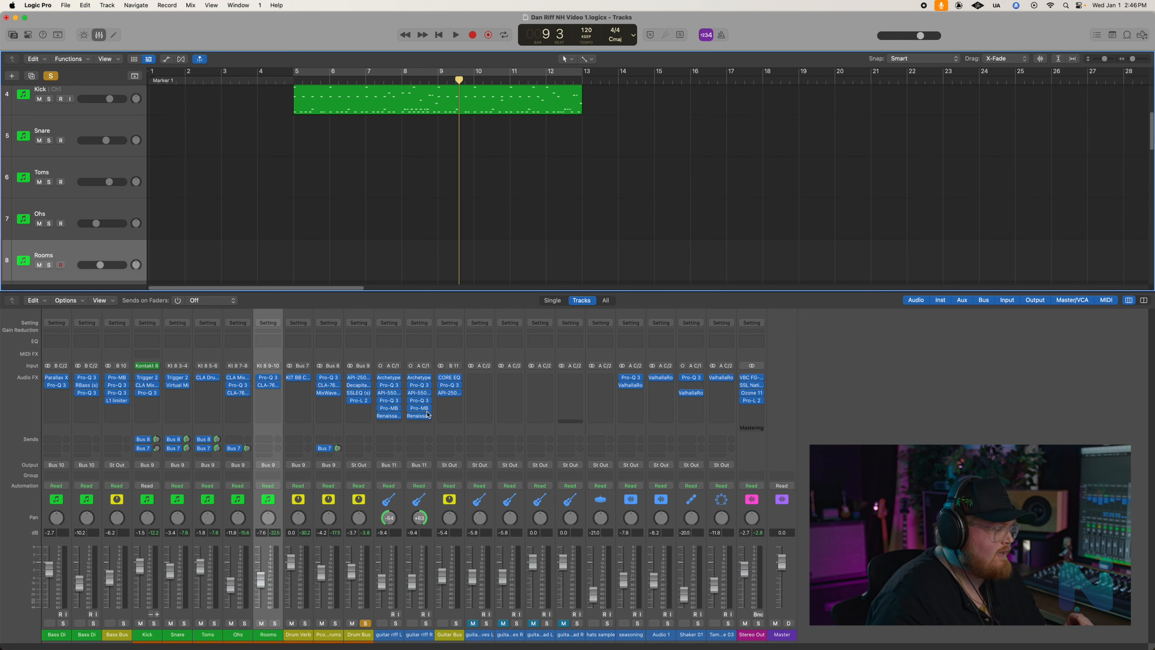
- Reopen the Drum Bus API-2500 to examine its settings, close it, and hide the mixer
left_click(359, 378)
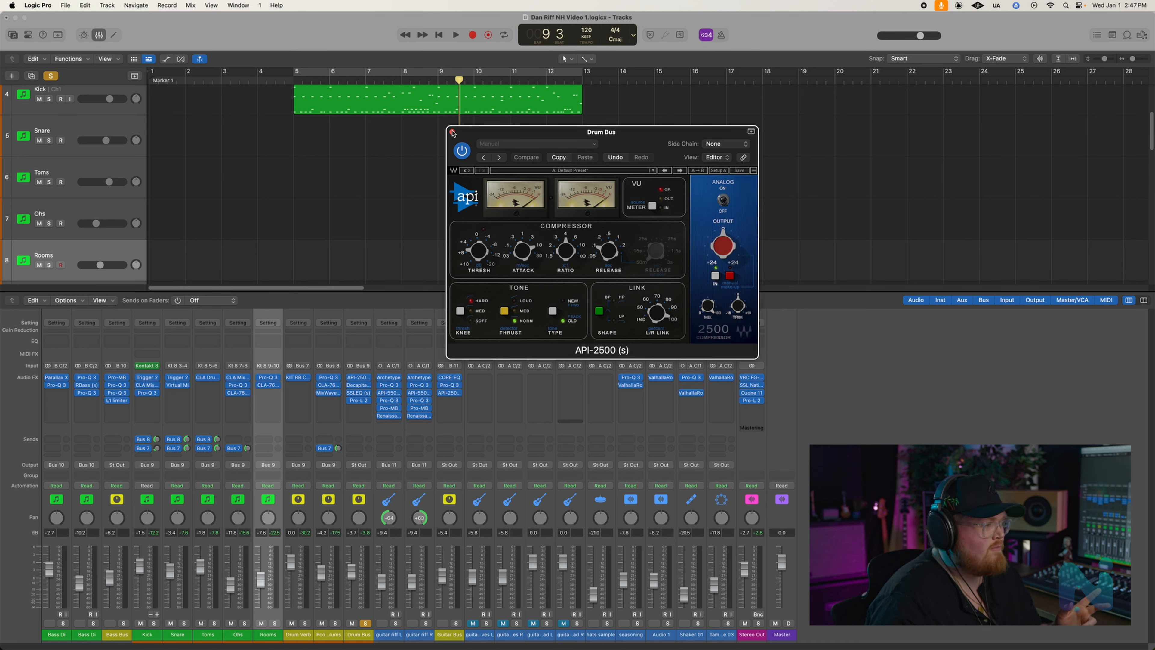
left_click(453, 132)
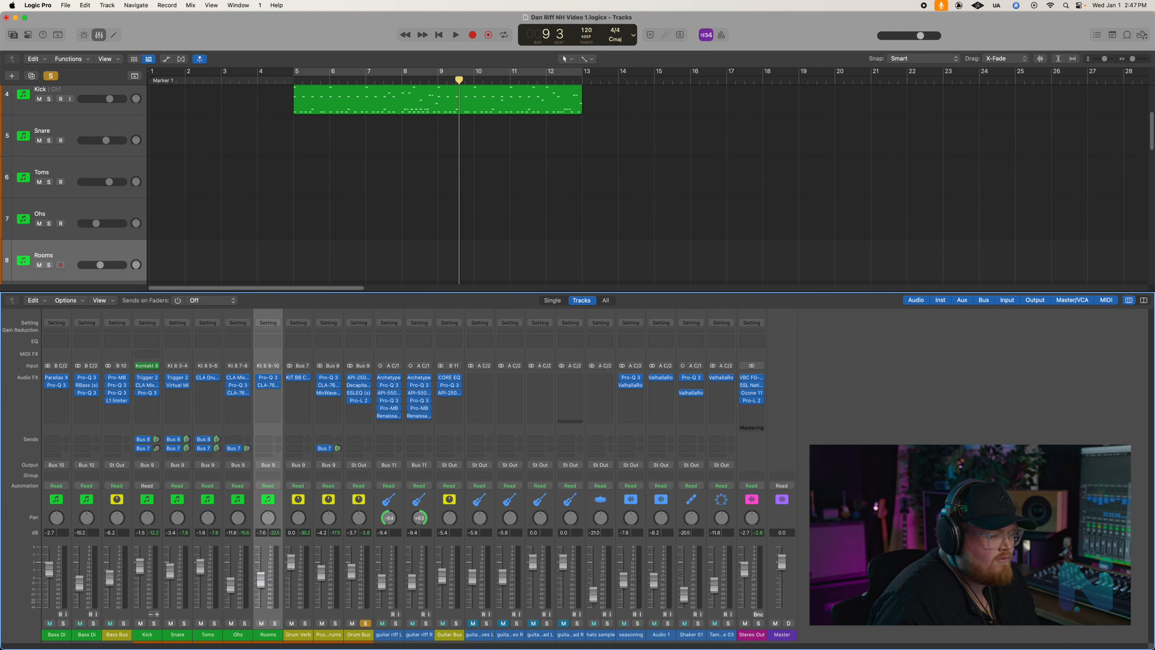
key("x")
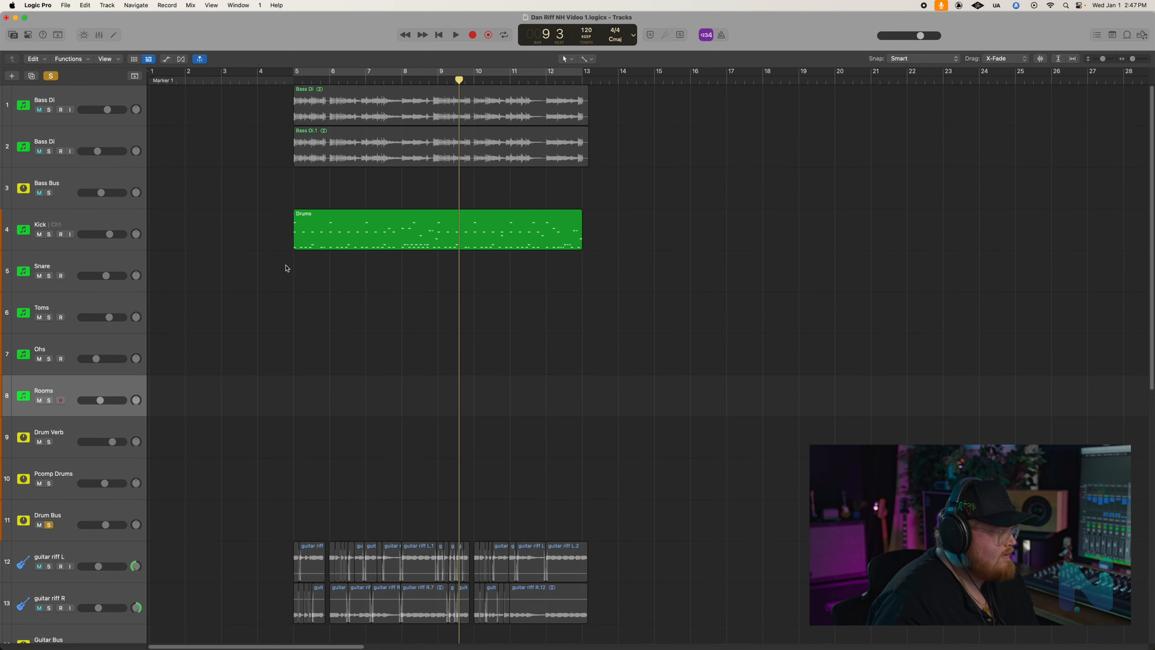
- Clear all solos and start playback of the full mix from bar 2, where the seasoning .2 region begins
left_click(295, 81)
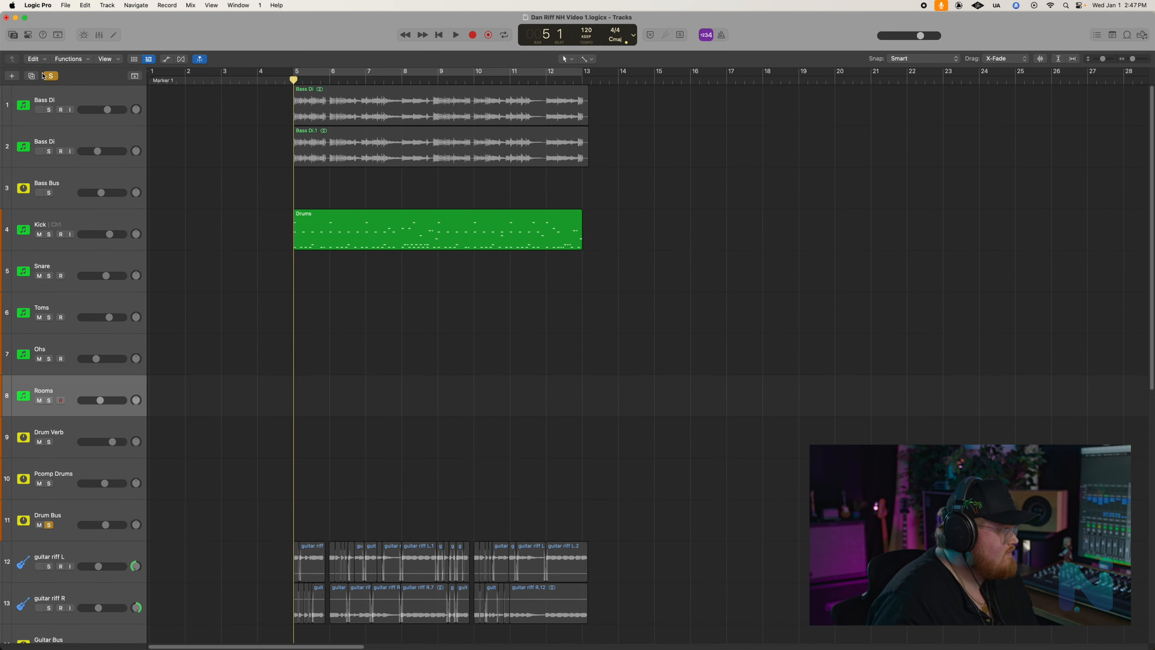
left_click(45, 75)
scroll(284, 266, "down", 10)
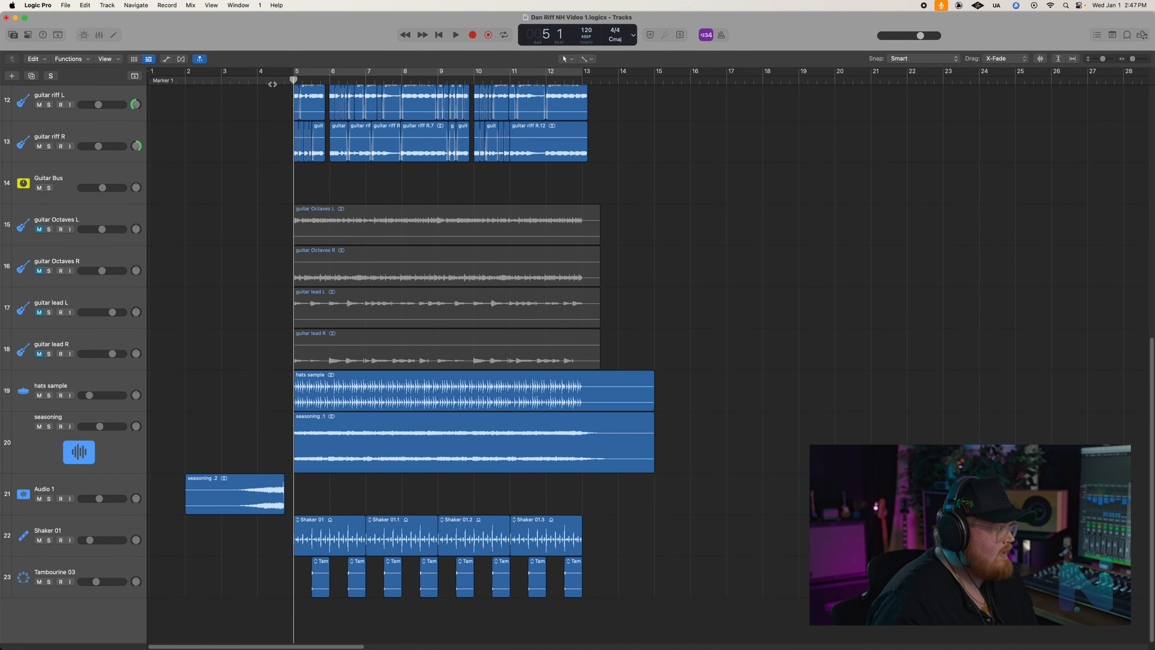
left_click_drag(294, 93, 186, 93)
key("space")
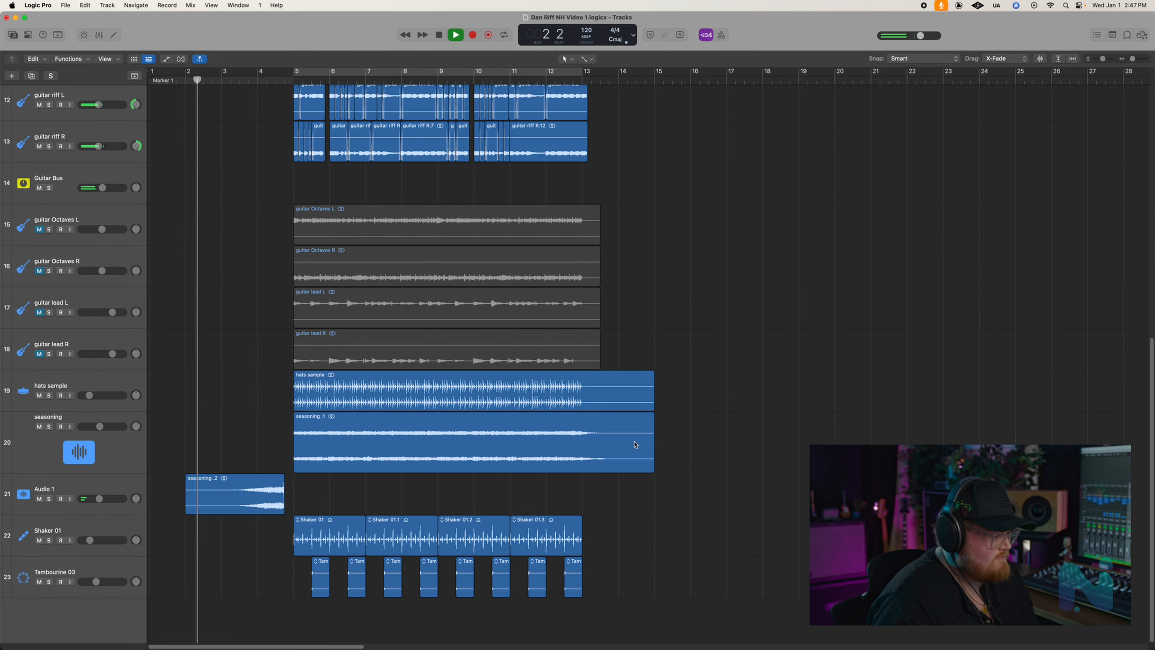